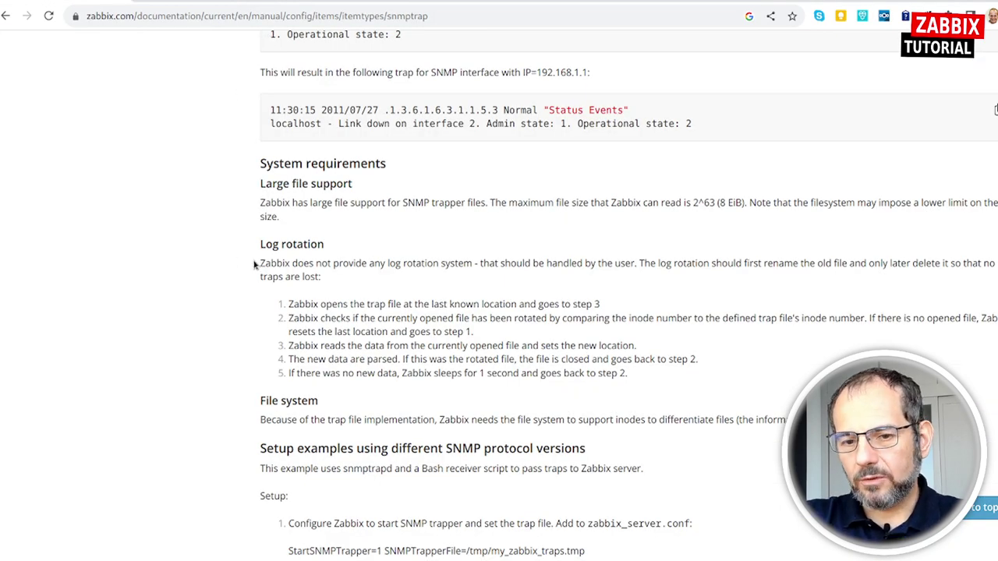
- Scroll back to the top of the '3 SNMP traps' page to show its title and Overview
scroll(499, 312, "up", 15)
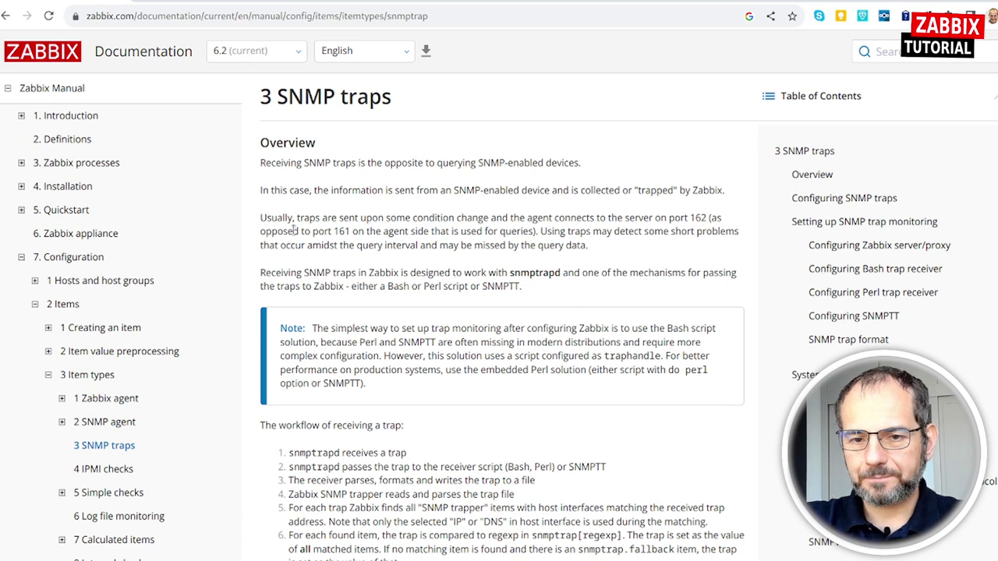
- Highlight the snmptrap[regexp] and snmptrap.fallback keys, then move on to the trap monitoring setup
scroll(533, 301, "down", 1)
scroll(537, 328, "down", 2)
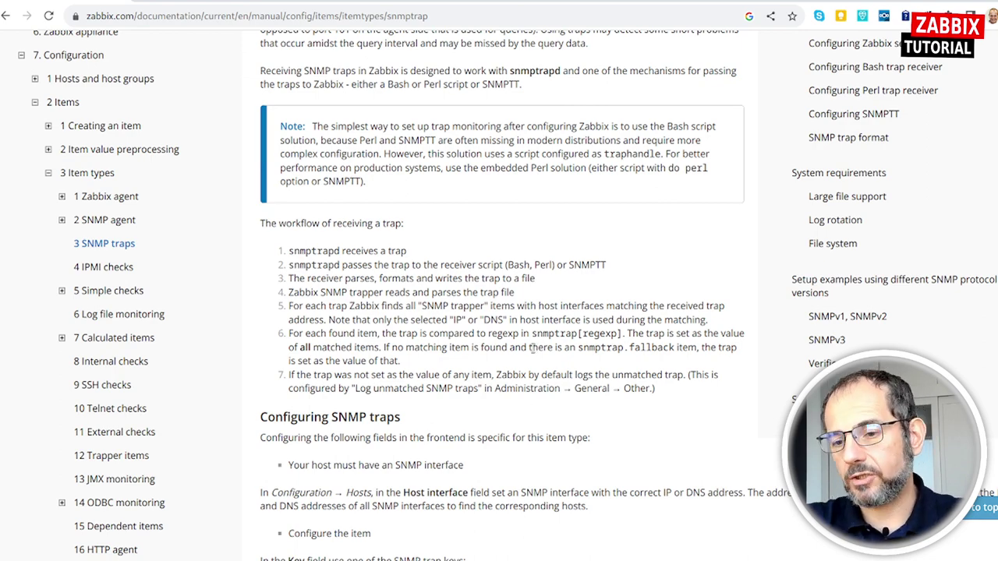
scroll(531, 348, "down", 1)
scroll(532, 349, "down", 1)
scroll(534, 349, "down", 3)
scroll(533, 349, "down", 1)
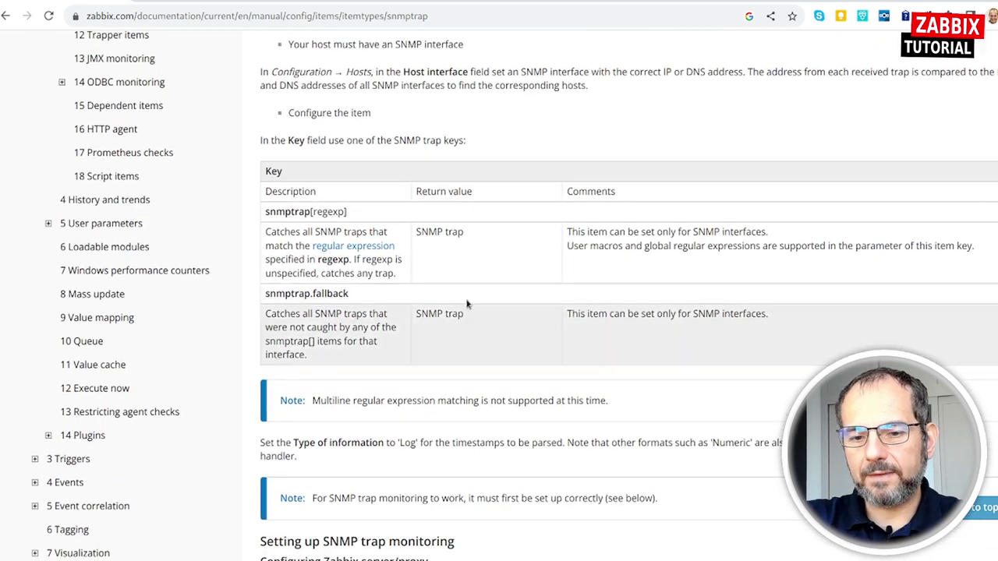
left_click_drag(263, 211, 357, 220)
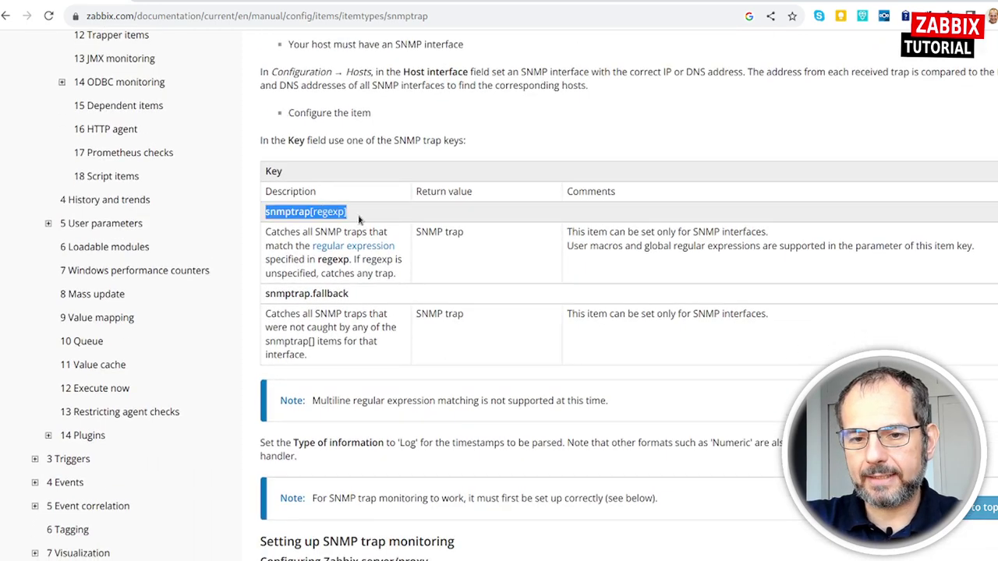
left_click_drag(264, 294, 270, 294)
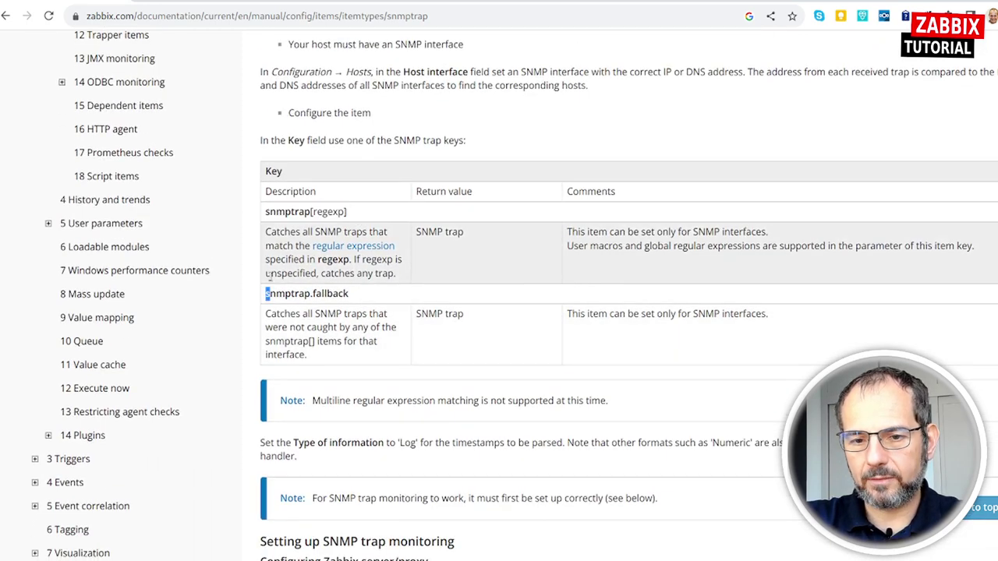
left_click_drag(265, 212, 320, 212)
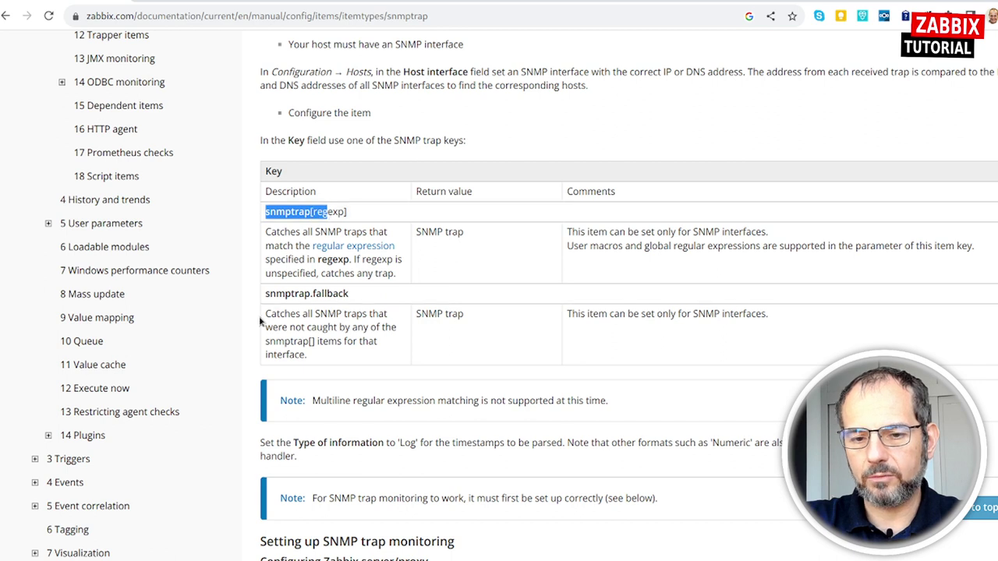
left_click_drag(264, 294, 351, 303)
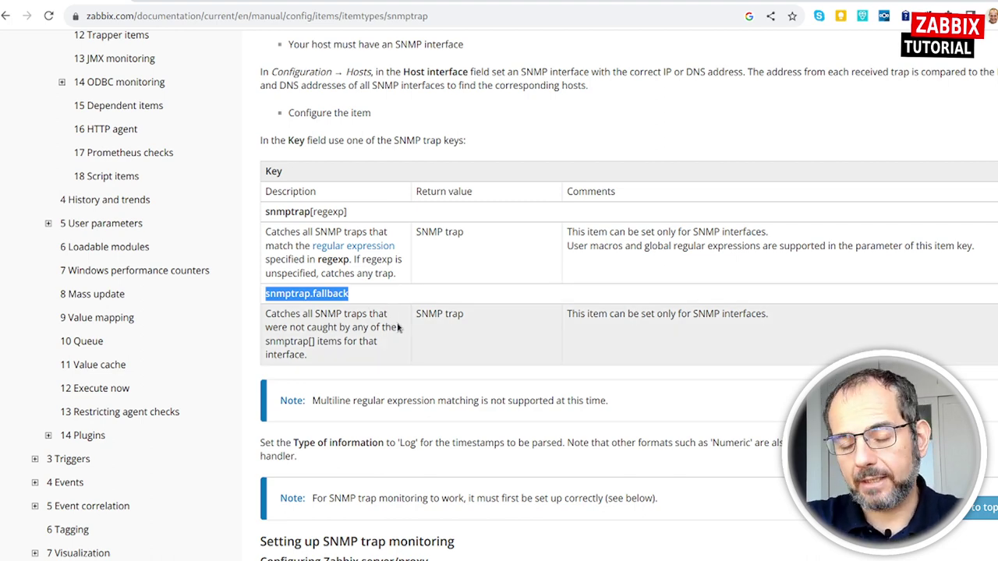
scroll(399, 329, "down", 2)
- Highlight StartSNMPTrapper=1 and SNMPTrapperFile in the server config block, then reach the Bash and Perl receiver sections
scroll(421, 339, "down", 2)
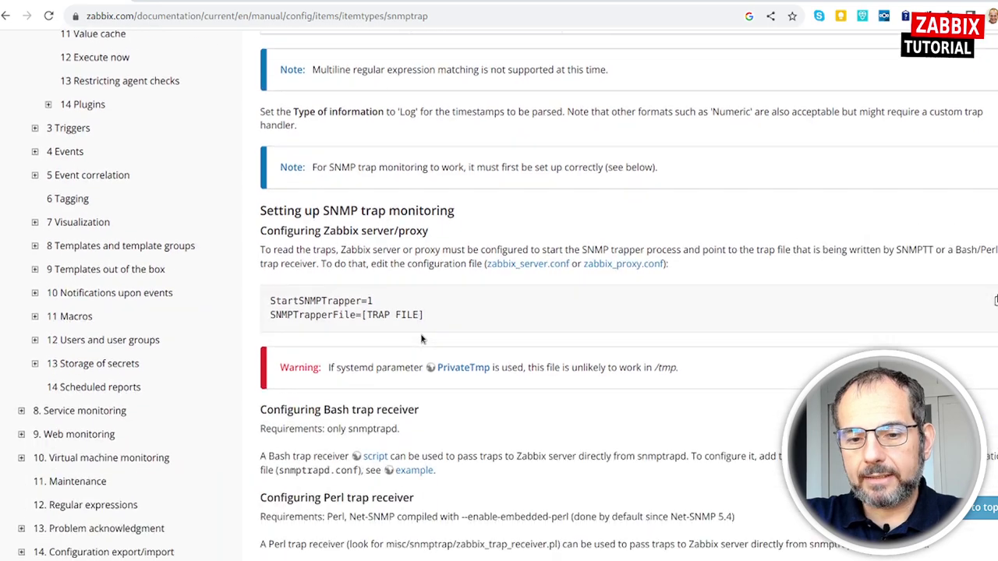
scroll(423, 340, "down", 1)
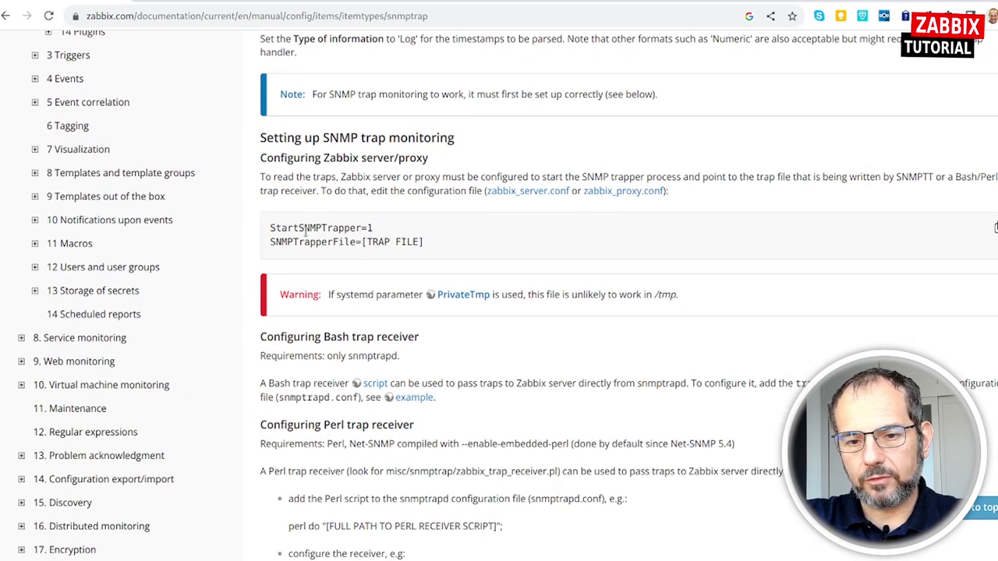
left_click_drag(269, 230, 378, 232)
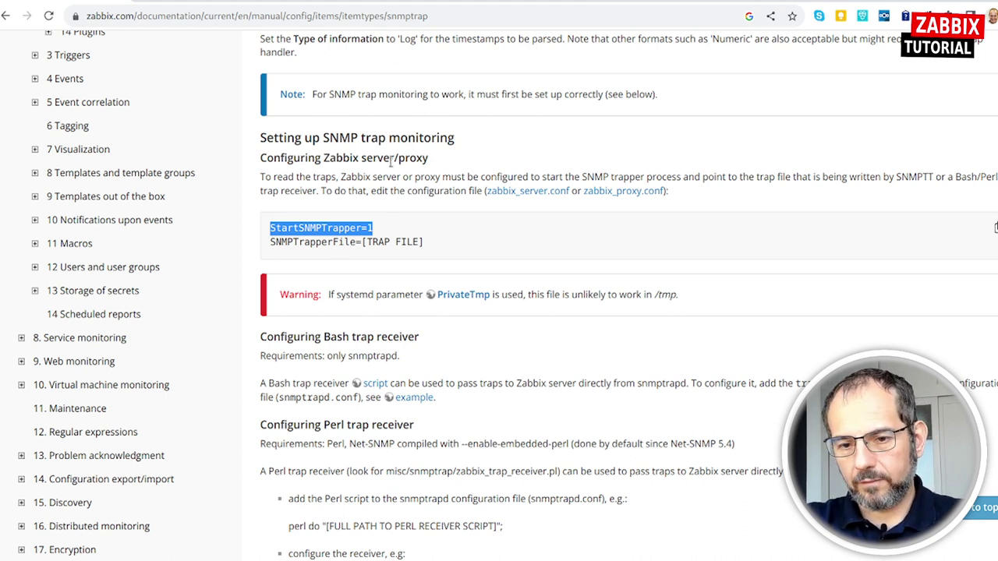
left_click(279, 243)
left_click_drag(269, 227, 398, 235)
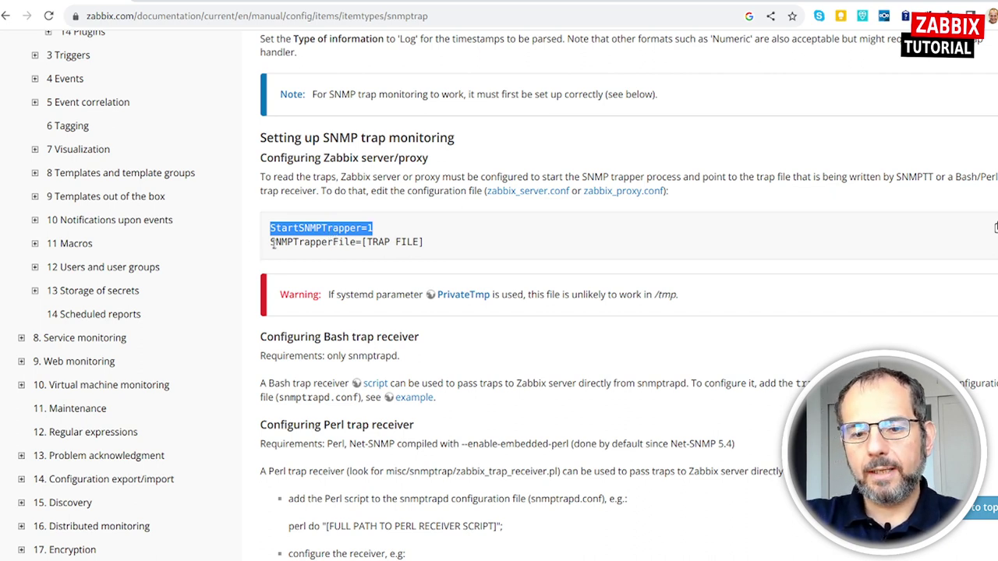
left_click_drag(269, 242, 360, 243)
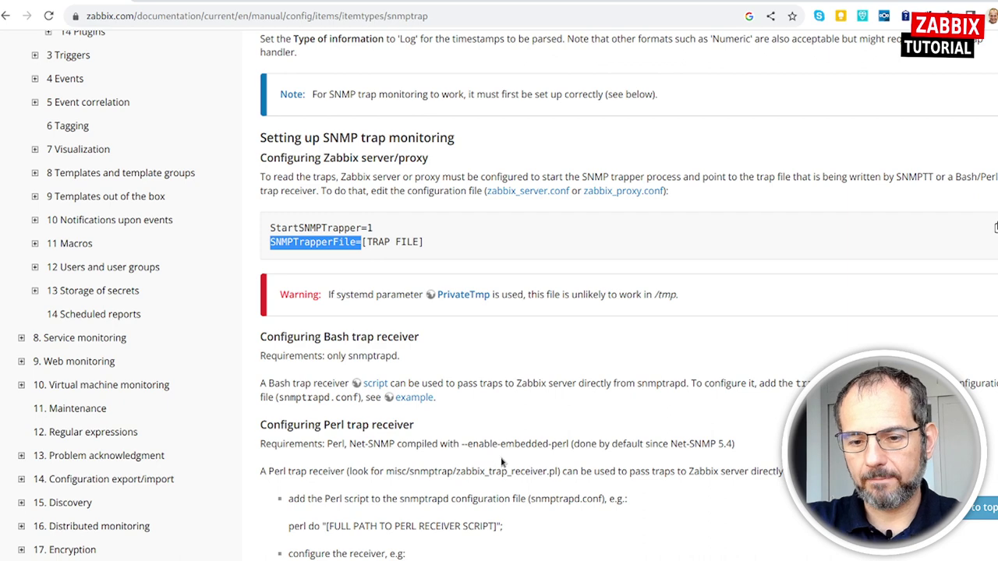
scroll(468, 390, "down", 1)
scroll(460, 359, "down", 1)
scroll(452, 328, "down", 1)
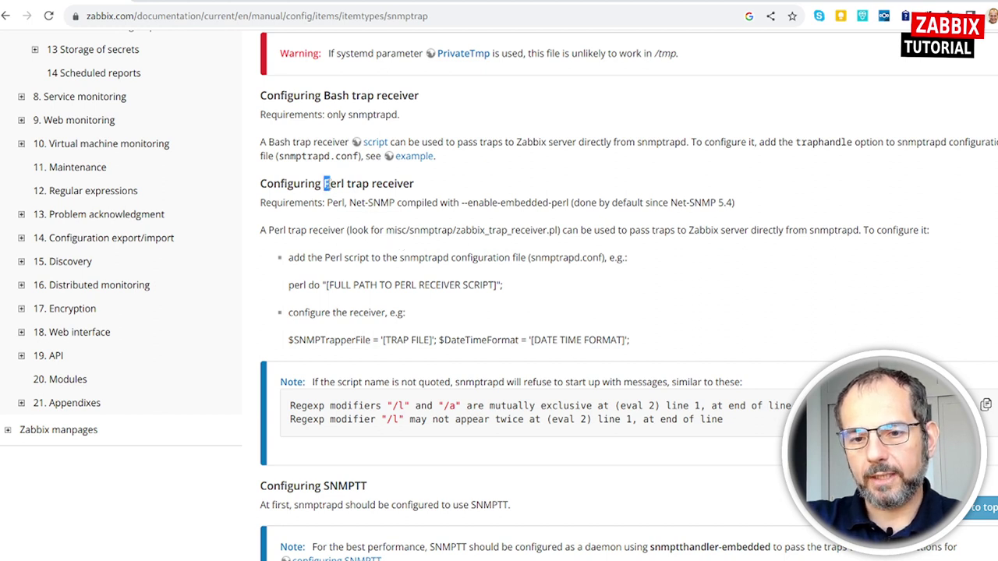
- Highlight the Perl trap receiver and SNMPTT section headings
left_click_drag(326, 183, 413, 183)
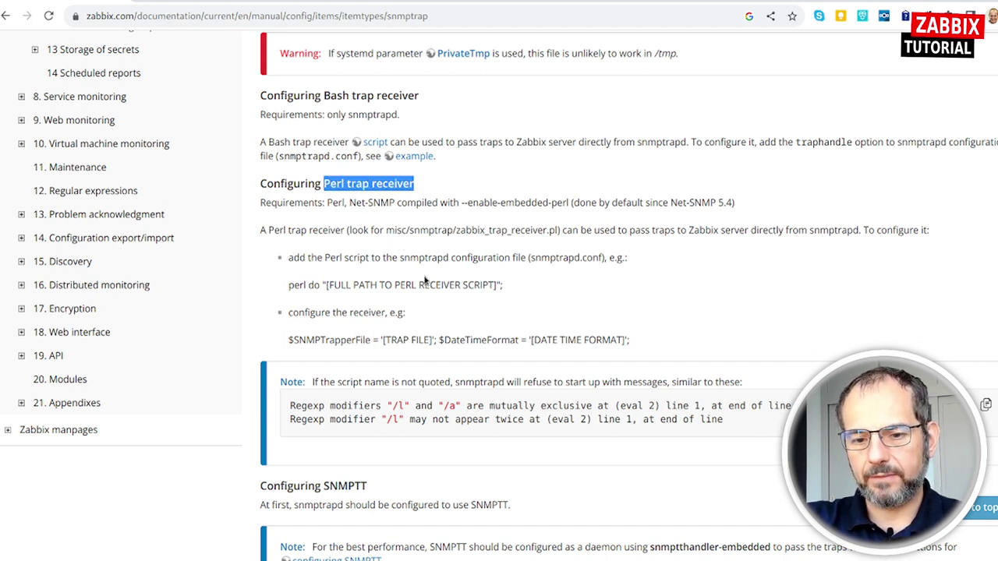
scroll(425, 279, "down", 2)
scroll(358, 246, "down", 1)
left_click_drag(323, 223, 373, 228)
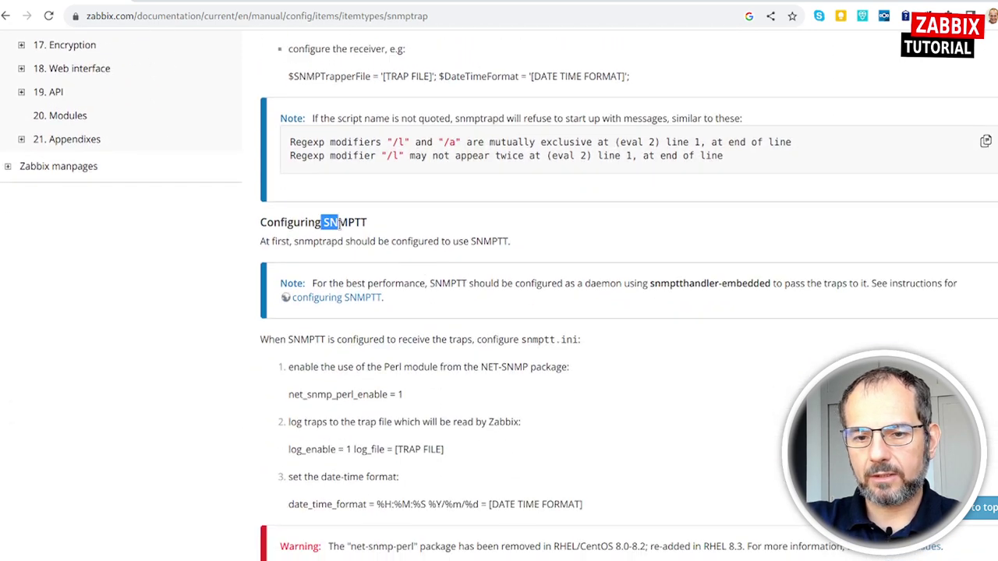
- Read down through the setup examples to Verification, then return to the SNMPv3 section
scroll(375, 227, "down", 2)
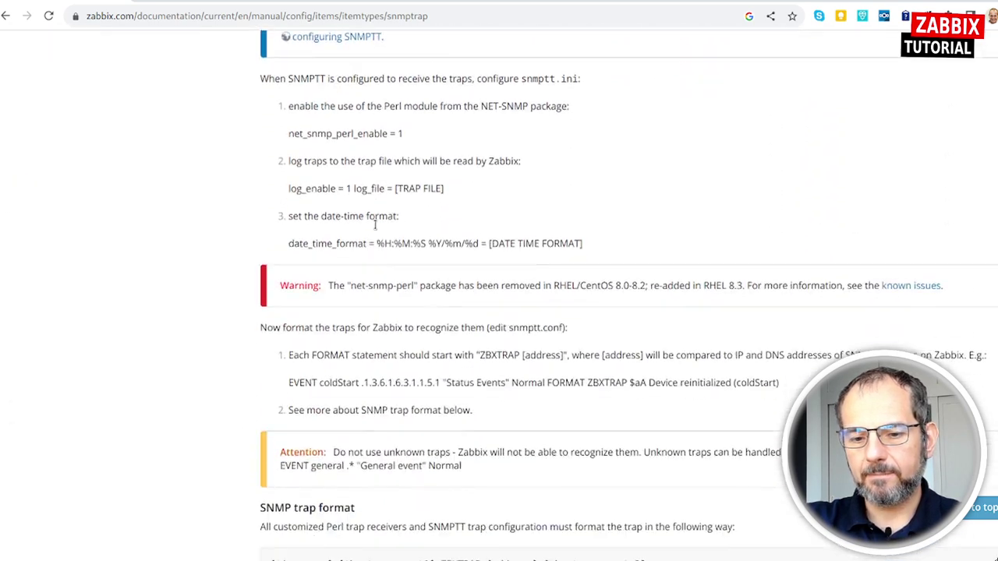
scroll(375, 227, "down", 2)
scroll(375, 225, "down", 3)
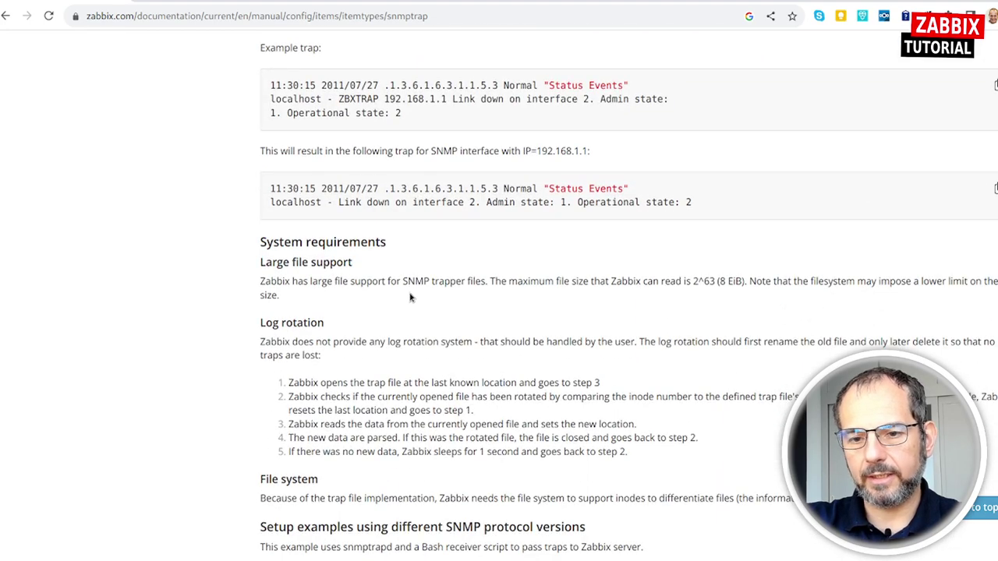
scroll(411, 310, "down", 1)
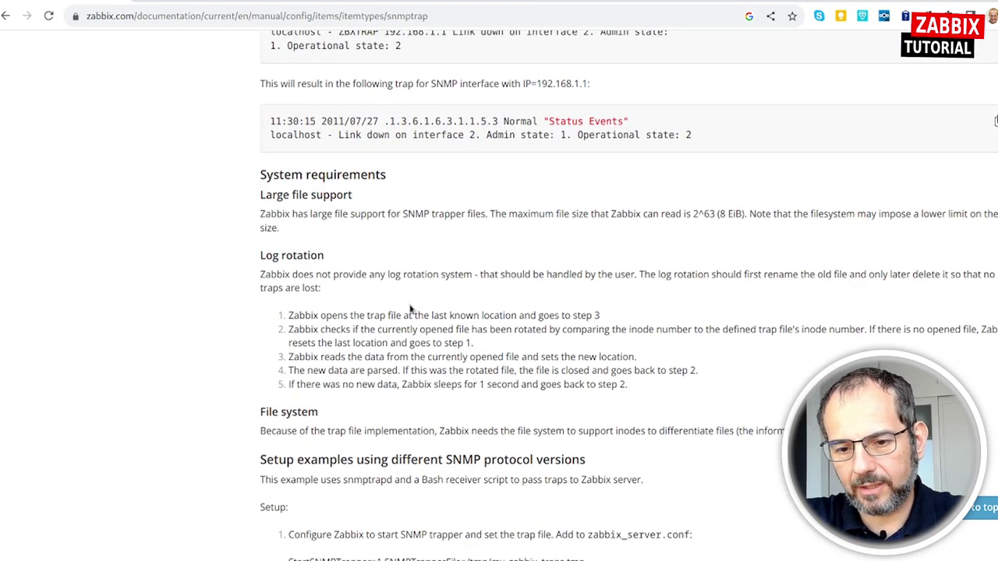
scroll(411, 308, "down", 2)
scroll(411, 304, "down", 1)
scroll(411, 304, "down", 3)
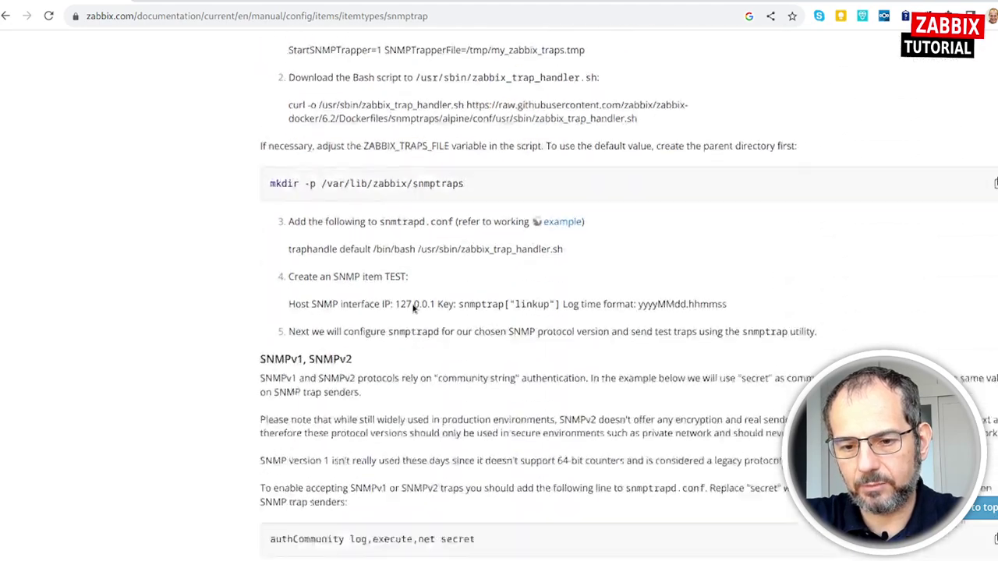
scroll(413, 304, "down", 2)
scroll(414, 304, "down", 3)
scroll(414, 305, "down", 2)
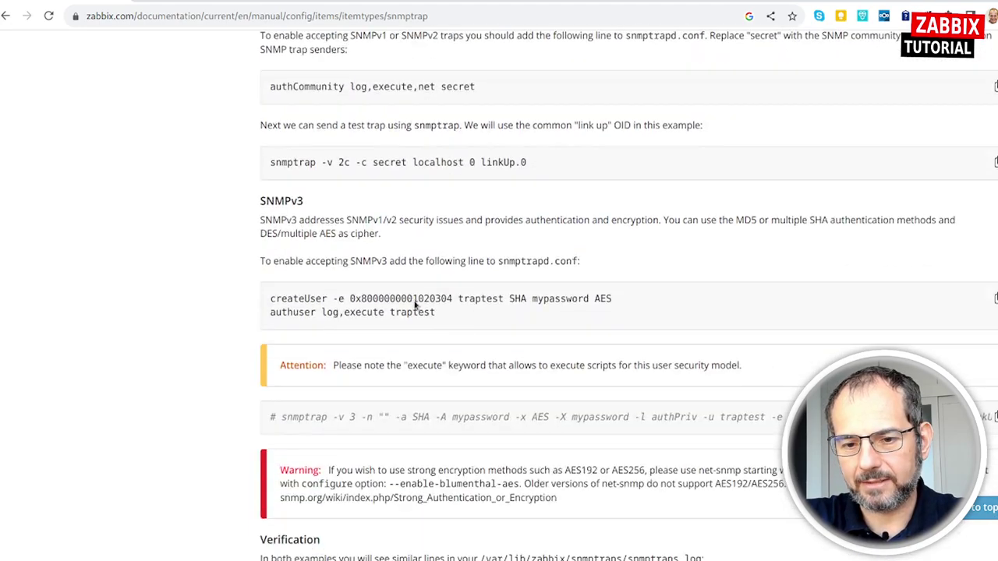
scroll(414, 290, "down", 2)
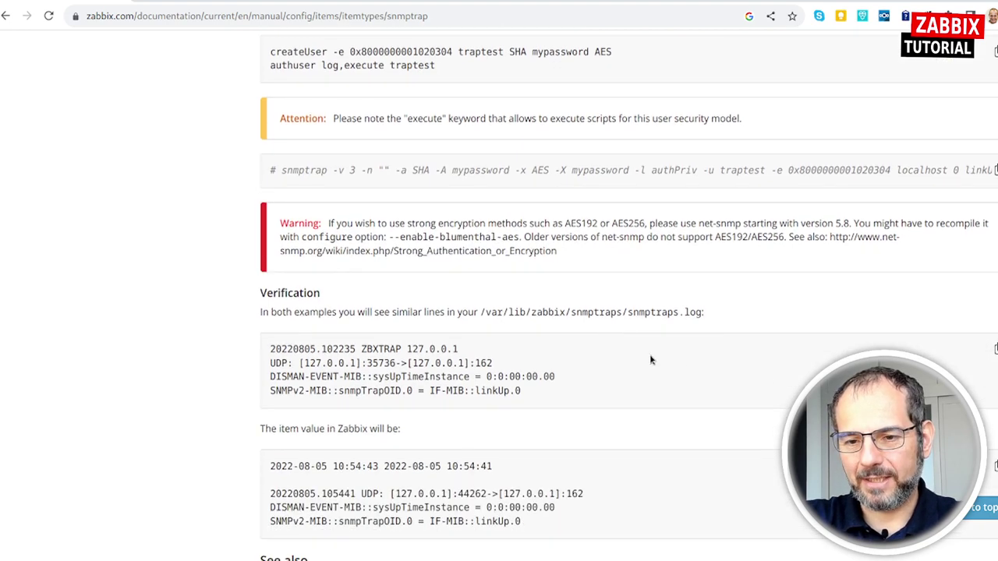
scroll(499, 304, "up", 1)
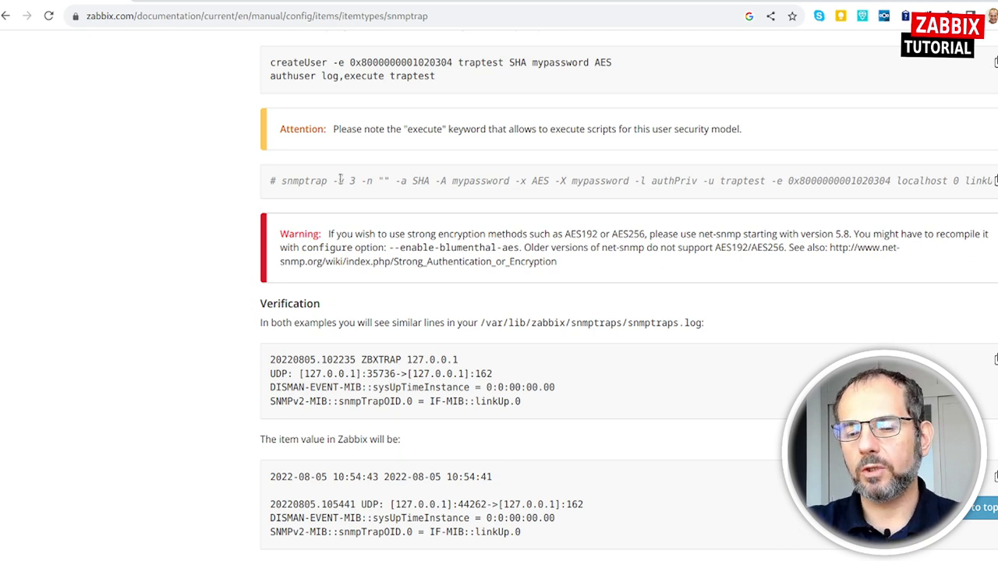
scroll(618, 256, "down", 1)
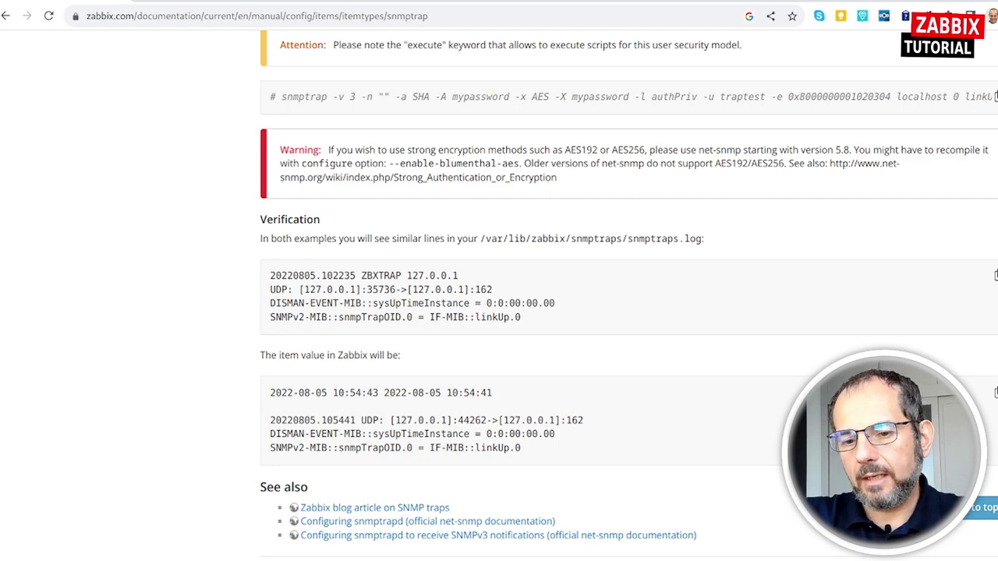
scroll(546, 312, "up", 4)
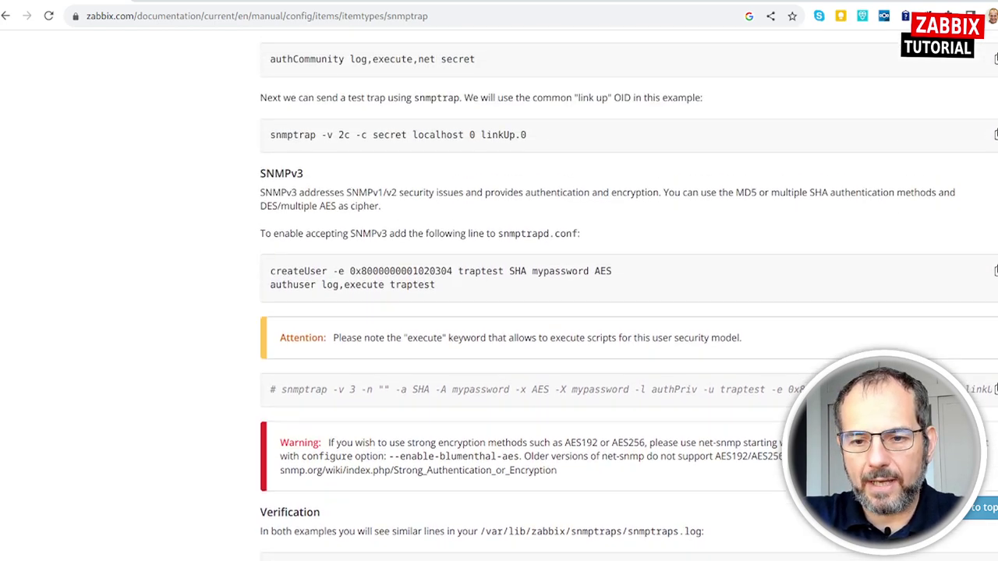
scroll(546, 312, "up", 1)
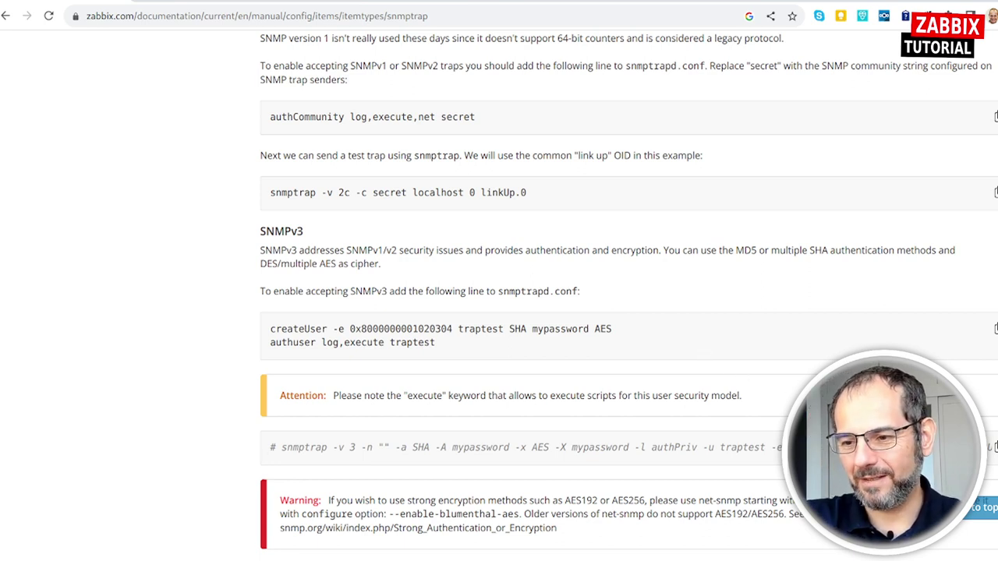
scroll(628, 294, "up", 5)
scroll(629, 294, "up", 10)
scroll(628, 295, "up", 10)
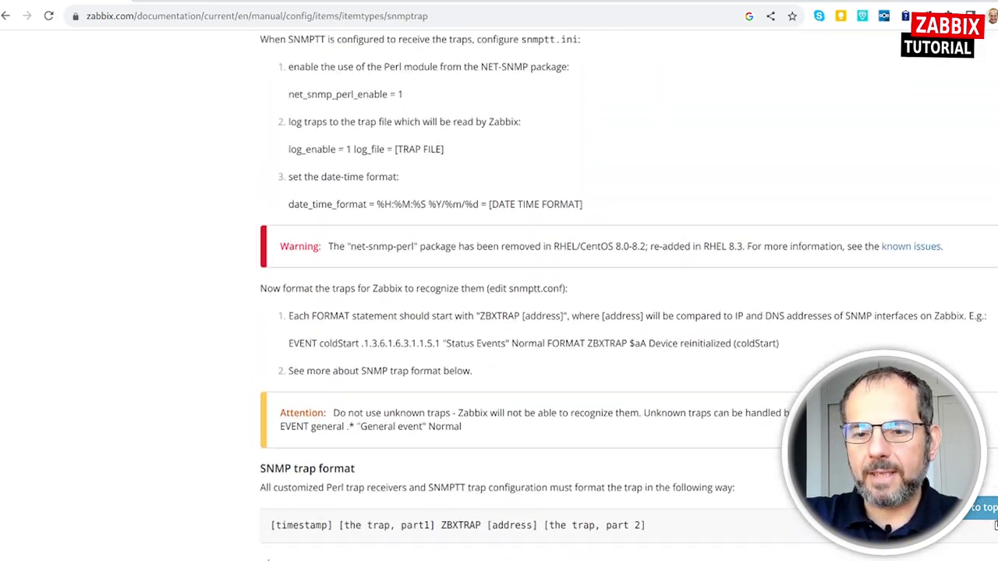
scroll(629, 295, "up", 1)
scroll(628, 295, "up", 1)
scroll(628, 294, "up", 2)
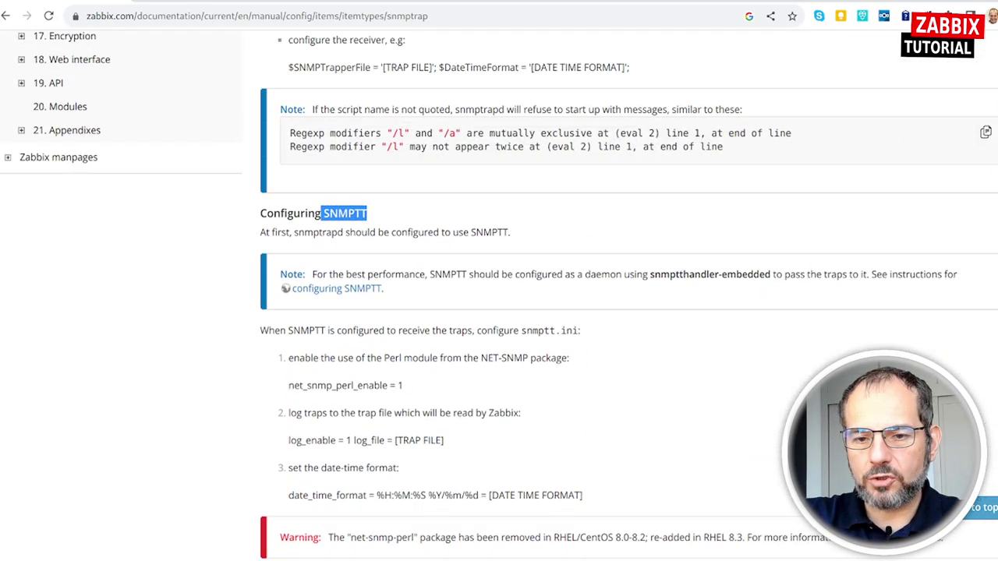
scroll(628, 295, "up", 3)
scroll(628, 295, "up", 4)
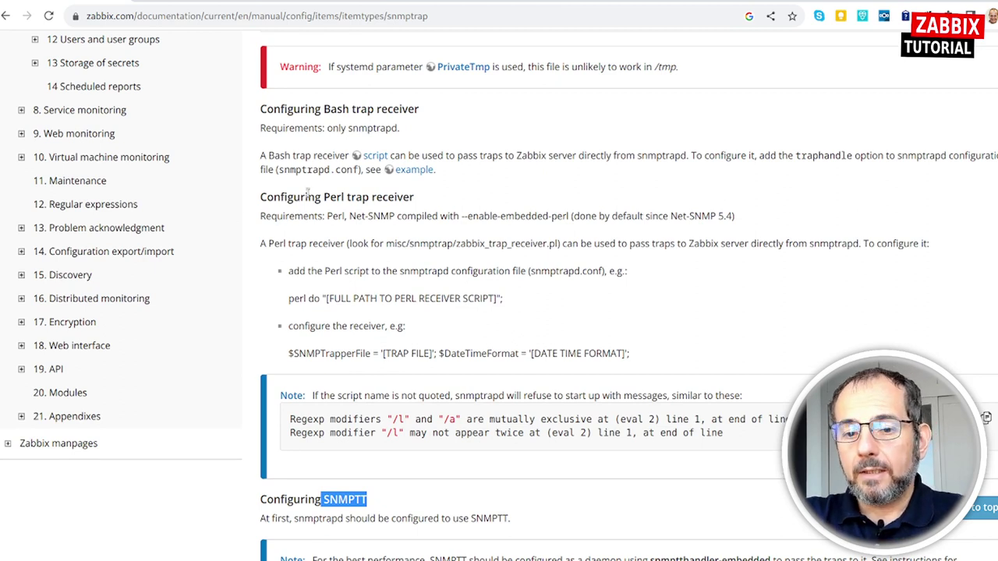
mouse_move(308, 197)
left_mouse_down()
mouse_move(385, 192)
mouse_move(430, 205)
left_mouse_up()
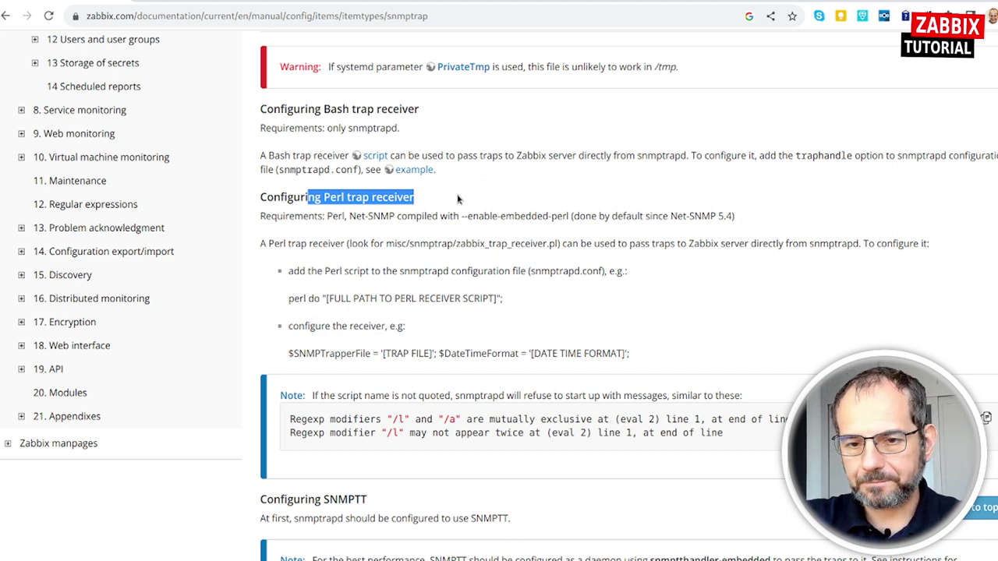
left_click_drag(322, 110, 410, 110)
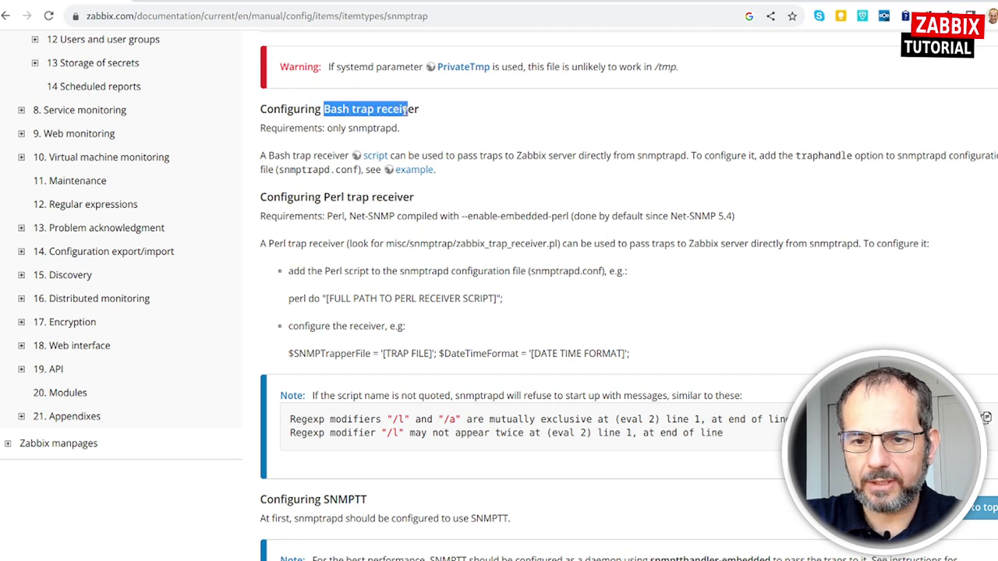
left_click(469, 138)
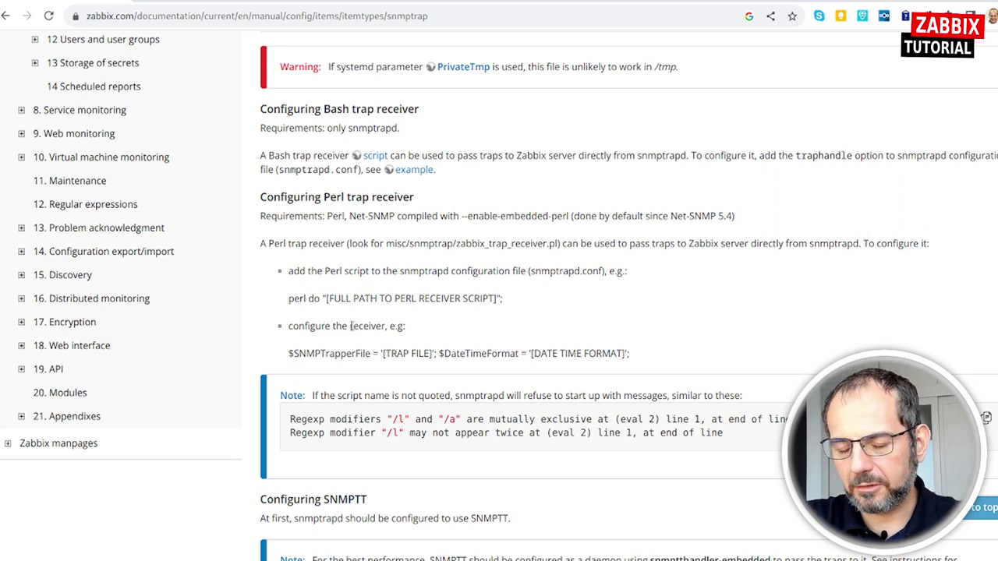
scroll(392, 359, "down", 2)
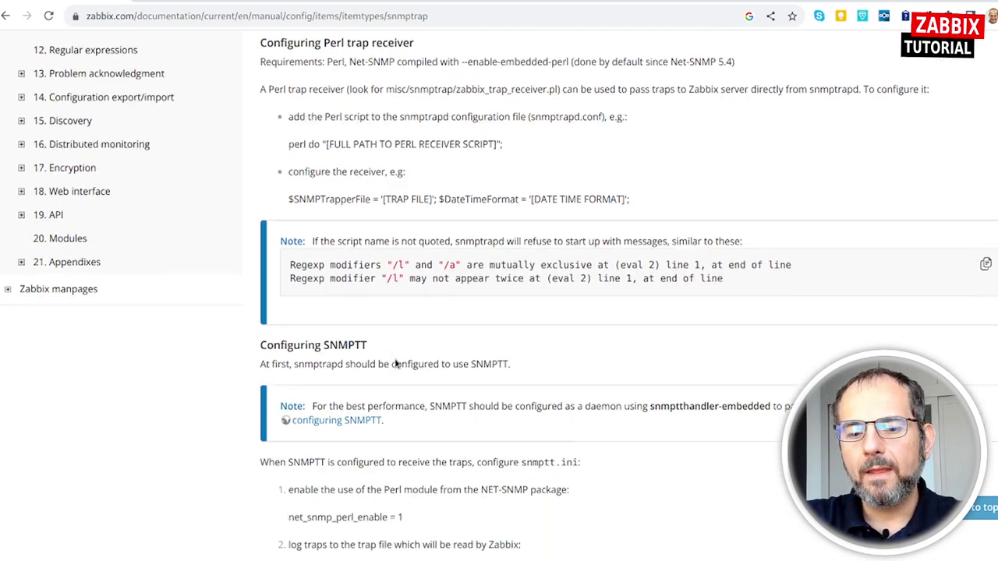
left_click_drag(323, 315, 449, 320)
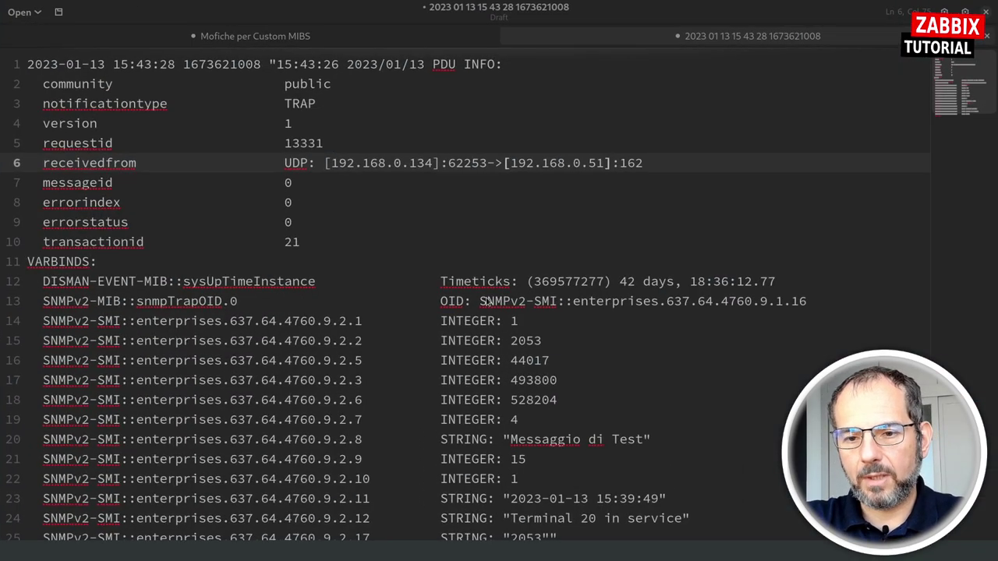
- Show the Mofiche per Custom MIBS notes from the top and highlight the dnf install net-snmp-perl command
left_click(250, 37)
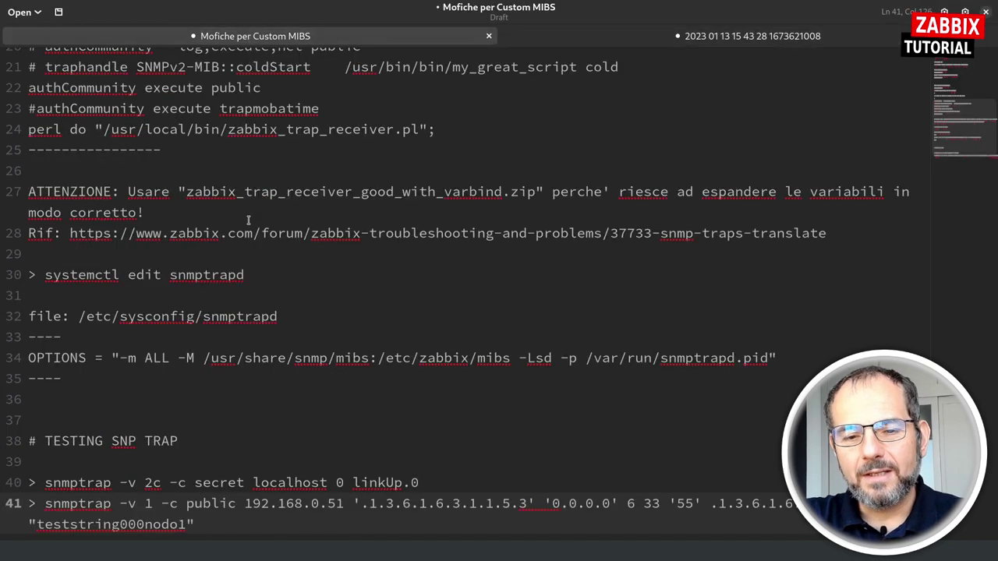
scroll(248, 220, "up", 2)
scroll(248, 221, "up", 3)
scroll(232, 201, "up", 3)
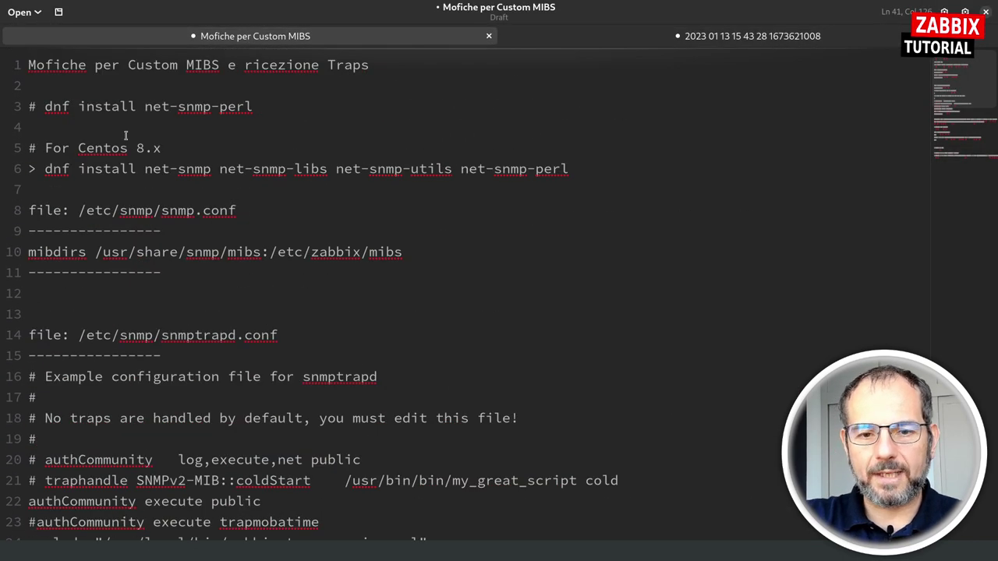
left_click_drag(45, 106, 254, 107)
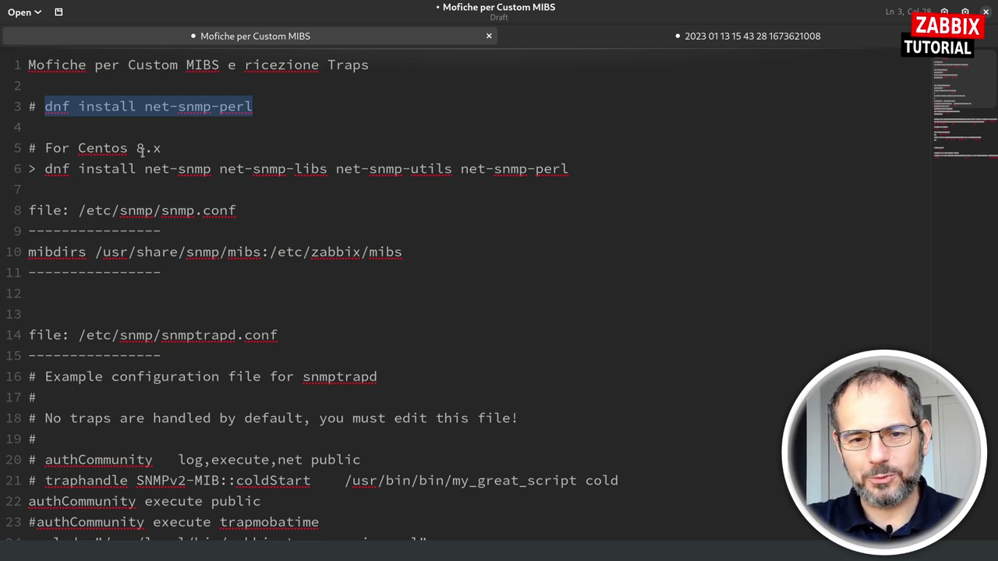
left_click(46, 109)
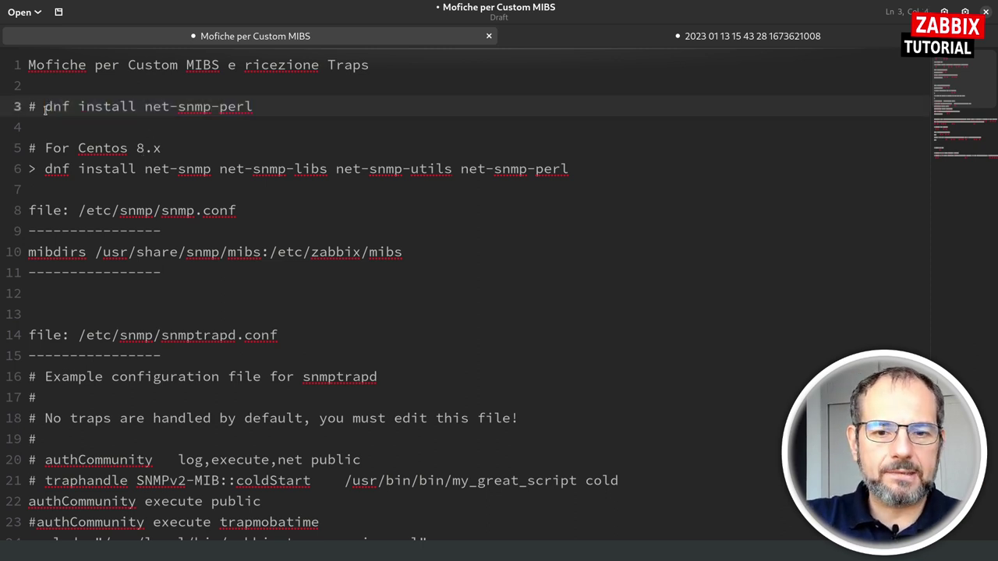
left_click_drag(45, 109, 249, 106)
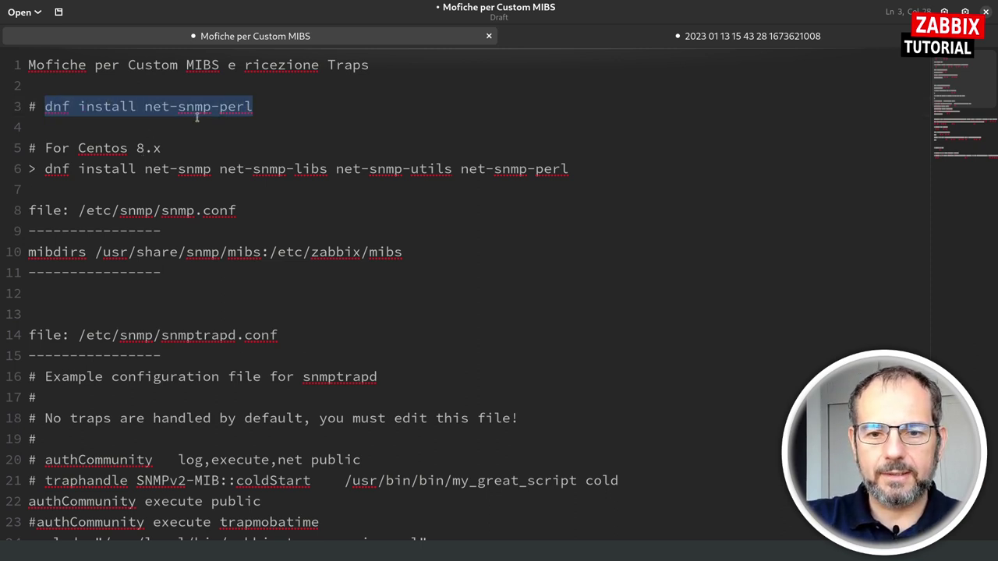
left_click(251, 107)
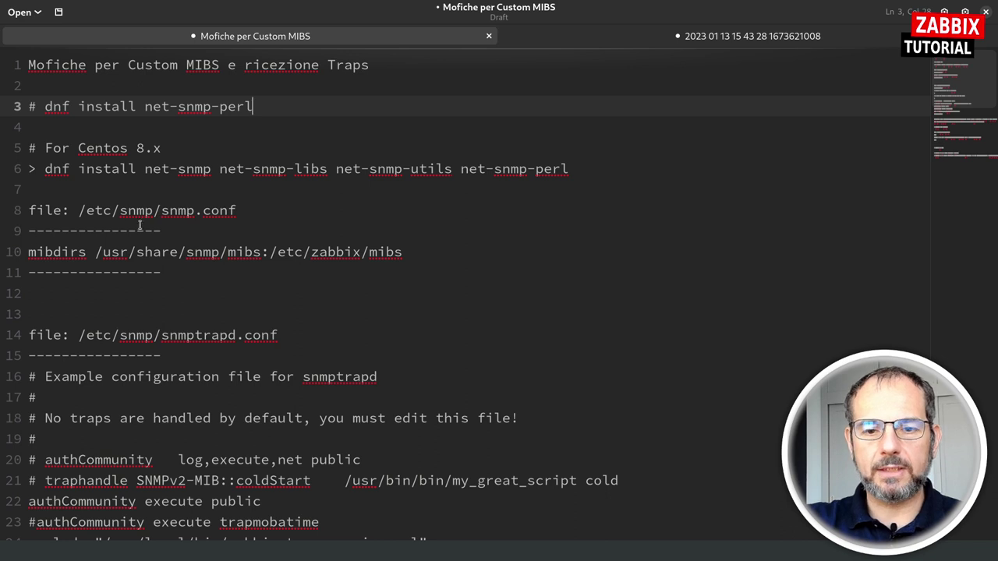
- Highlight the net-snmp packages on line 6, the /etc/snmp/snmp.conf path and its mibdirs setting
left_click_drag(145, 170, 585, 174)
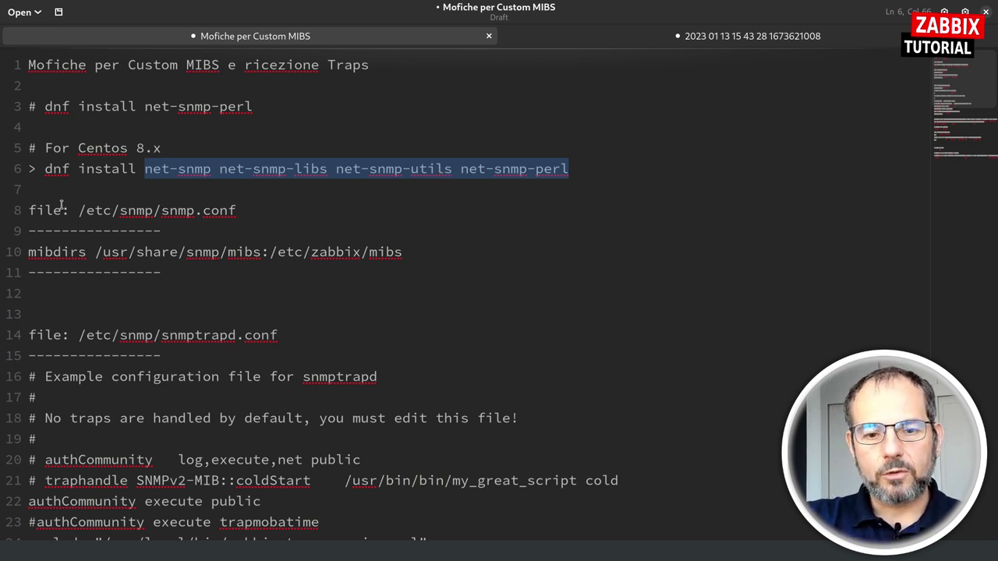
left_click_drag(78, 211, 238, 211)
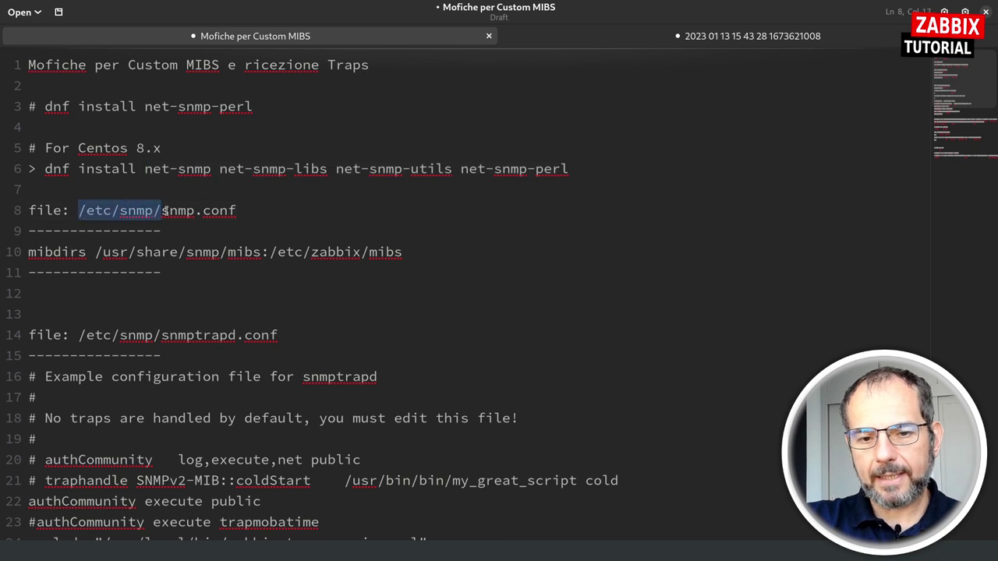
left_click(92, 230)
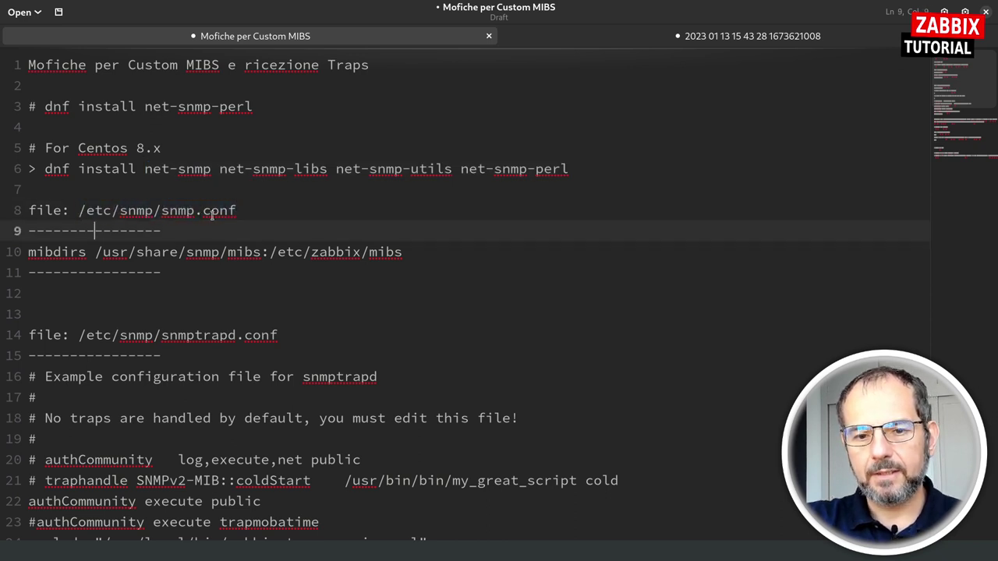
left_click_drag(78, 211, 270, 218)
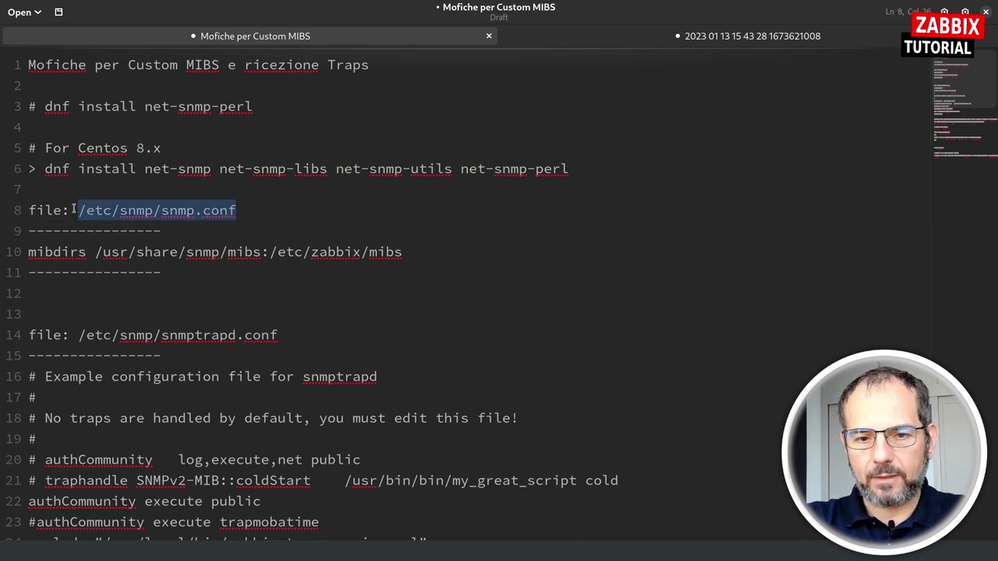
left_click_drag(28, 252, 401, 258)
left_click(94, 259)
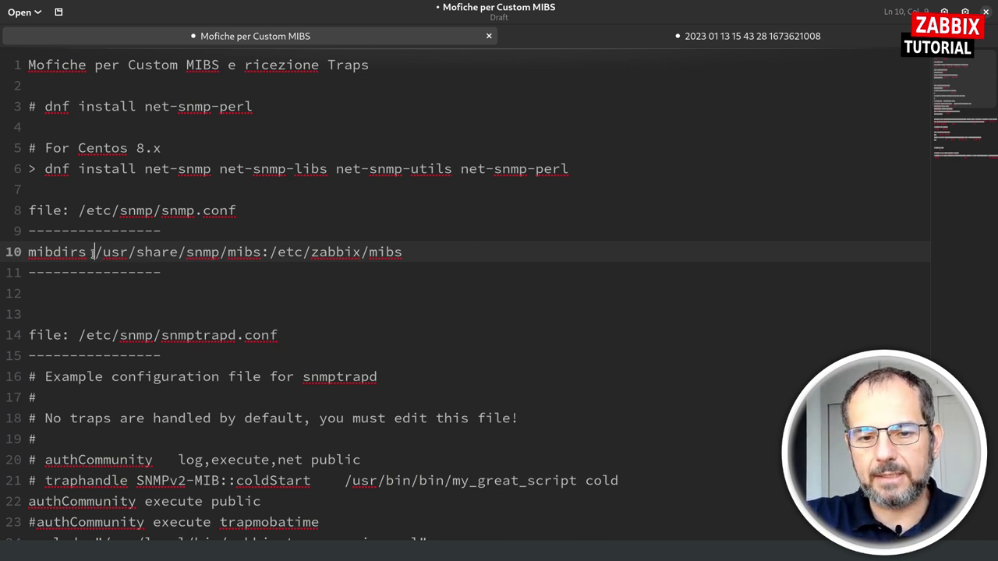
left_click_drag(94, 251, 265, 252)
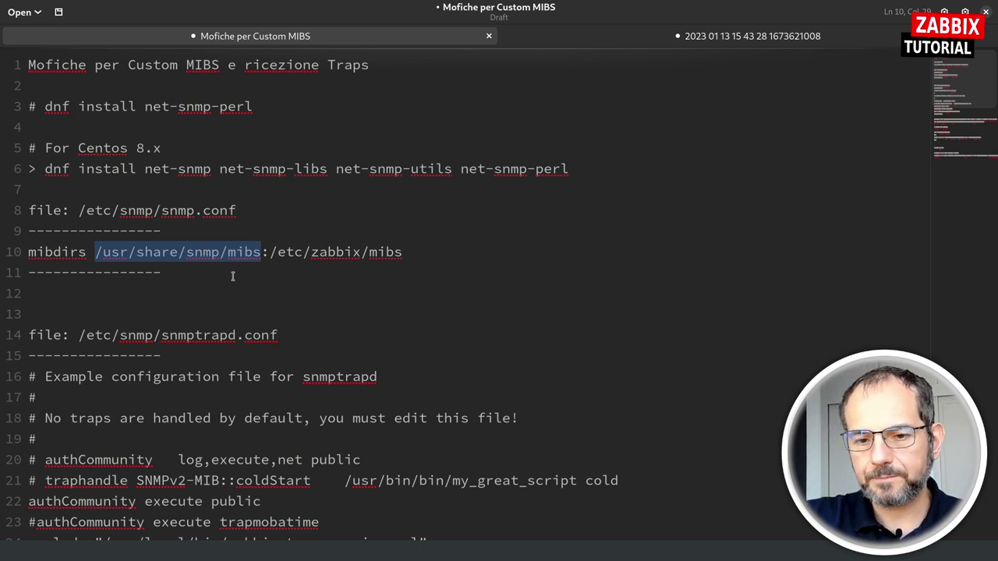
left_click(269, 263)
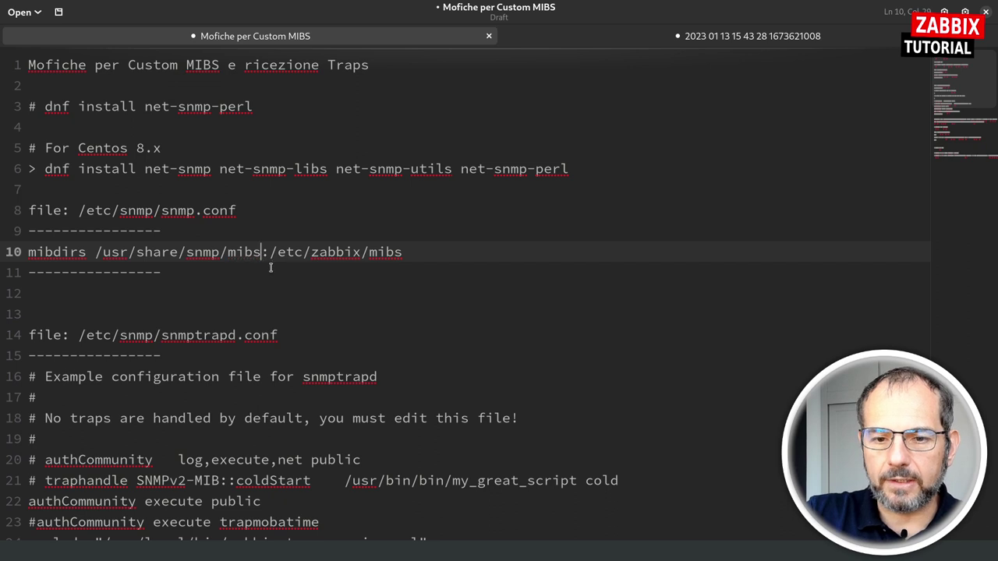
left_click_drag(270, 253, 407, 258)
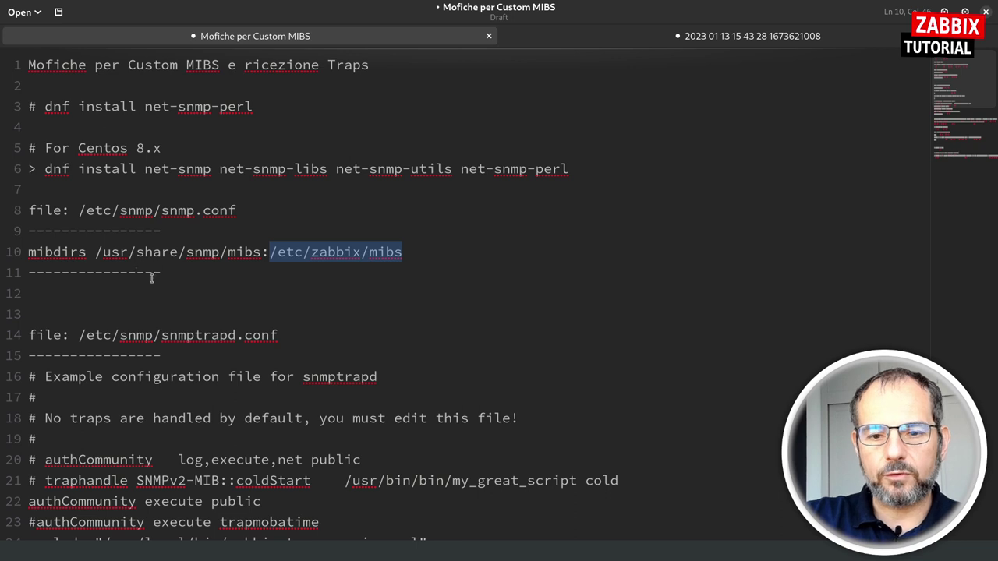
scroll(155, 296, "down", 2)
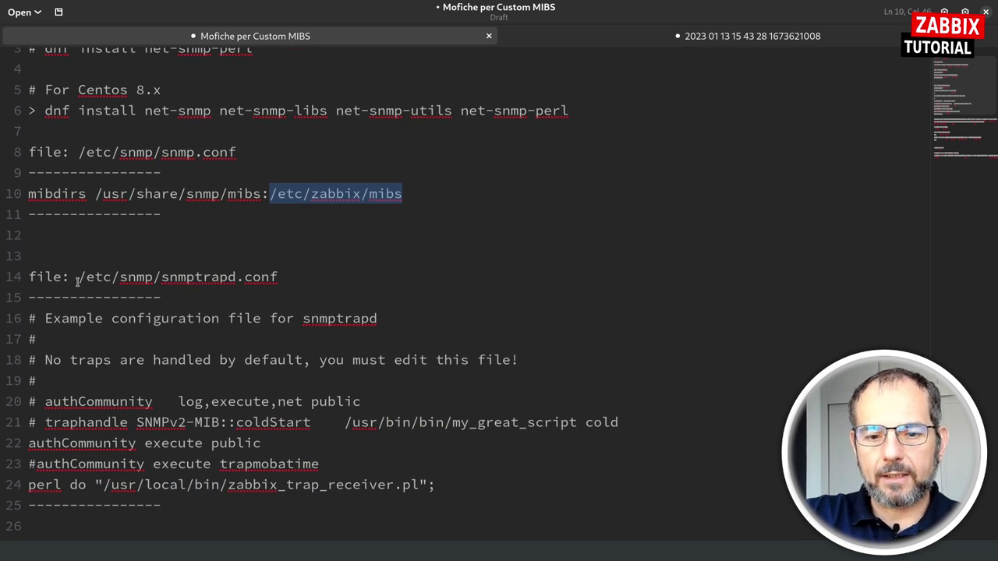
left_click_drag(79, 278, 288, 274)
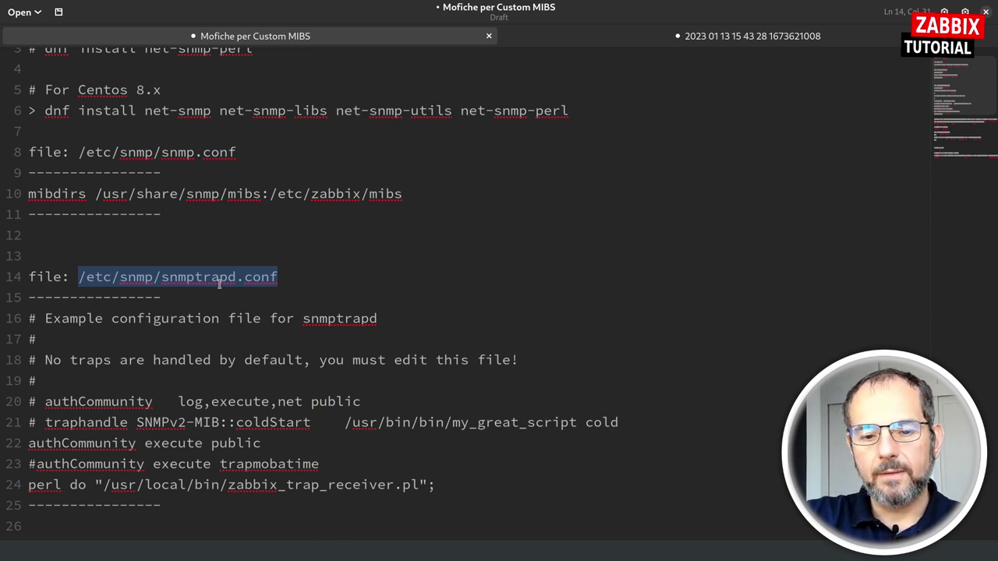
scroll(219, 284, "down", 3)
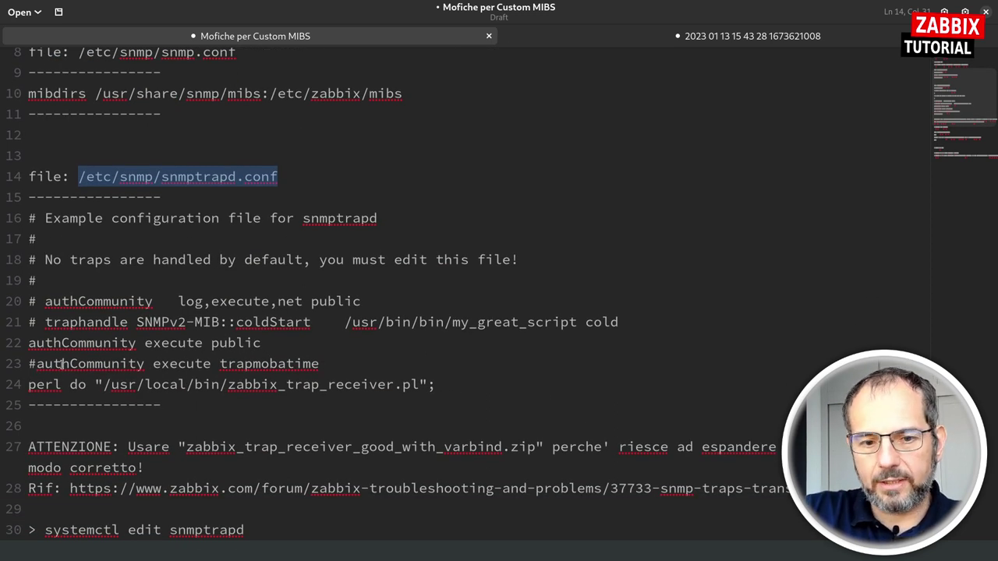
left_click(26, 343)
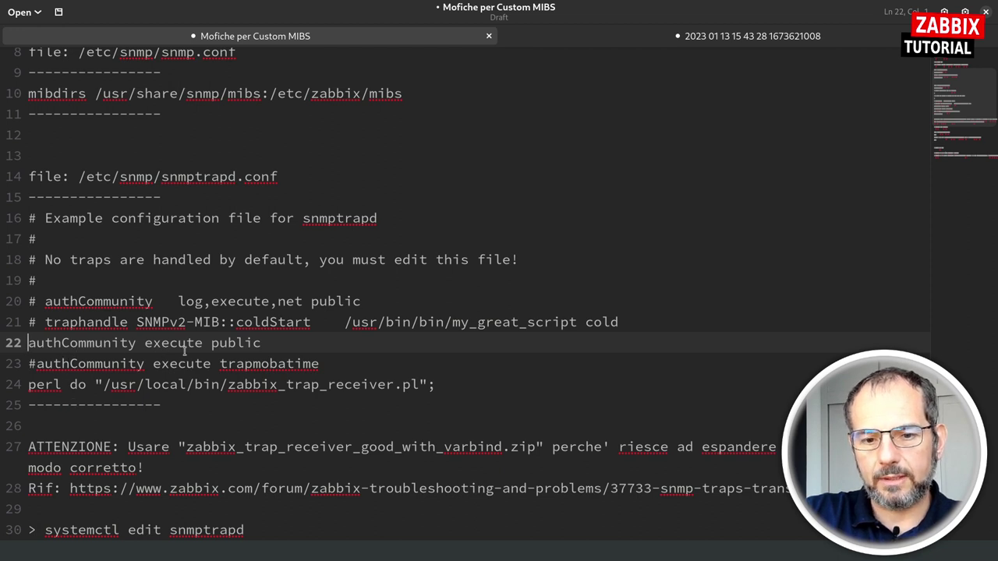
double_click(329, 348)
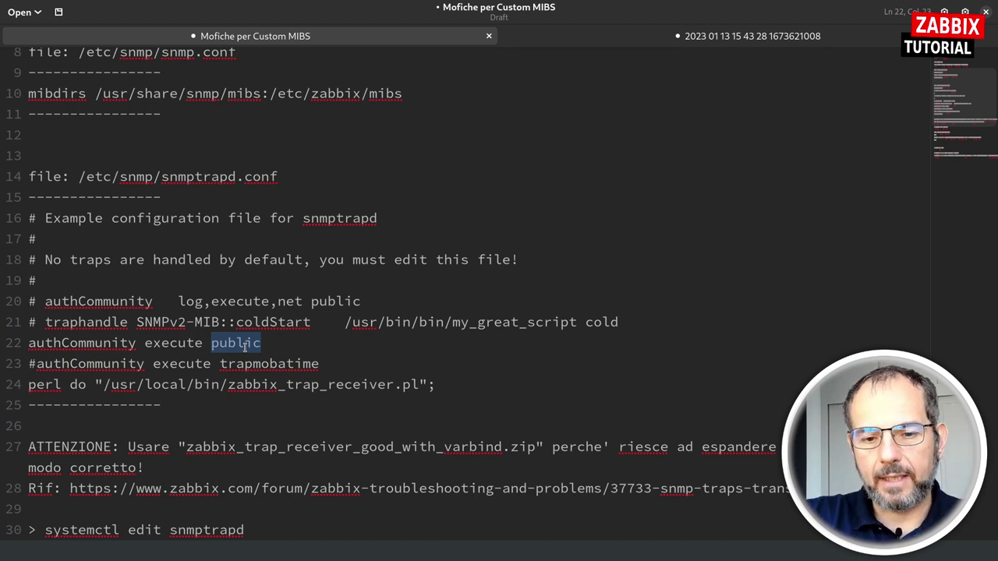
- Duplicate the 'authCommunity execute public' line 22 onto a new line below it
left_click(263, 343)
key("shift+Down")
key("shift+End")
key("shift+Up")
key("shift+Home")
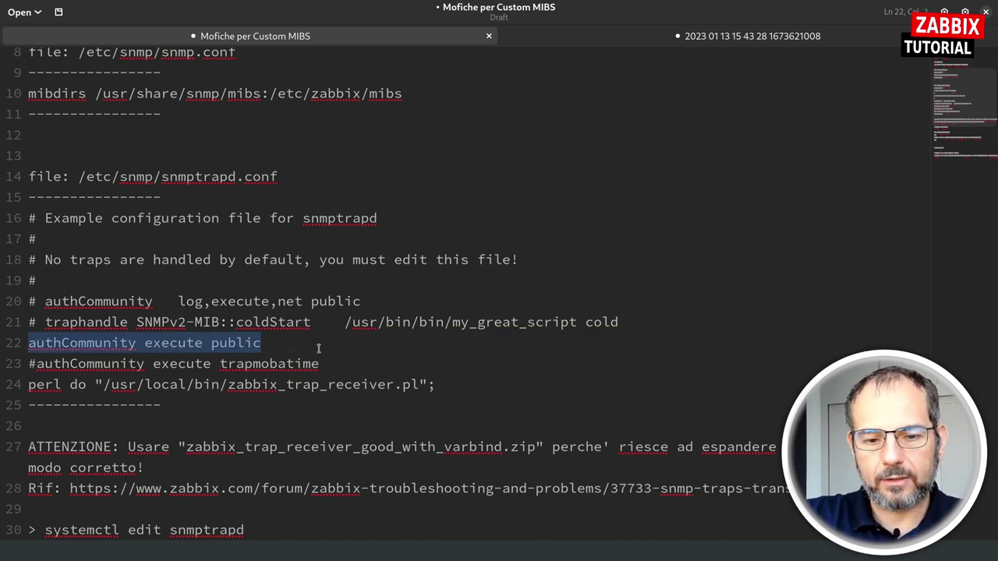
key("ctrl+c")
key("End")
key("Return")
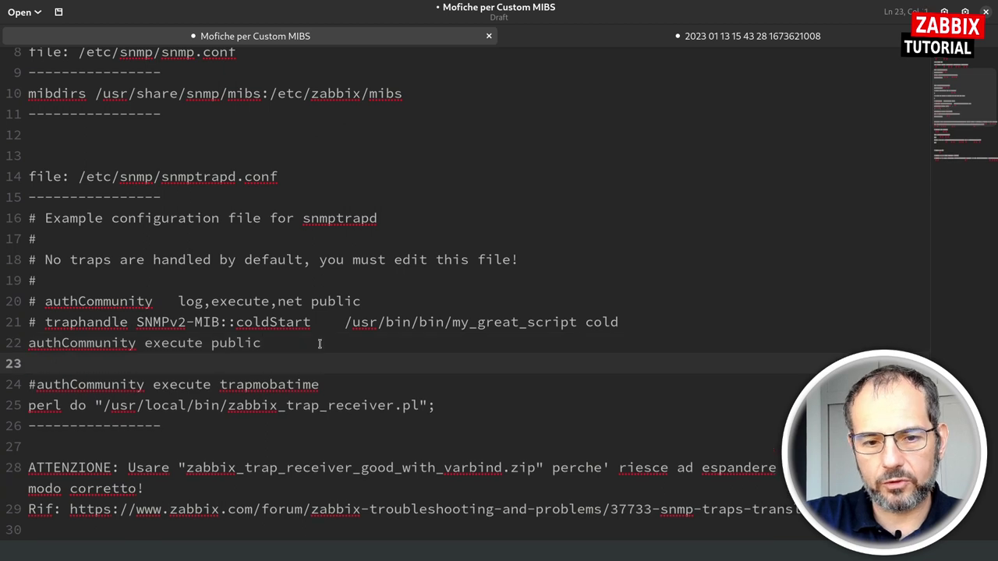
key("ctrl+v")
- Replace 'public' on the copied line with a new community string
key("BackSpace")
key("BackSpace")
key("BackSpace")
key("BackSpace")
key("BackSpace")
key("BackSpace")
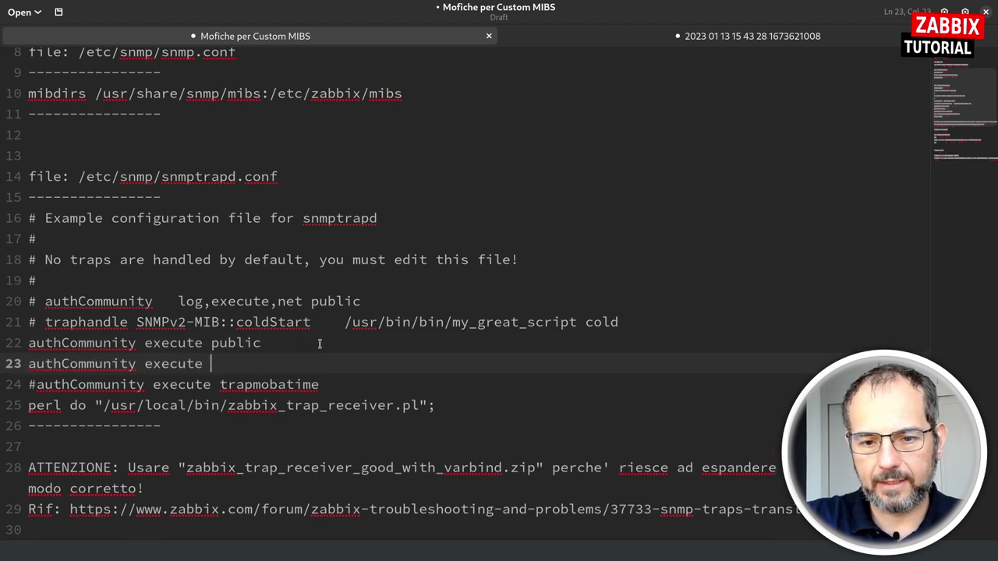
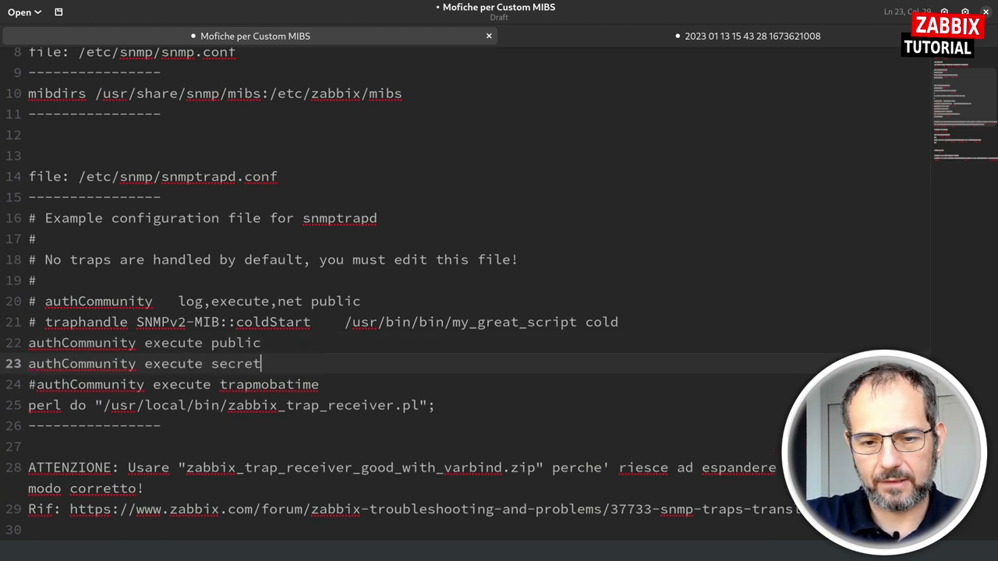
double_click(231, 364)
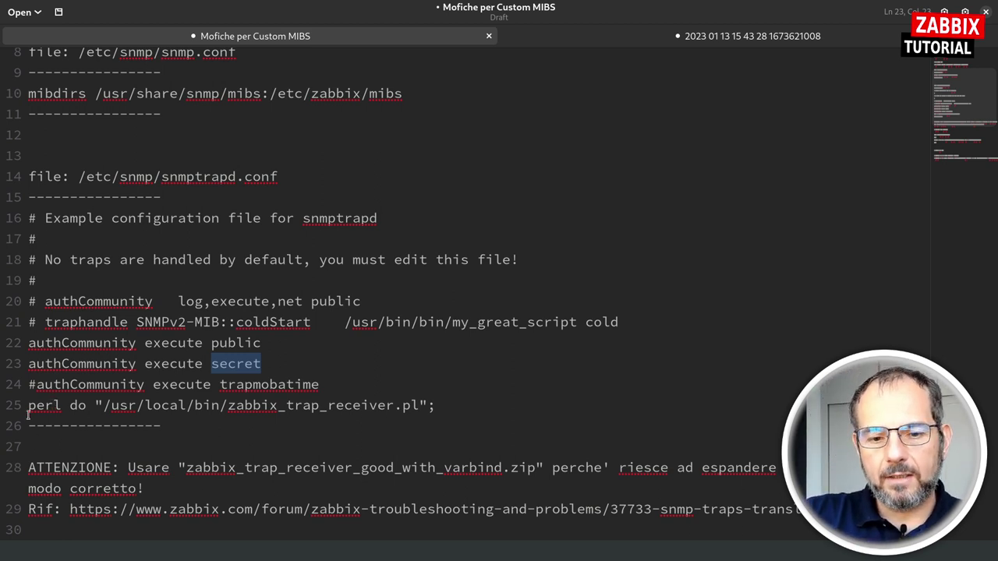
left_click(28, 414)
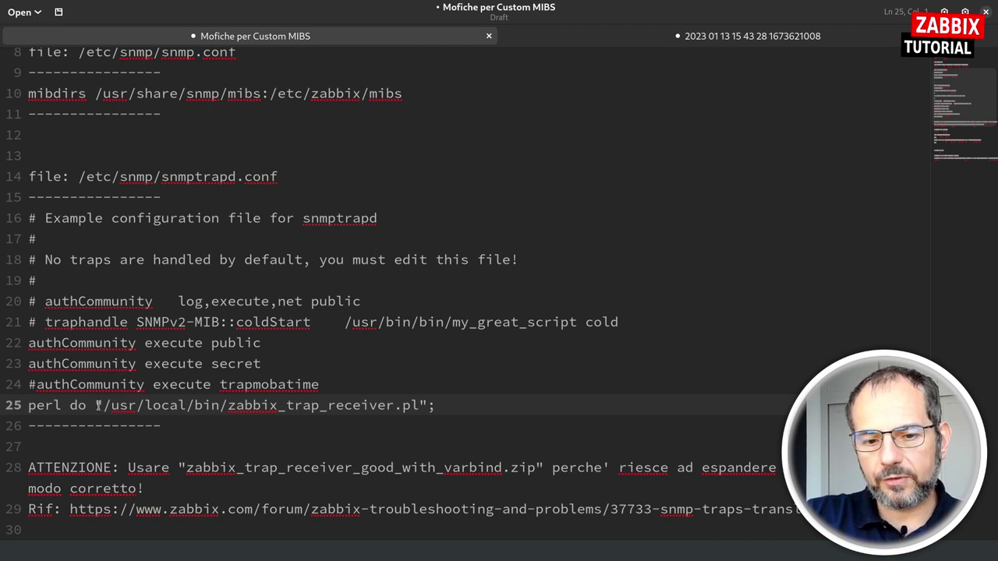
- Point out the zabbix_trap_receiver script path and zabbix_trap_receiver_good_with_varbind.zip, then bring the terminal forward
left_click_drag(96, 406, 480, 404)
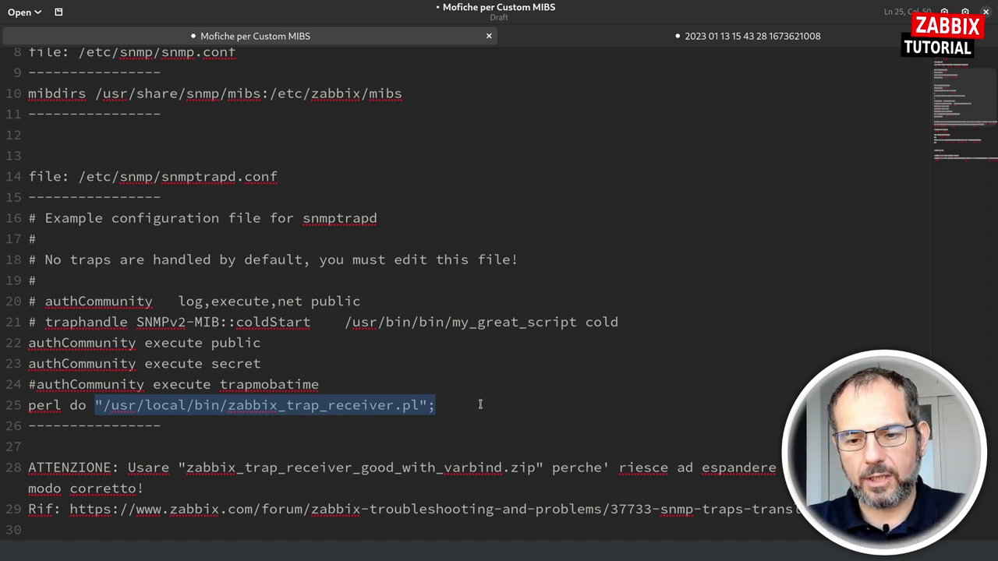
double_click(304, 405)
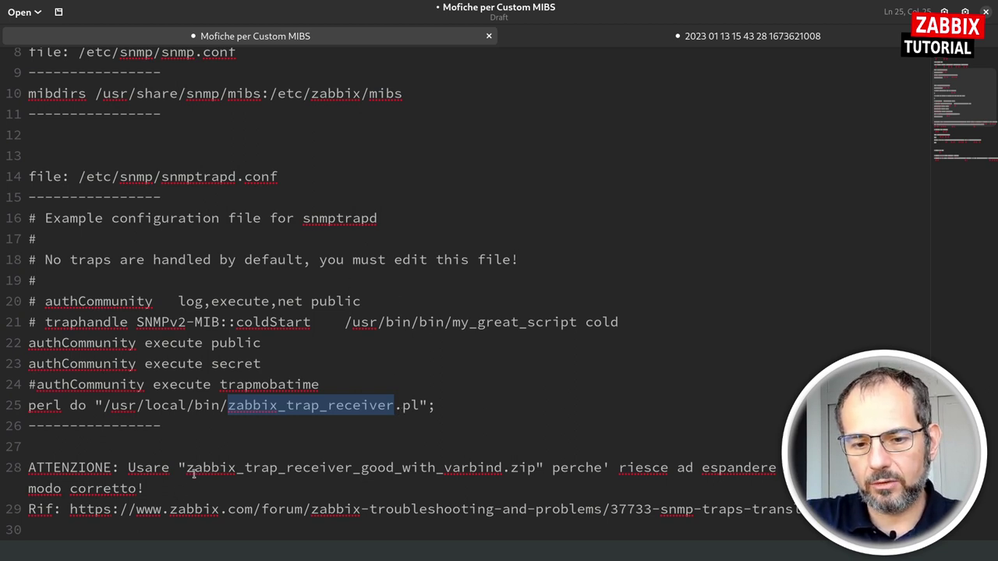
left_click_drag(185, 468, 534, 469)
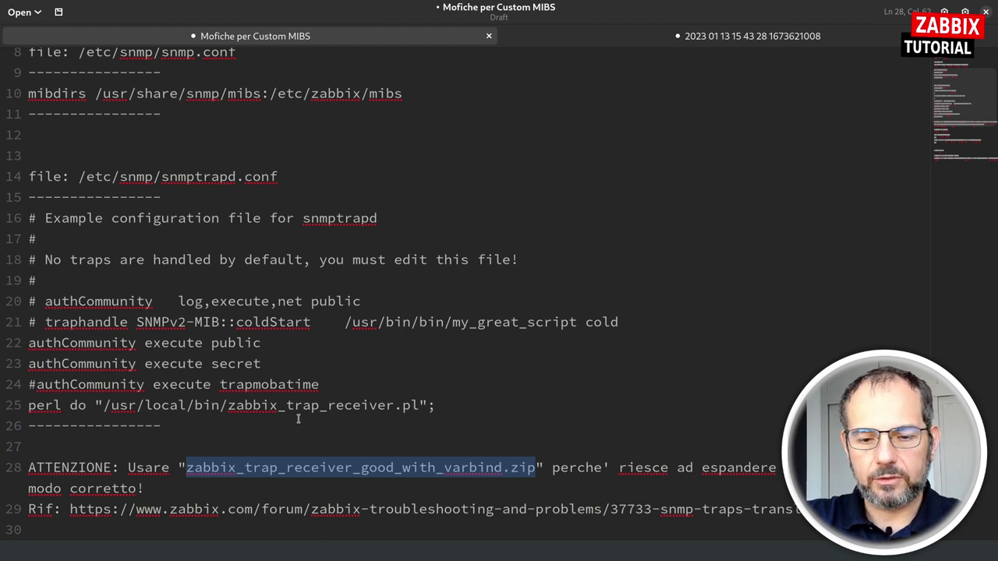
key("alt+Tab")
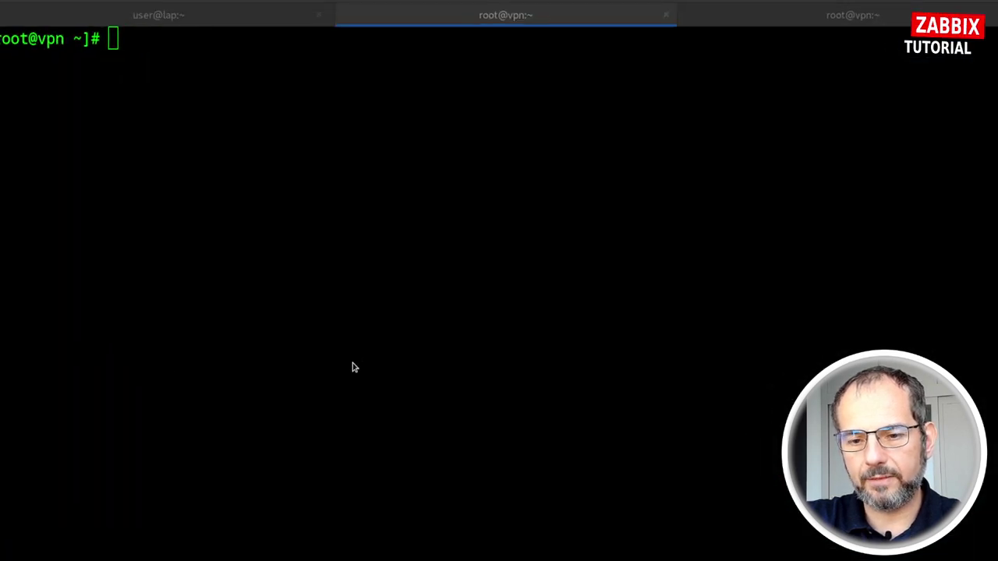
- List zabbix_server.conf's active settings with 'cat /etc/zabbix/zabbix_server.conf|grep -v \#|grep .'
left_click(355, 240)
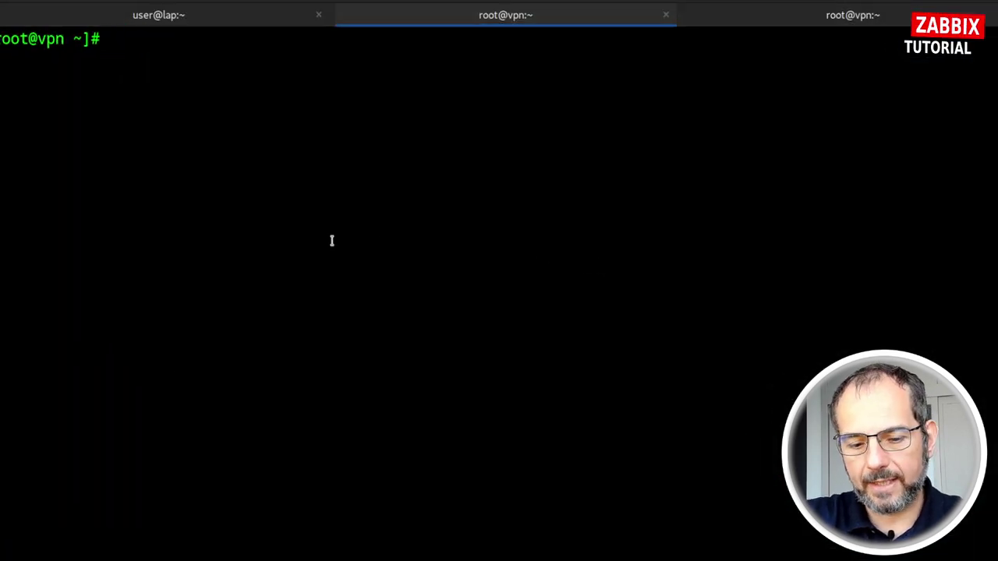
type("vi")
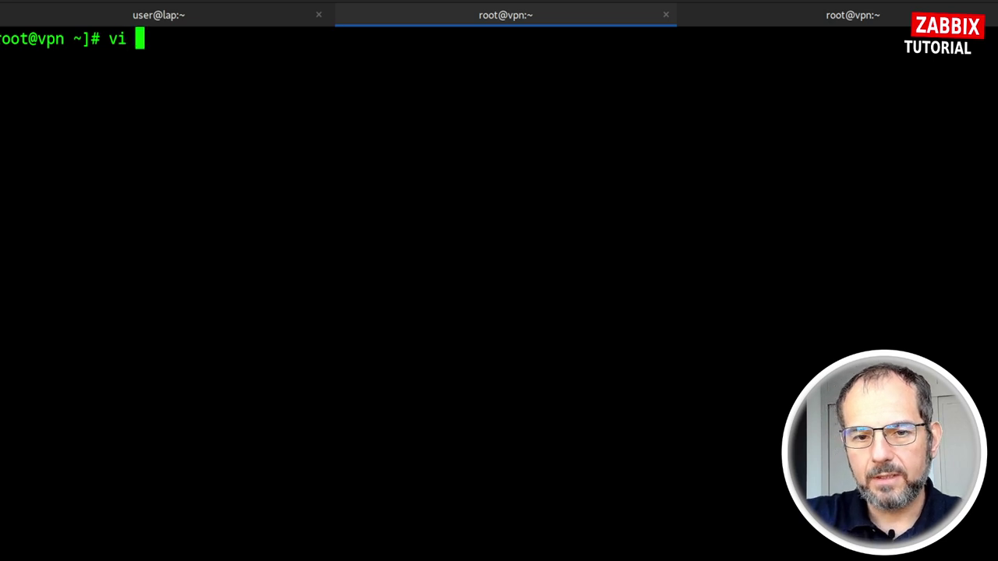
key("BackSpace")
key("BackSpace")
type("grep ")
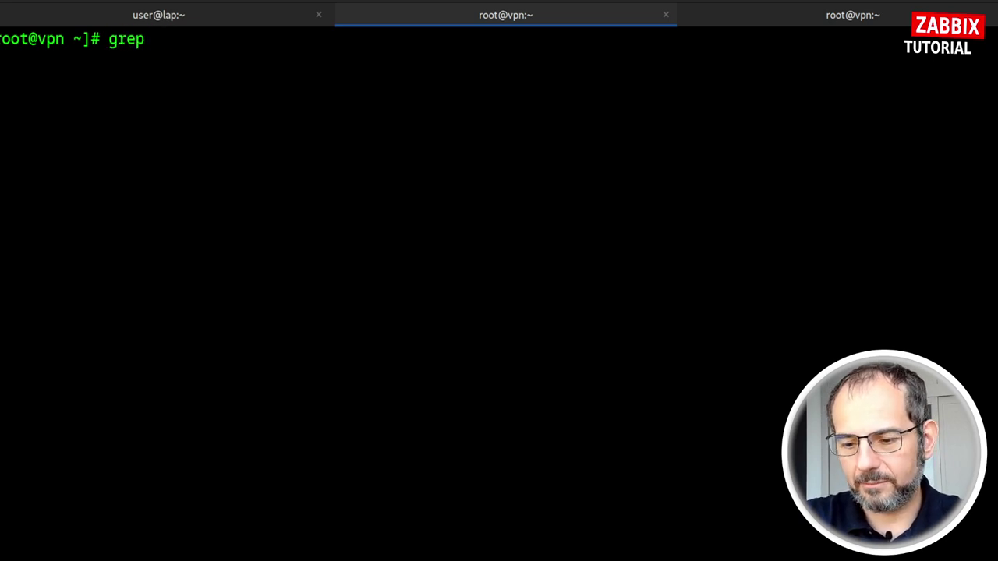
type("\\")
key("BackSpace")
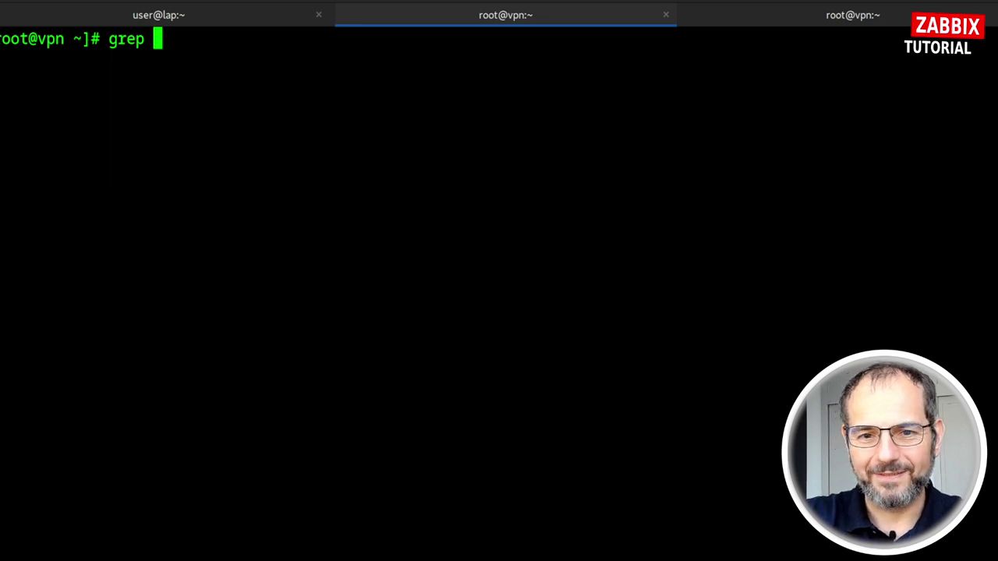
key("BackSpace")
key("BackSpace")
key("BackSpace")
type("cat ")
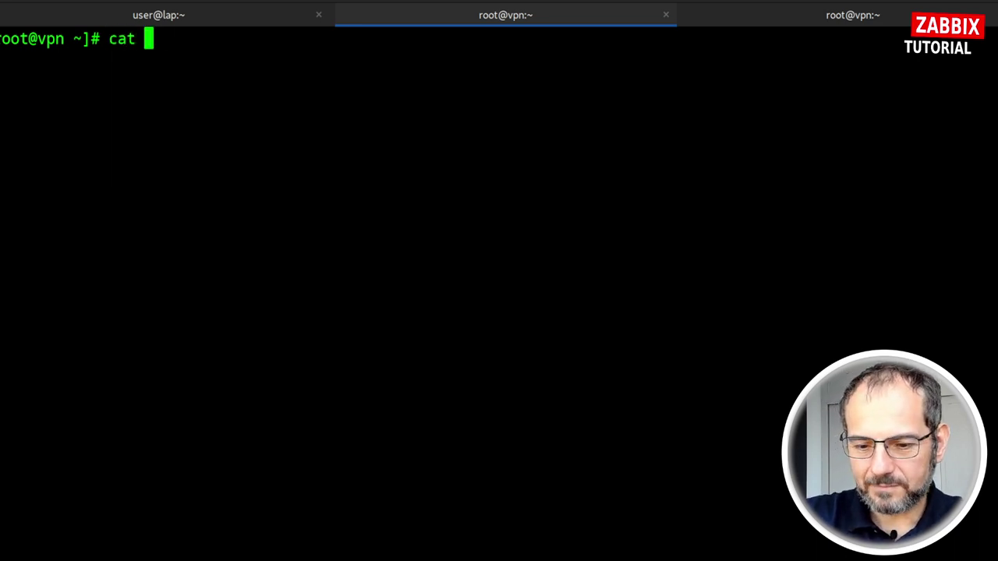
type("/etc/")
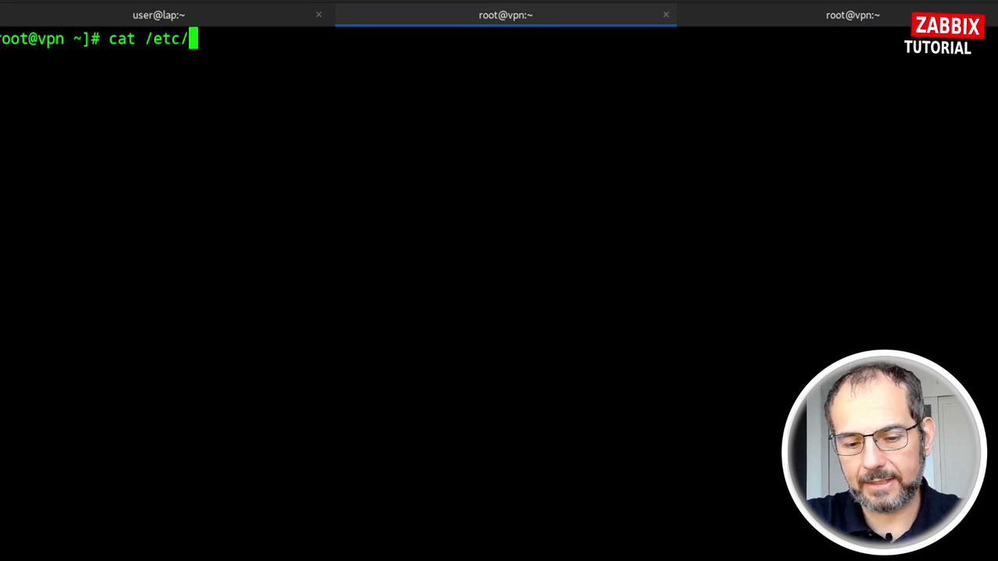
type("za")
key("Tab")
type("z")
key("Tab")
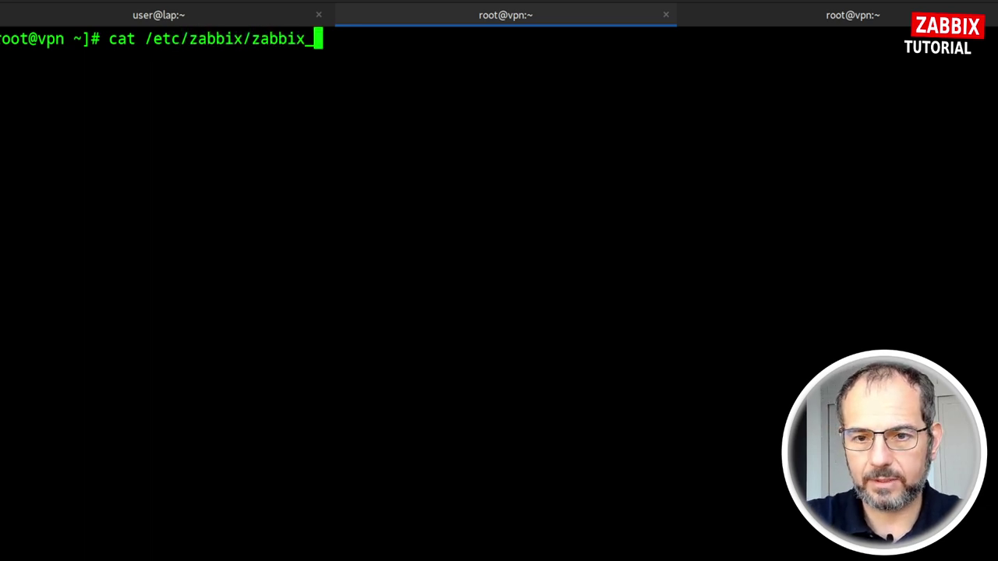
type("s")
key("Tab")
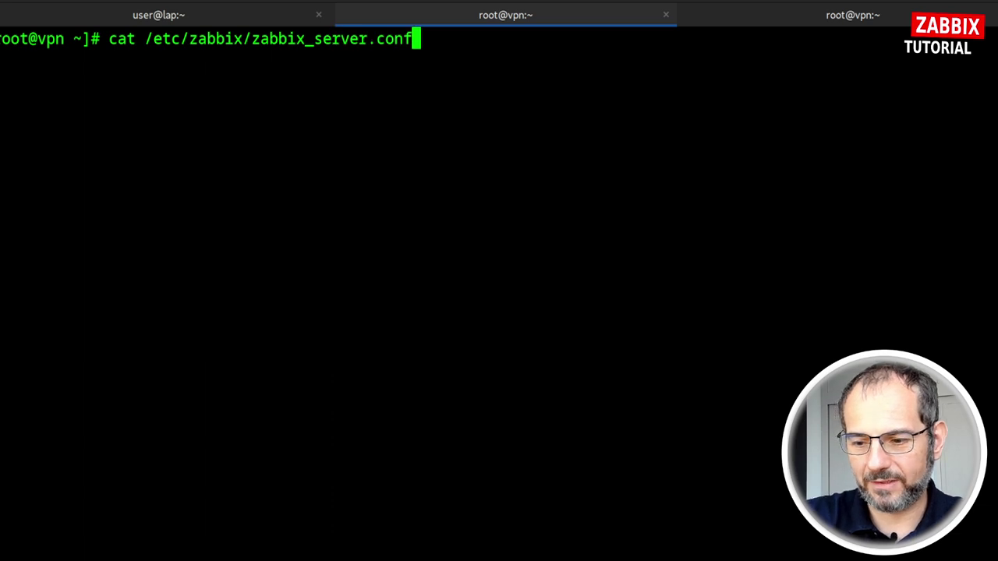
type("|gre")
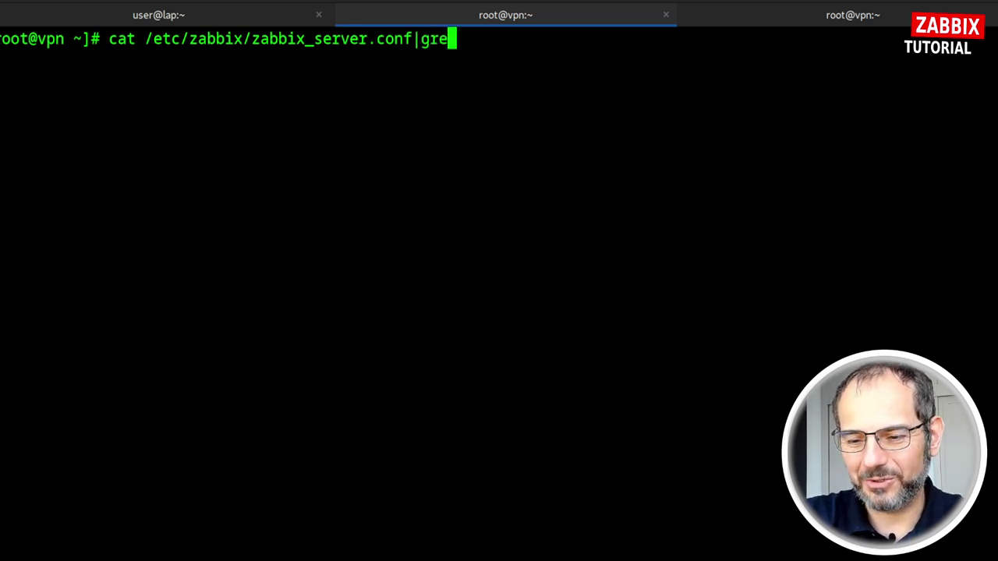
type("p")
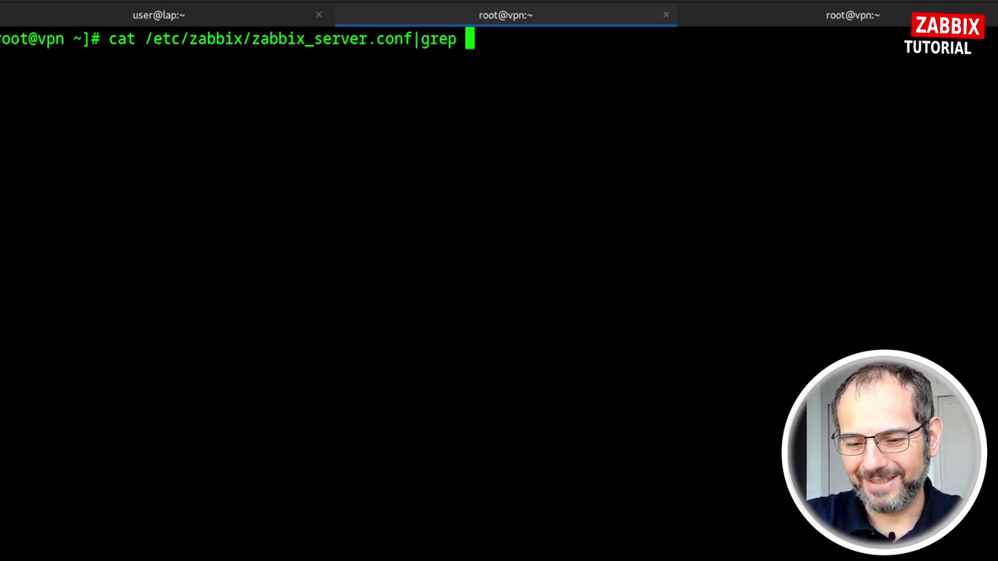
type(" -v \\")
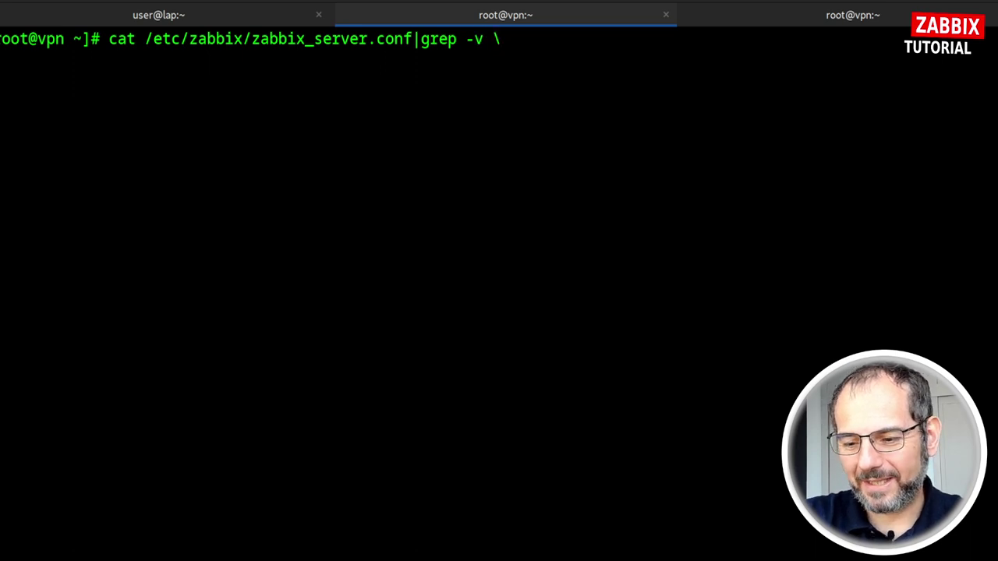
type("#|")
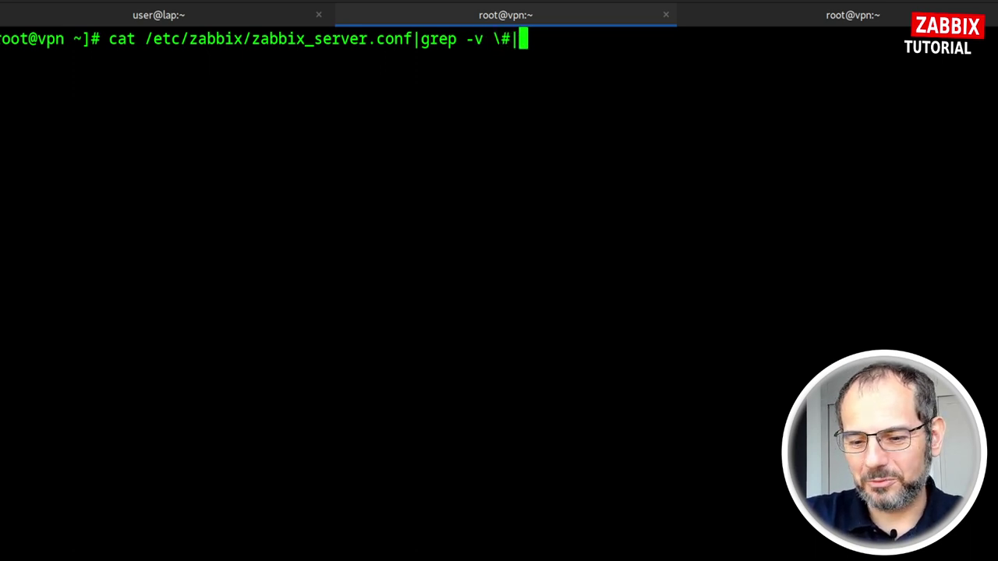
type("grep")
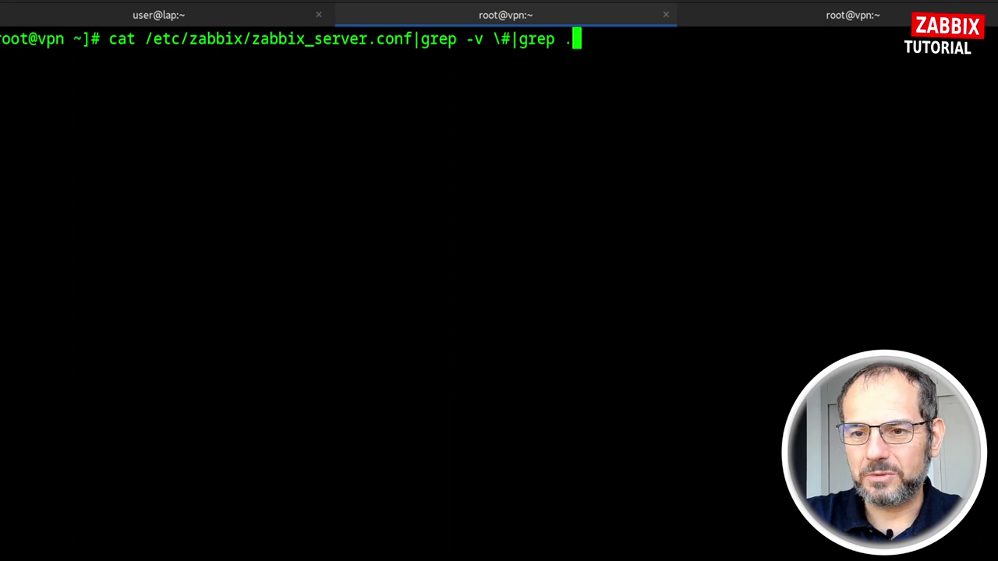
type(" .")
key("Return")
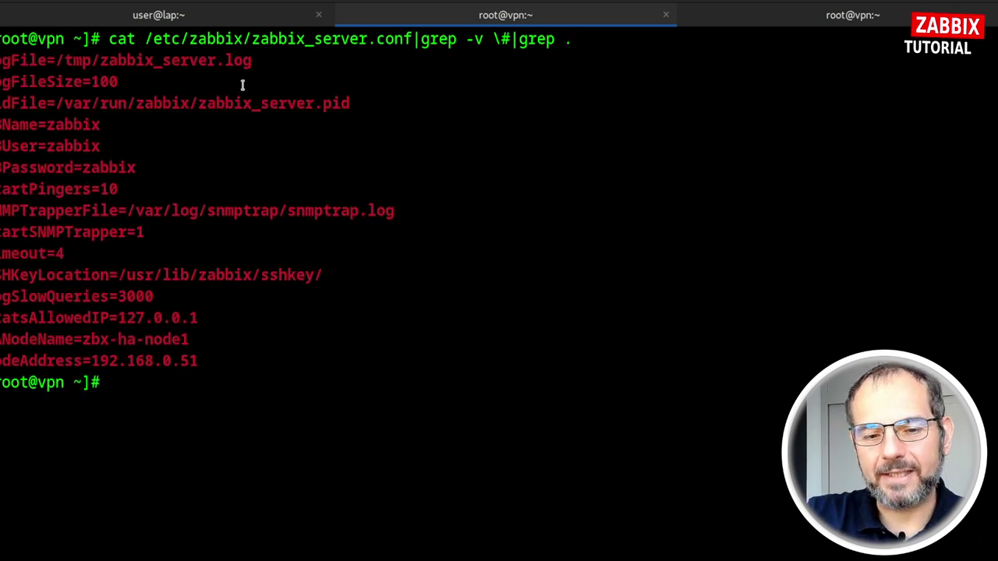
left_click_drag(3, 56, 291, 351)
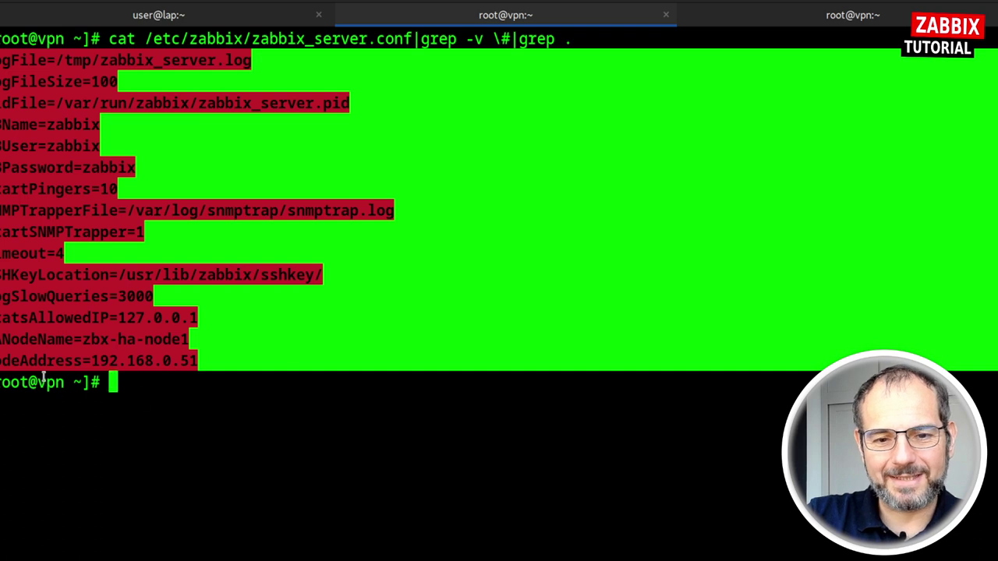
left_click(13, 356)
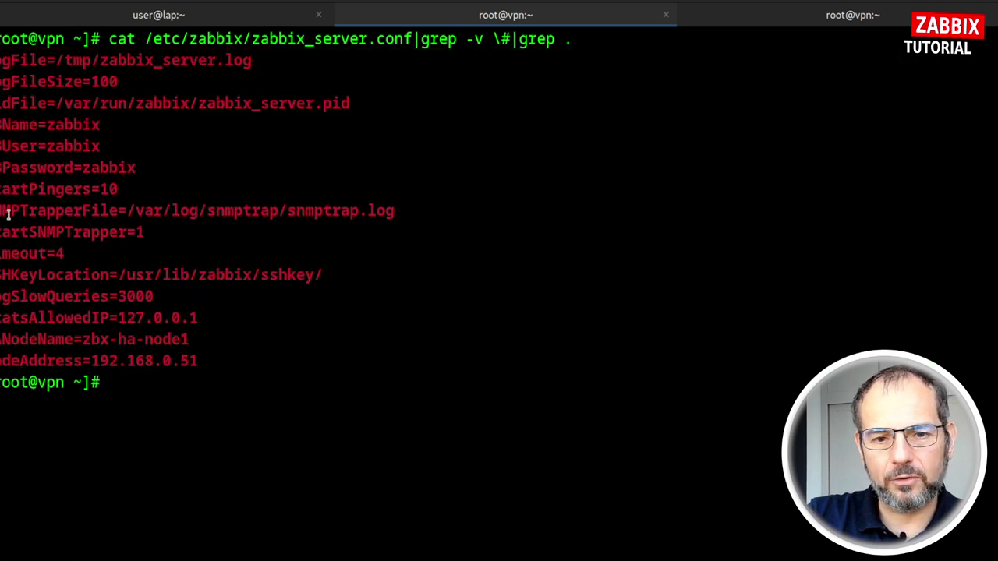
left_click_drag(2, 231, 143, 232)
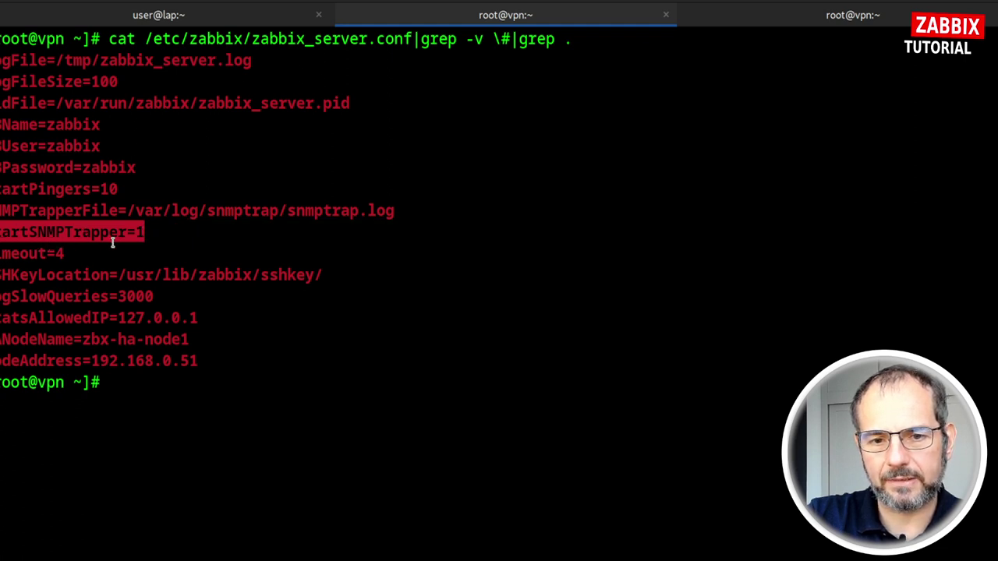
left_click_drag(1, 210, 144, 210)
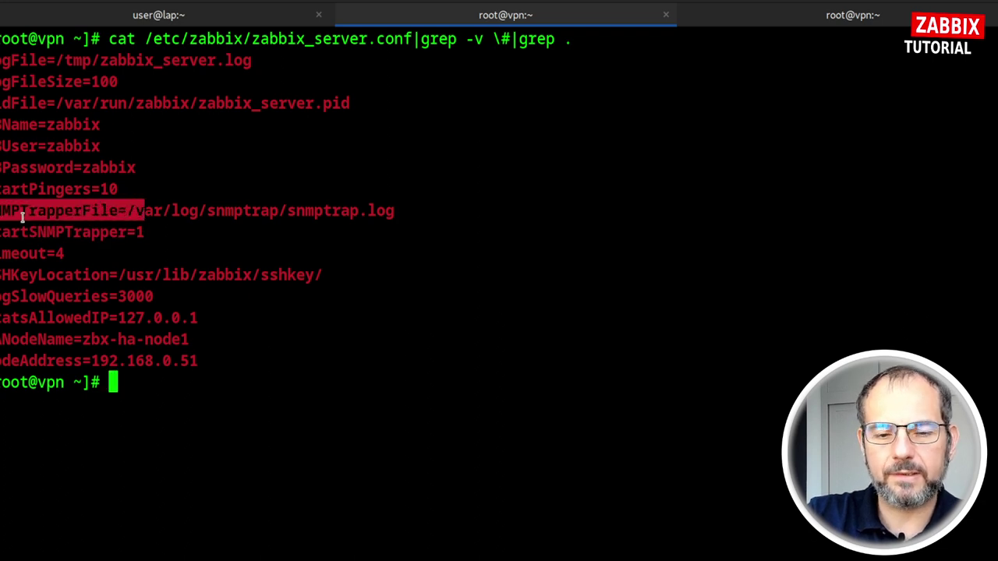
left_click_drag(126, 210, 394, 215)
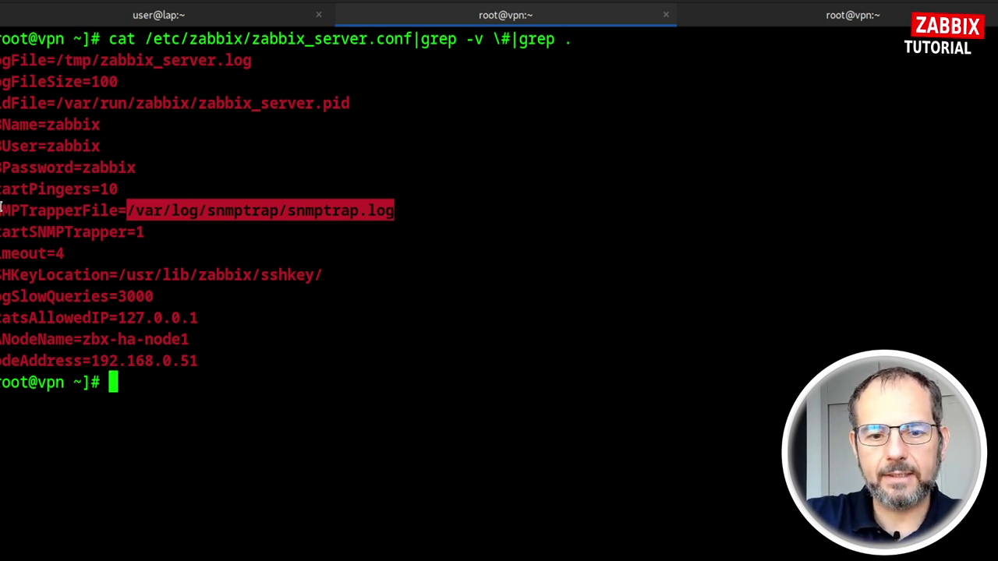
- View /etc/snmp/snmp.conf in vi, then quit with :q back to the shell
left_click(69, 225)
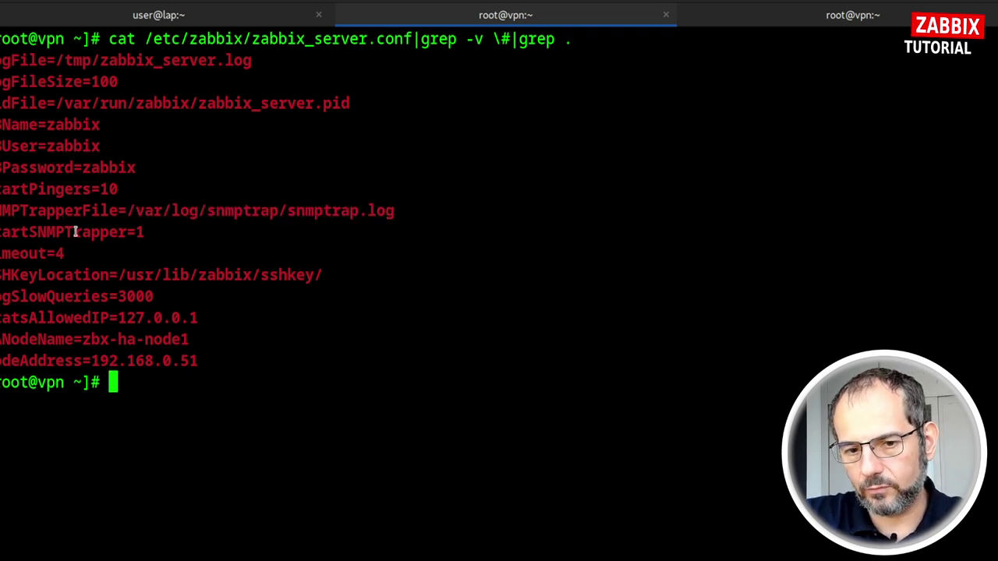
type("vi ")
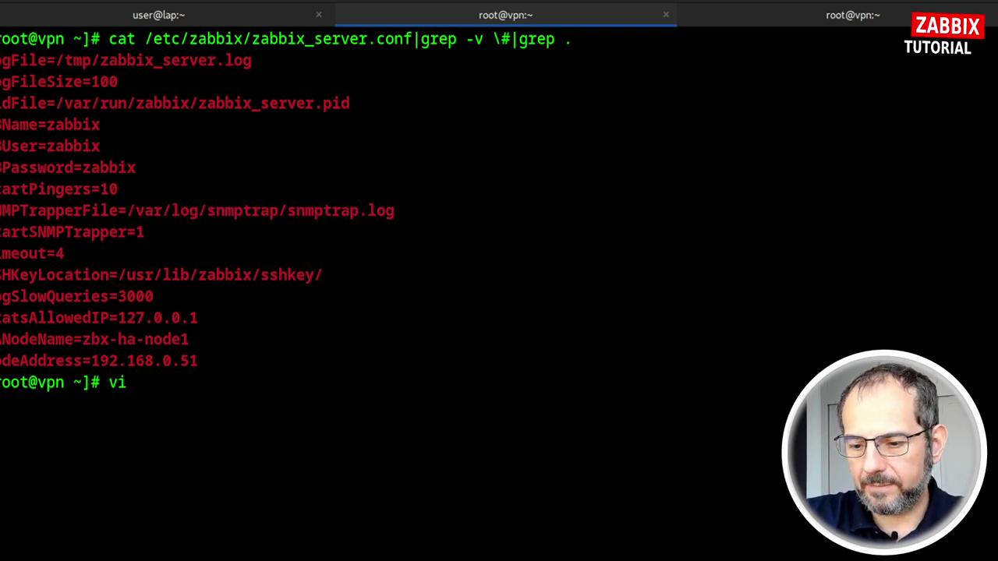
type("/etc/z")
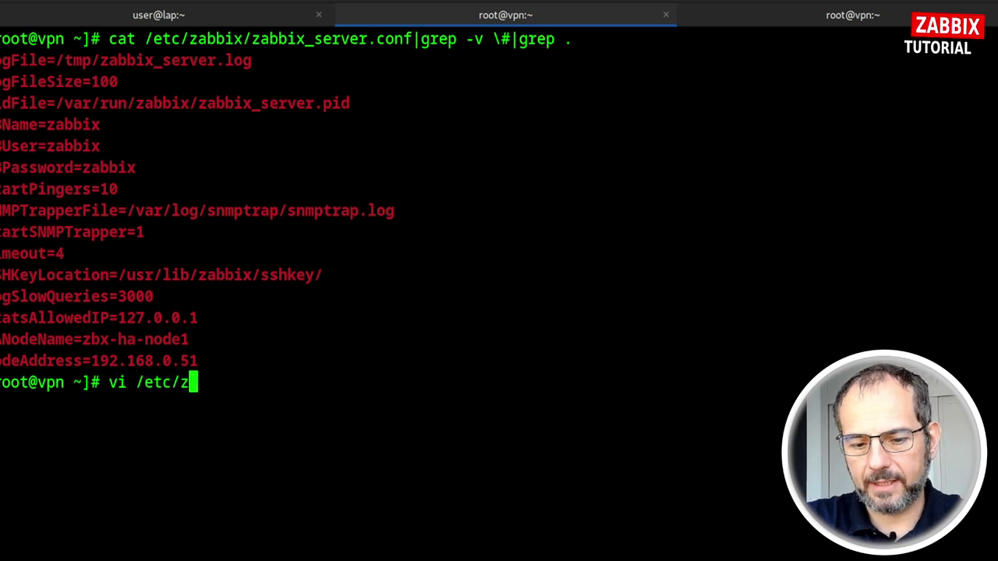
key("BackSpace")
type("snmp/")
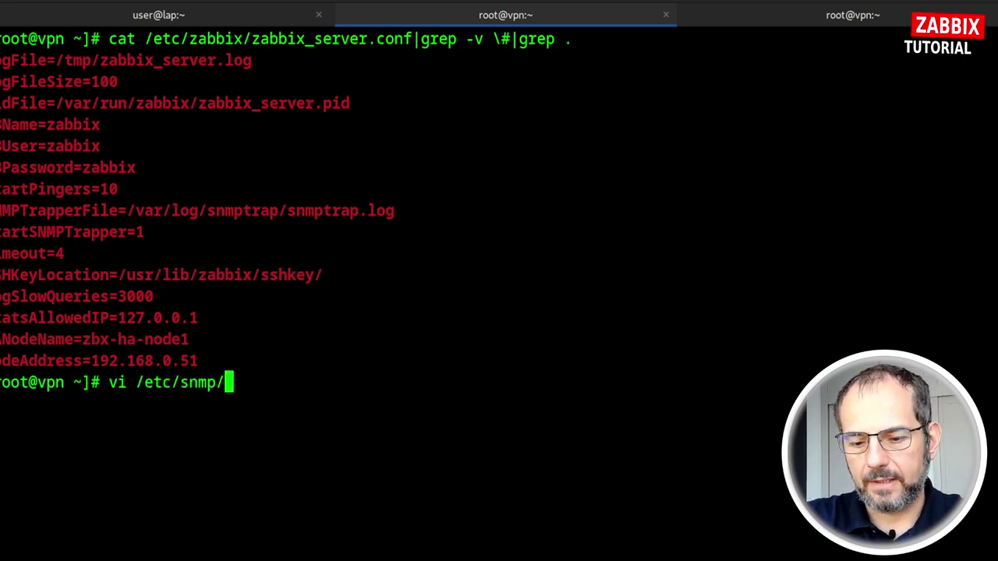
type("snmp.conf")
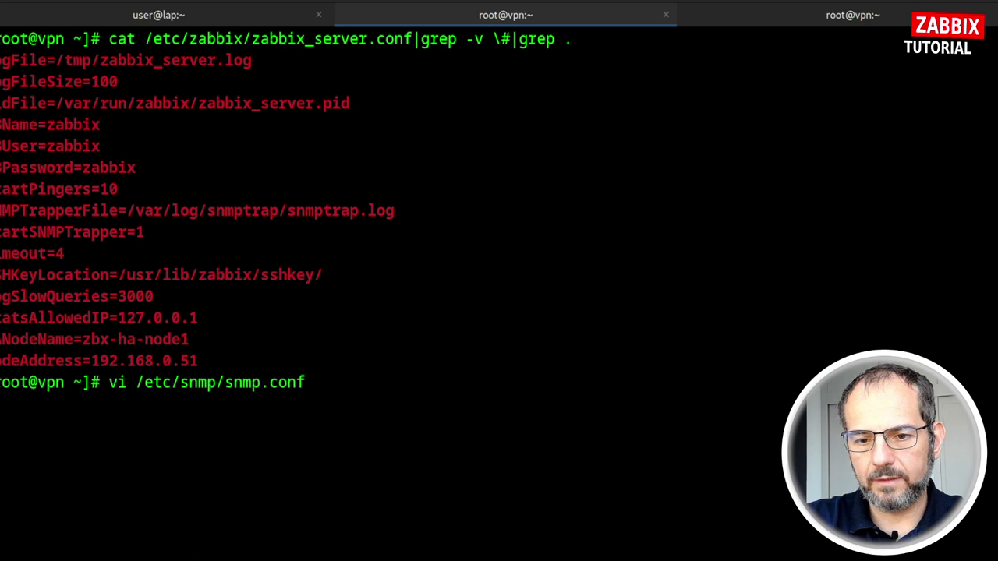
key("Return")
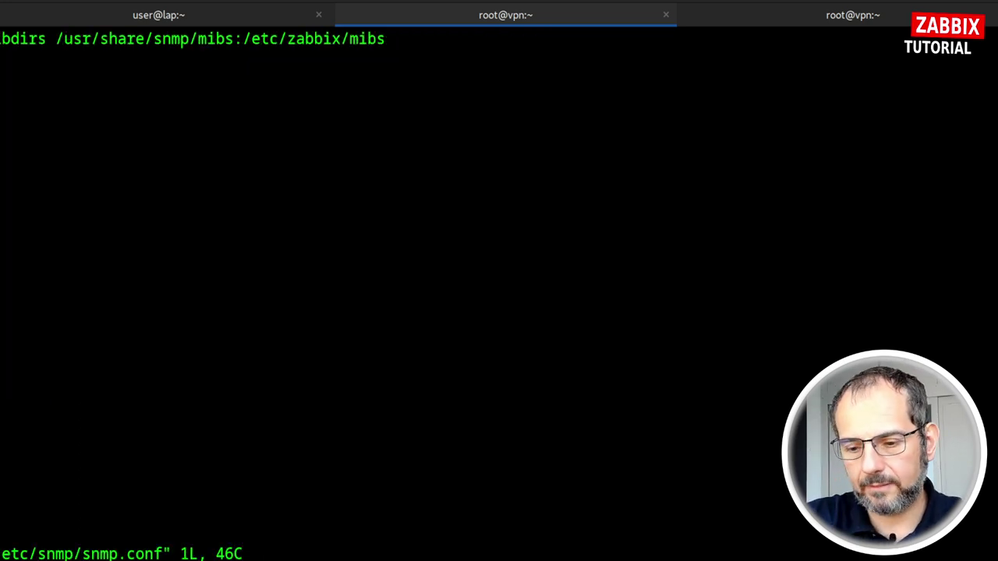
type(":q")
key("Return")
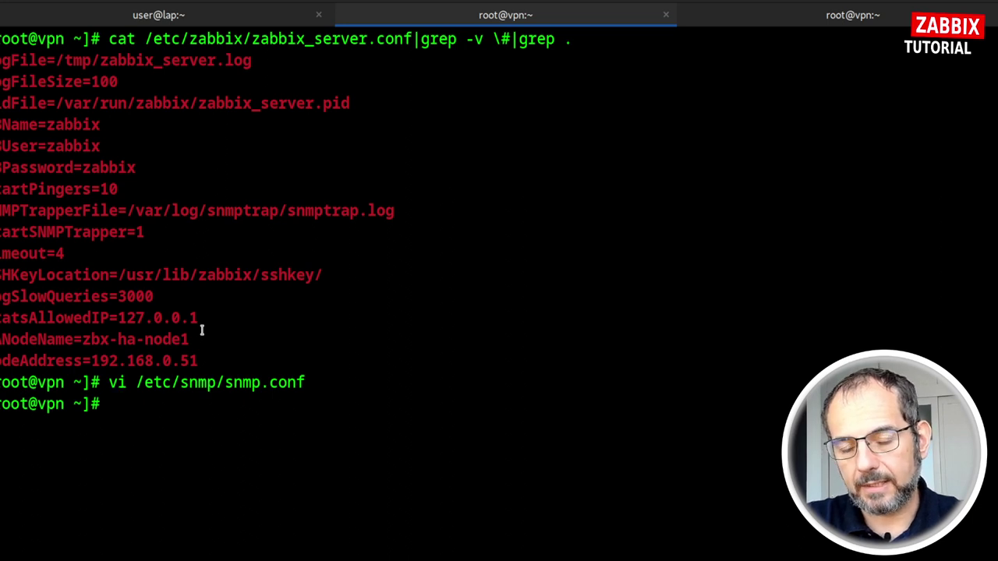
- Recall 'systemctl edit snmptrapd' from command history and run it
key("ctrl+r")
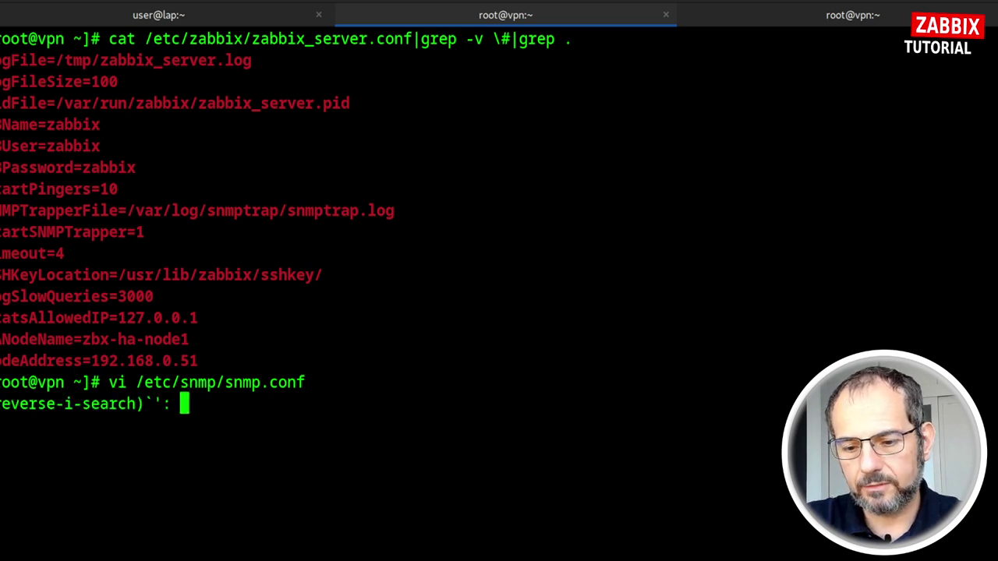
type("vi")
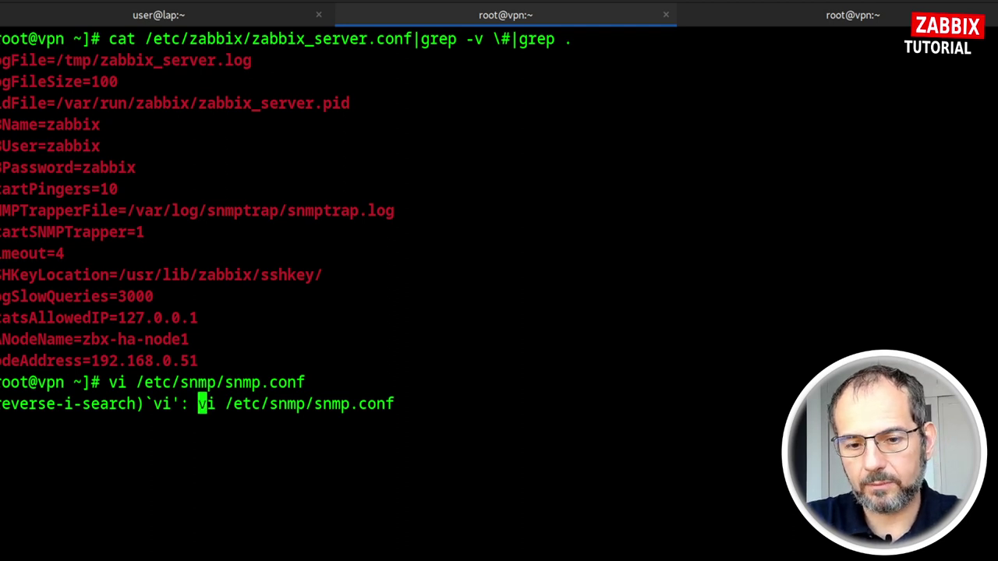
key("ctrl+c")
key("ctrl+r")
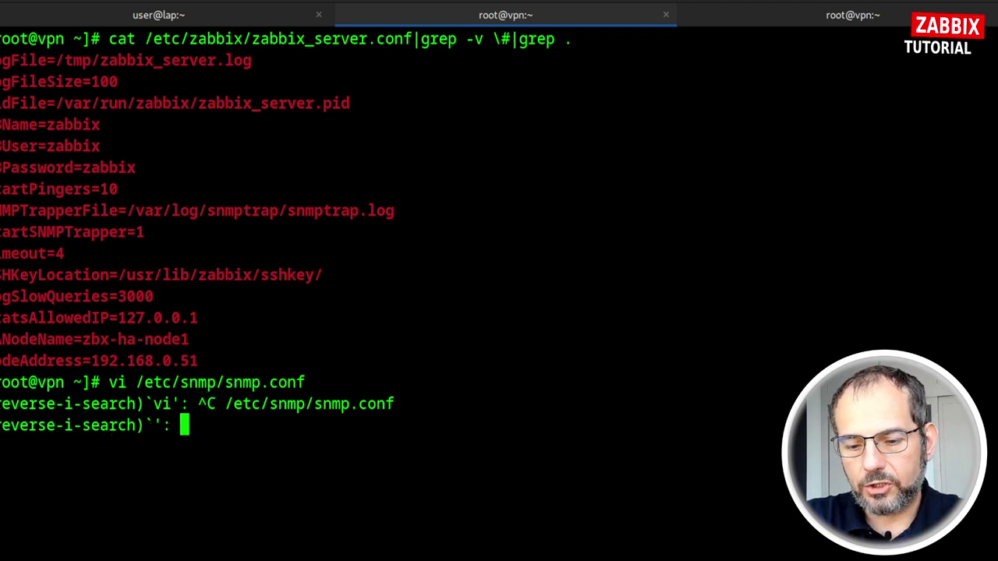
type("edit")
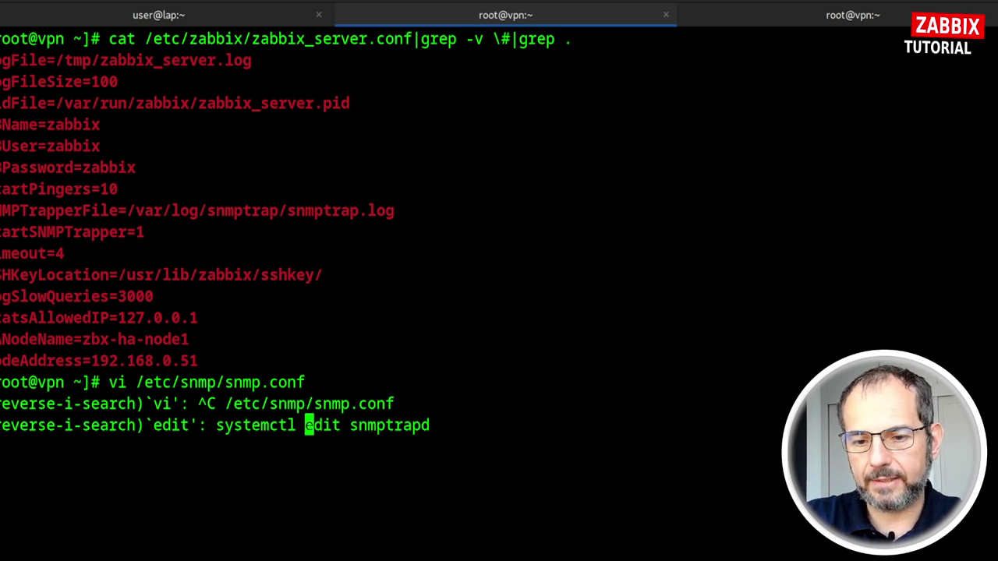
key("Return")
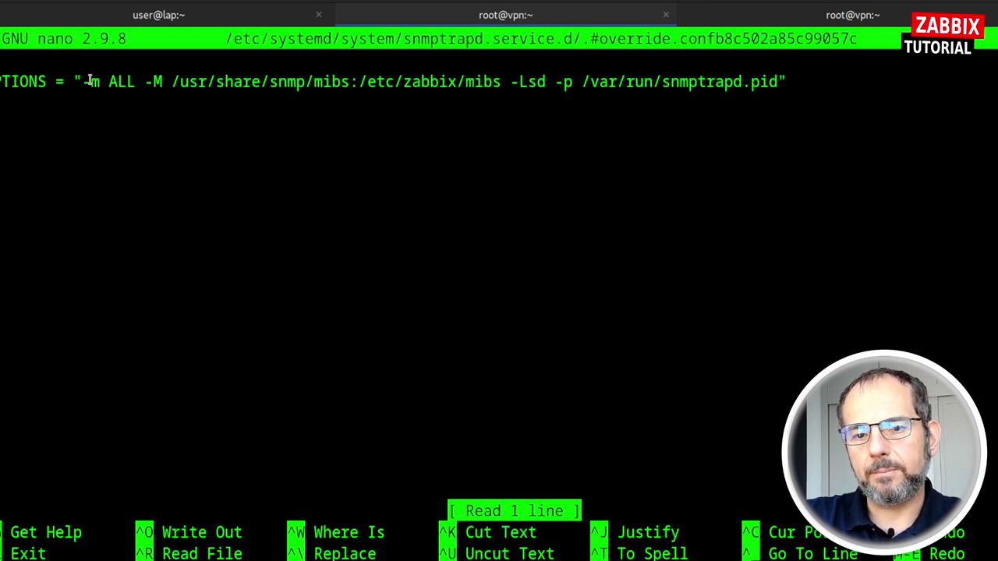
- Highlight the OPTIONS MIB directories /usr/share/snmp/mibs and /etc/zabbix/mibs, then exit nano unchanged
left_click_drag(89, 81, 477, 81)
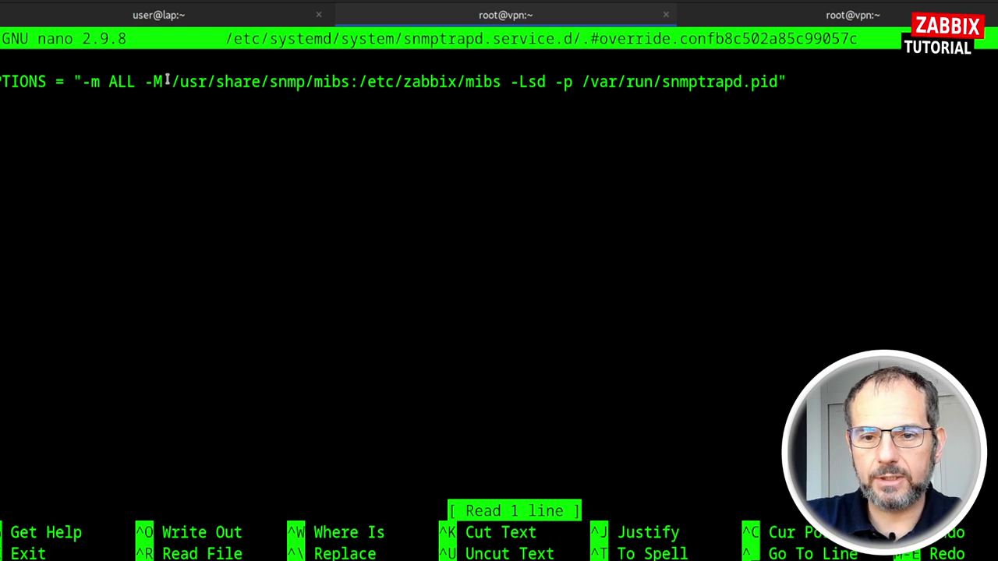
left_click_drag(172, 82, 346, 83)
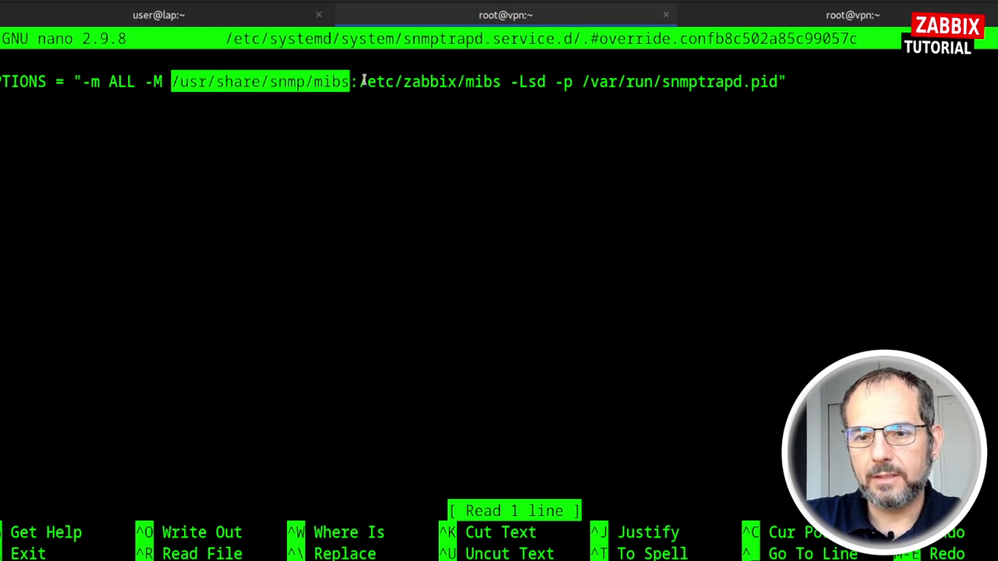
left_click_drag(359, 81, 497, 81)
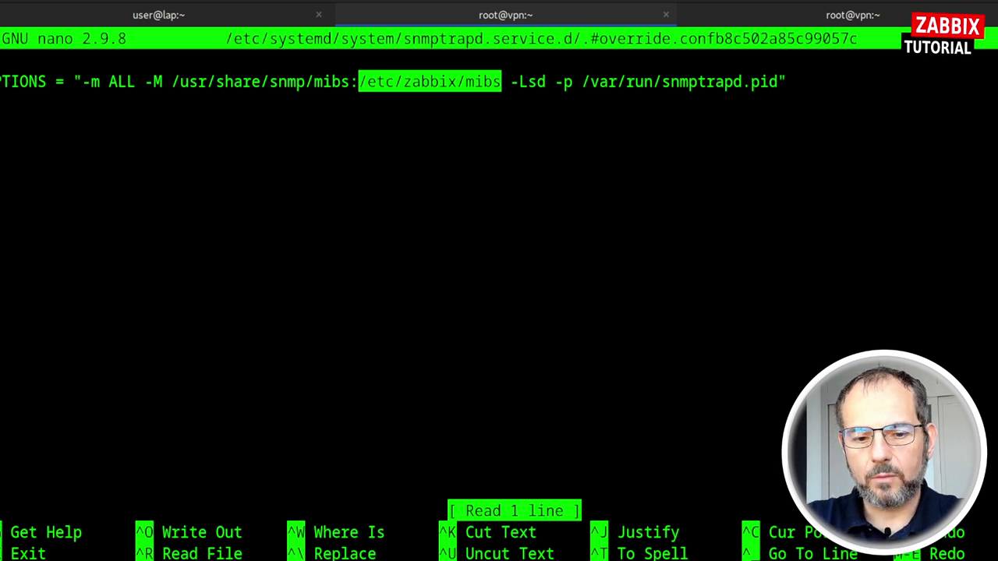
key("ctrl+x")
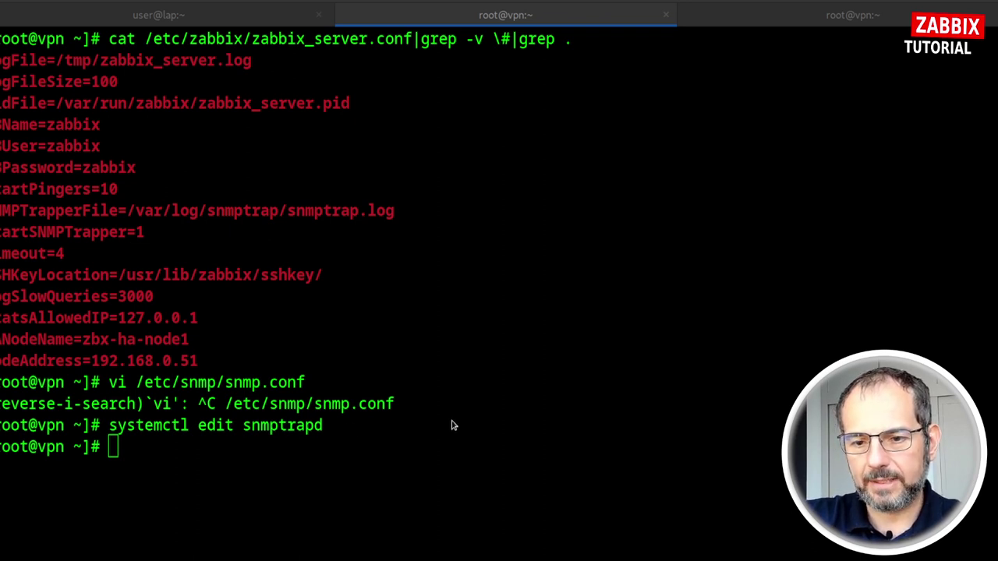
- Recall the snmptrap -v 1 command and send the 'teststring000nodo1' linkDown trap to 192.168.0.51
left_click(261, 301)
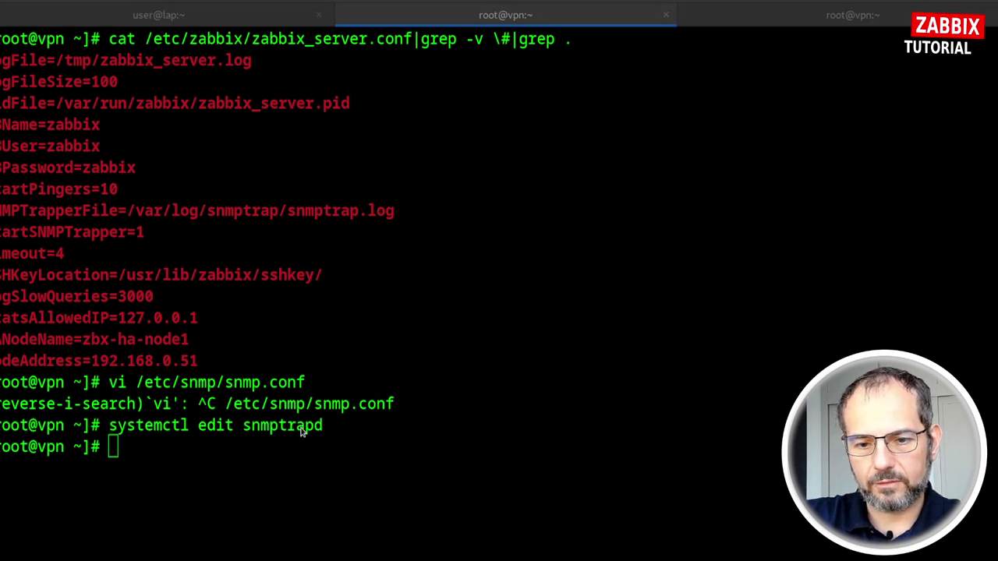
left_click(316, 298)
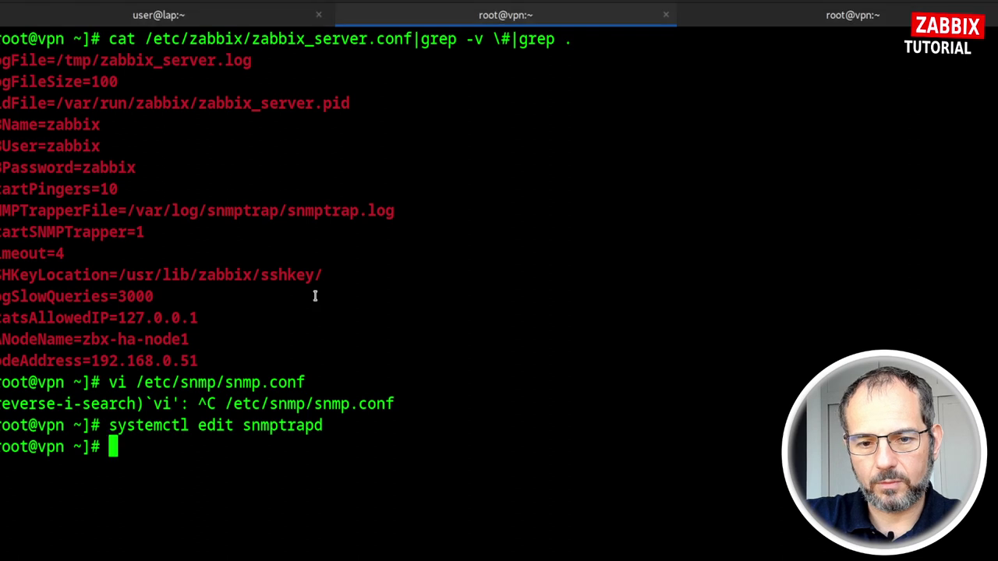
key("ctrl+r")
type("trap")
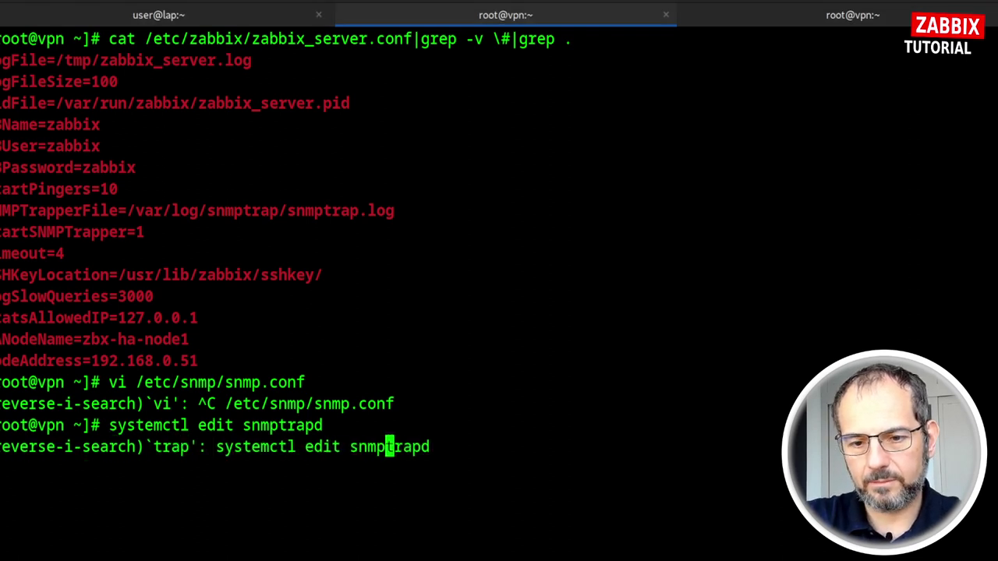
key("ctrl+r")
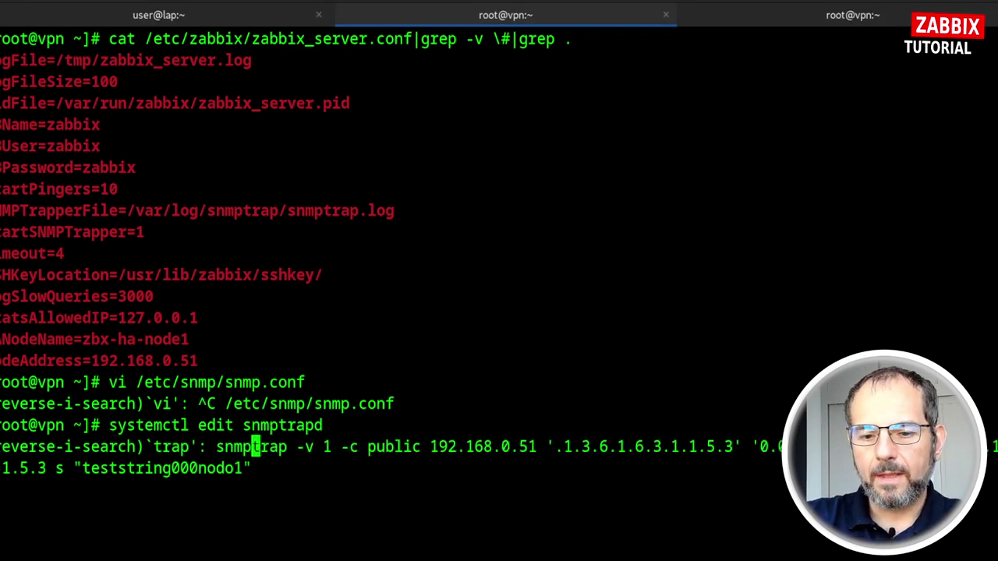
double_click(236, 451)
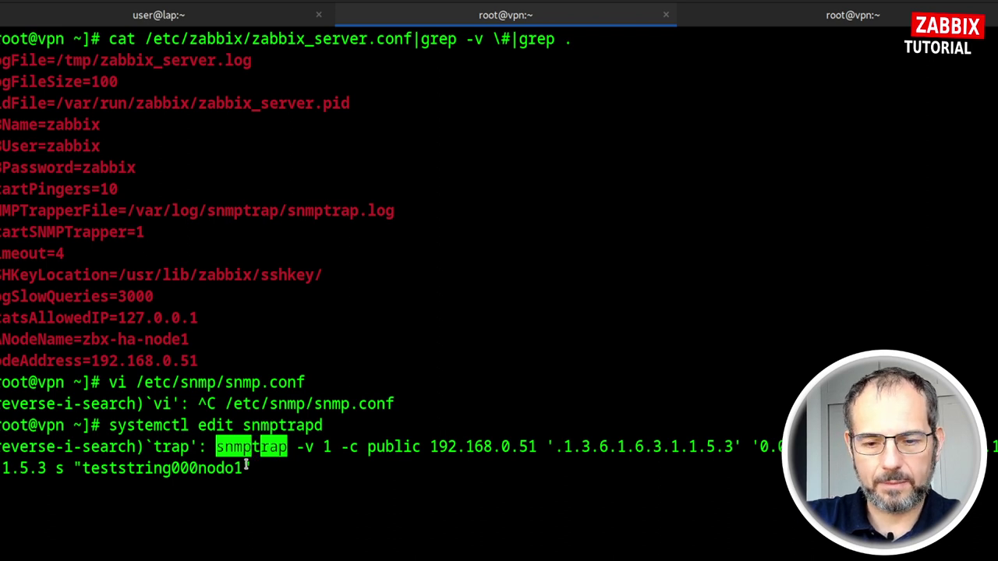
left_click(271, 448)
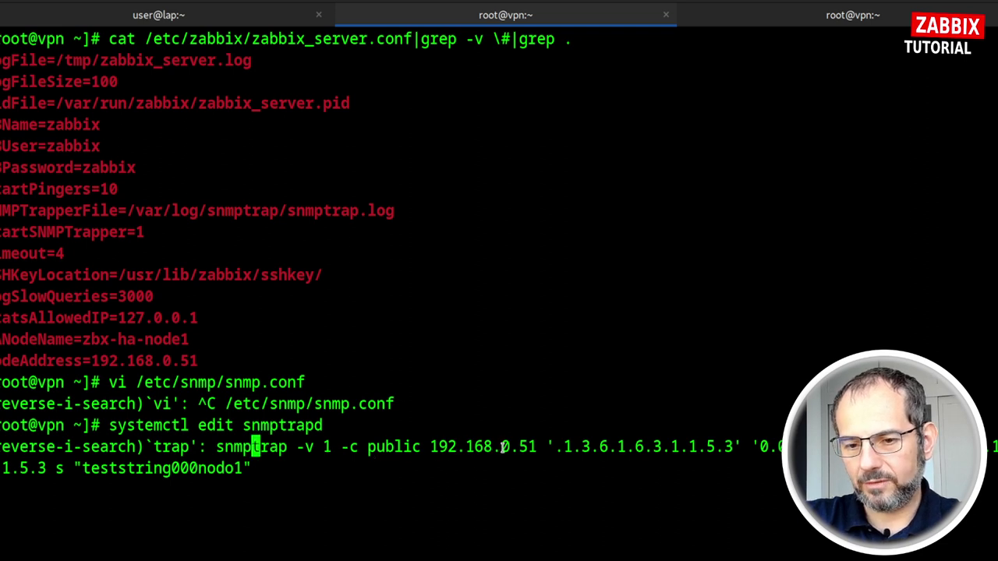
double_click(499, 447)
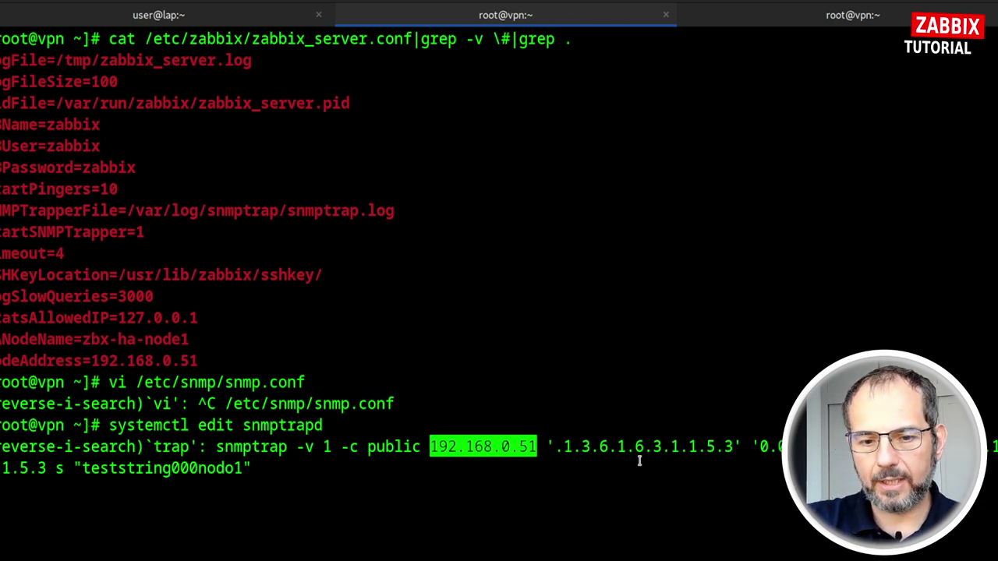
left_click_drag(83, 470, 236, 478)
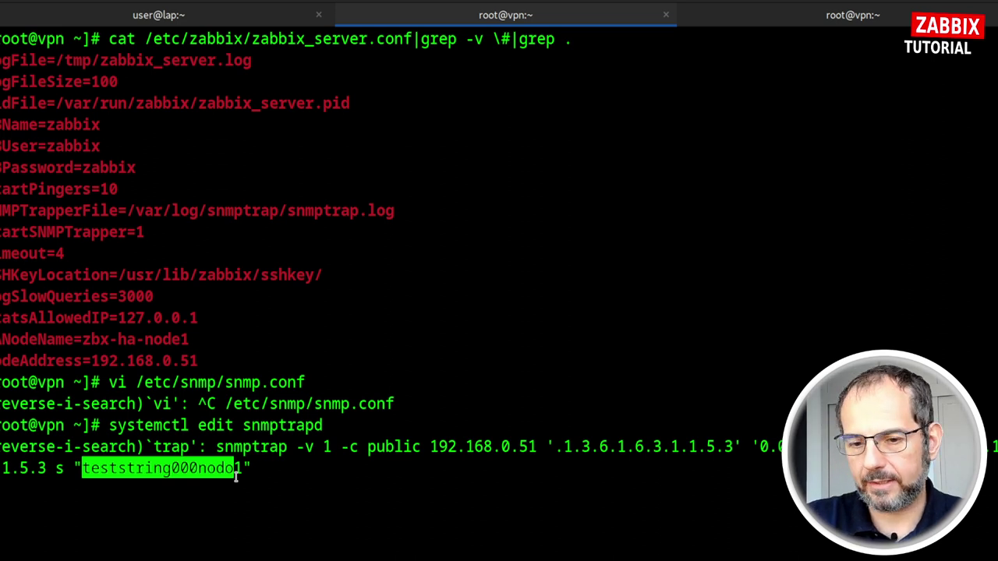
key("Return")
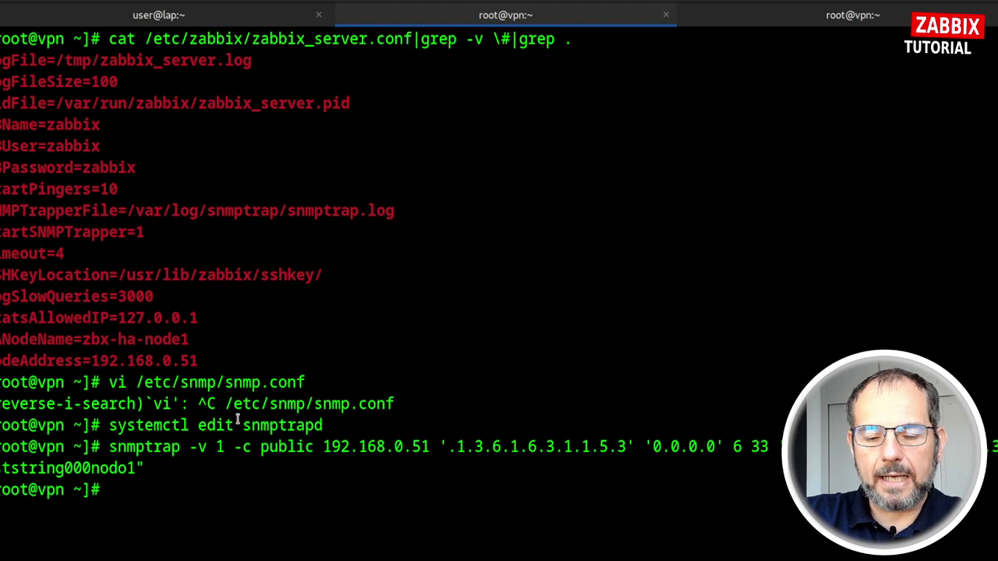
- In the third session, follow /var/log/snmptrap/snmptrap.log and confirm the new linkDown trap from 192.168.0.51
left_click(724, 24)
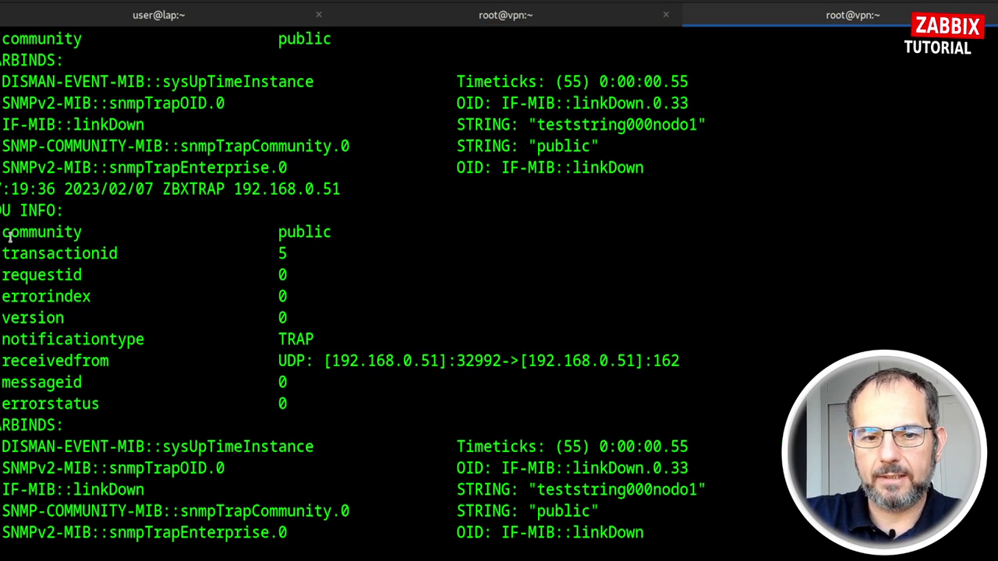
left_click_drag(2, 188, 195, 282)
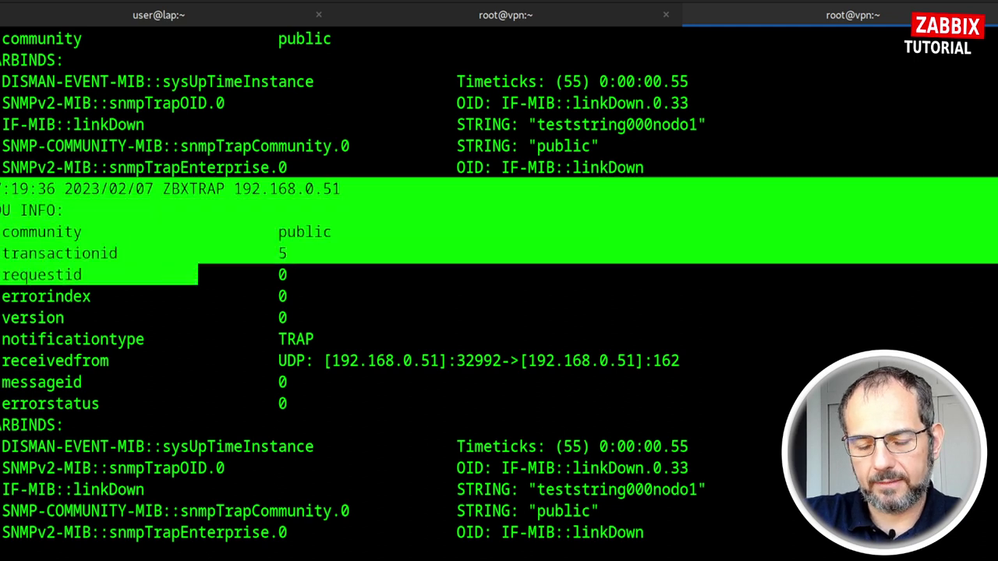
key("ctrl+c")
key("Up")
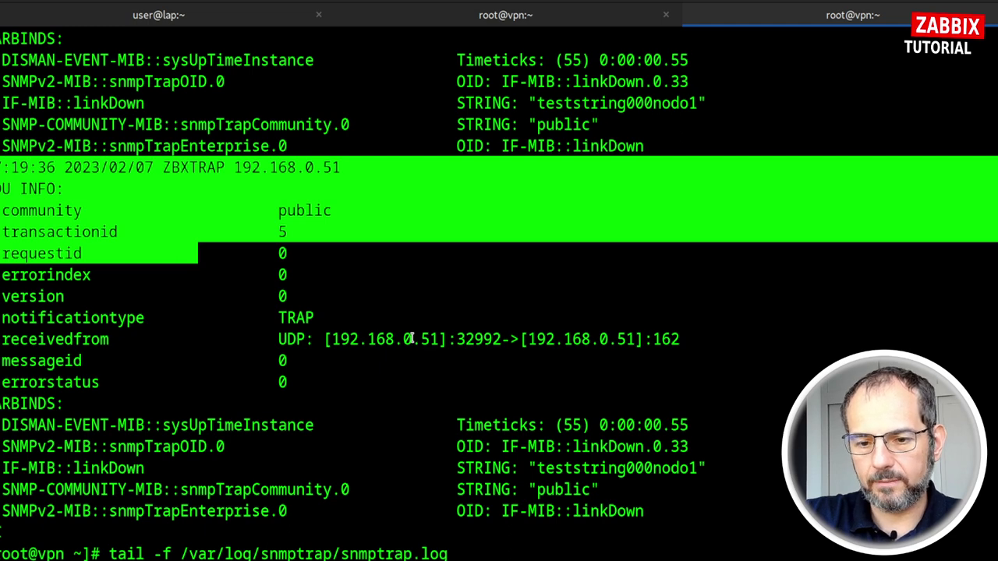
key("Return")
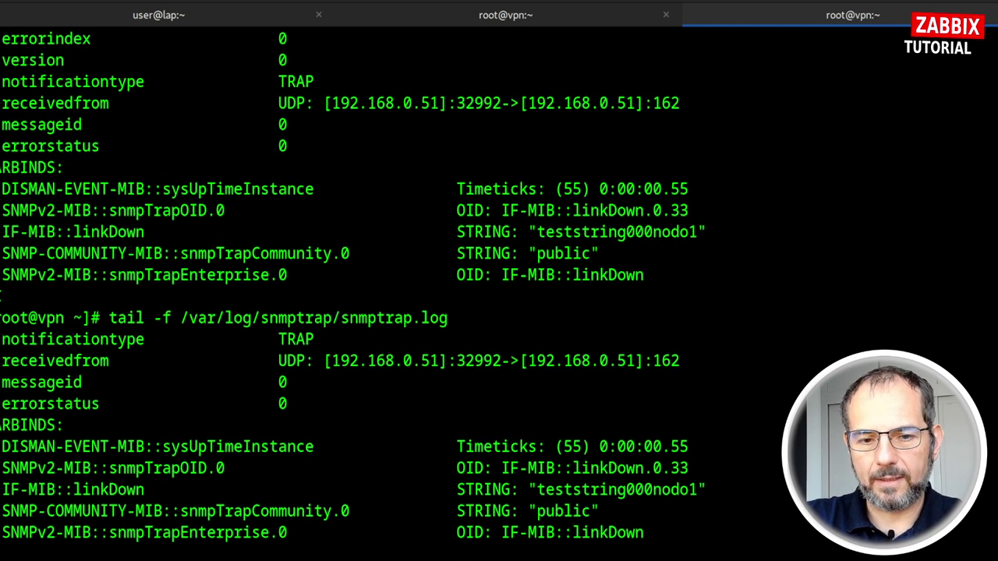
left_click_drag(1, 333, 711, 533)
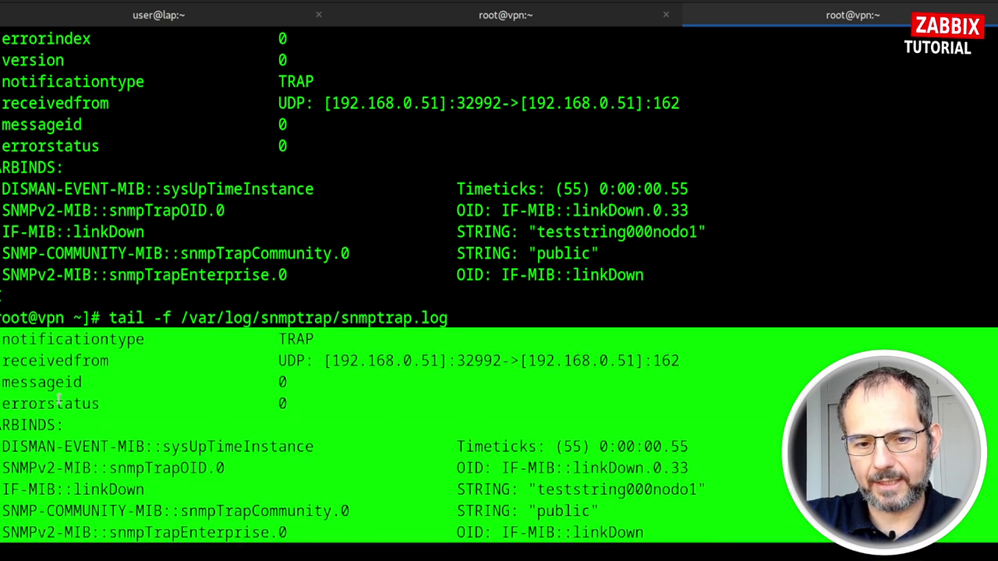
- Stop following the log and strip 'tail -f' from the recalled command
key("ctrl+c")
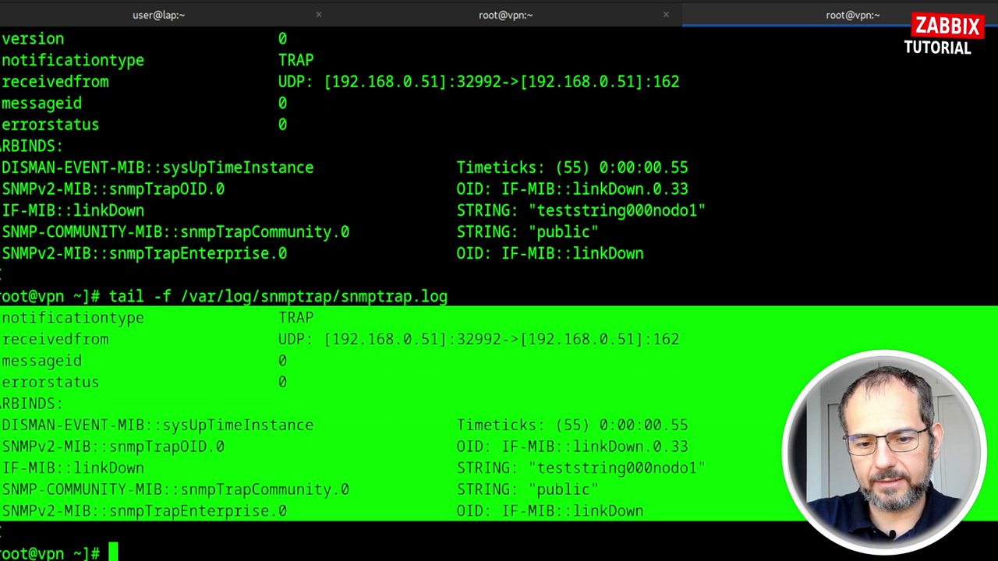
key("Up")
key("Home")
key("Delete")
key("Delete")
key("Delete")
key("Delete")
key("Delete")
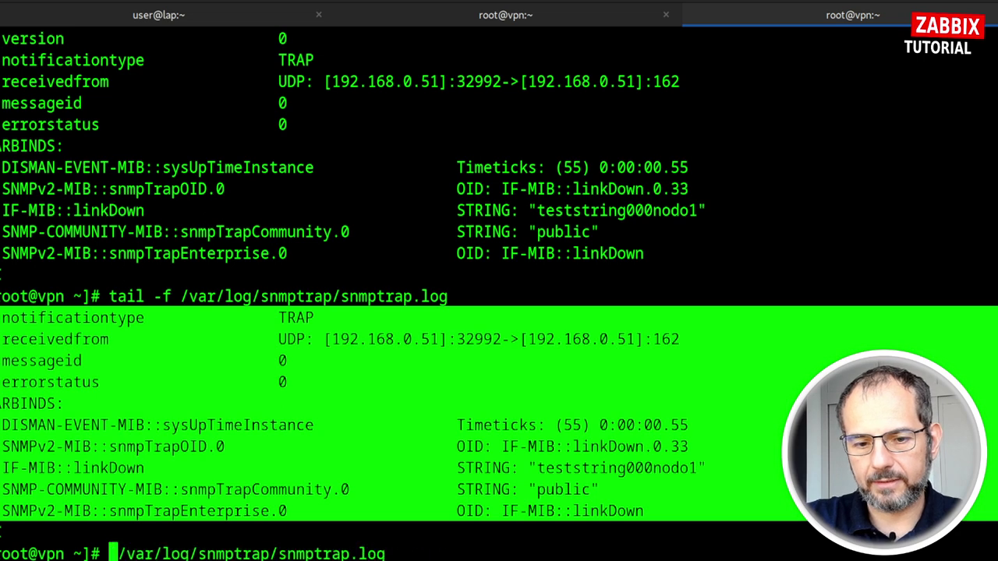
- View snmptrap.log with less, check the 2023/02/07 IF-MIB::linkDown trap at the end, then quit
type("less")
key("Return")
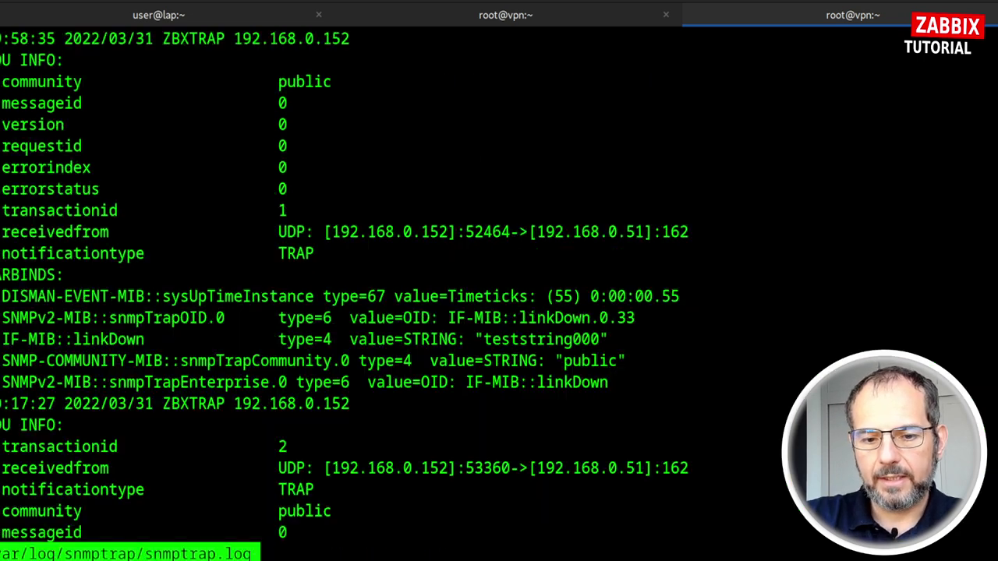
key("G")
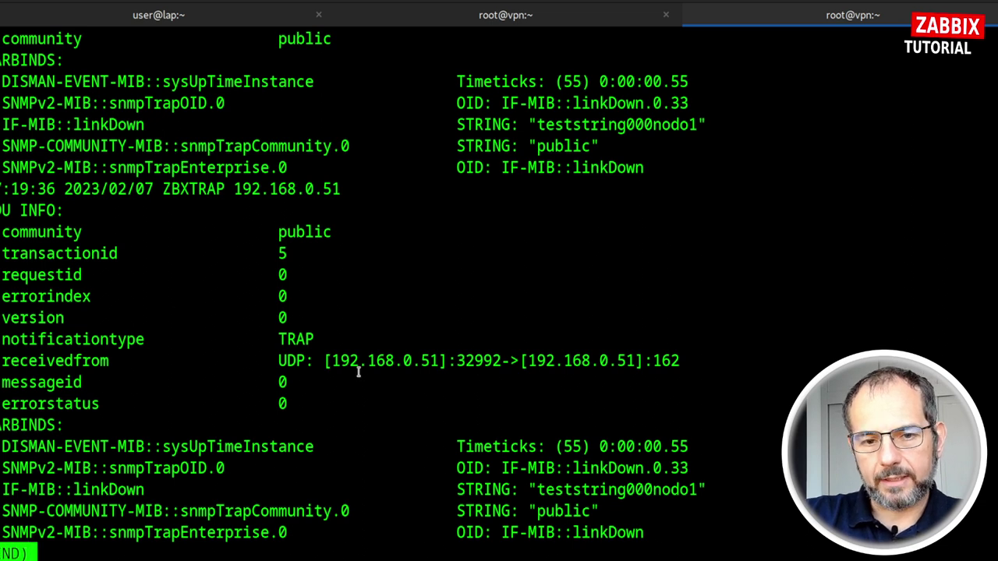
mouse_move(234, 188)
left_mouse_down()
mouse_move(425, 411)
mouse_move(426, 532)
left_mouse_up()
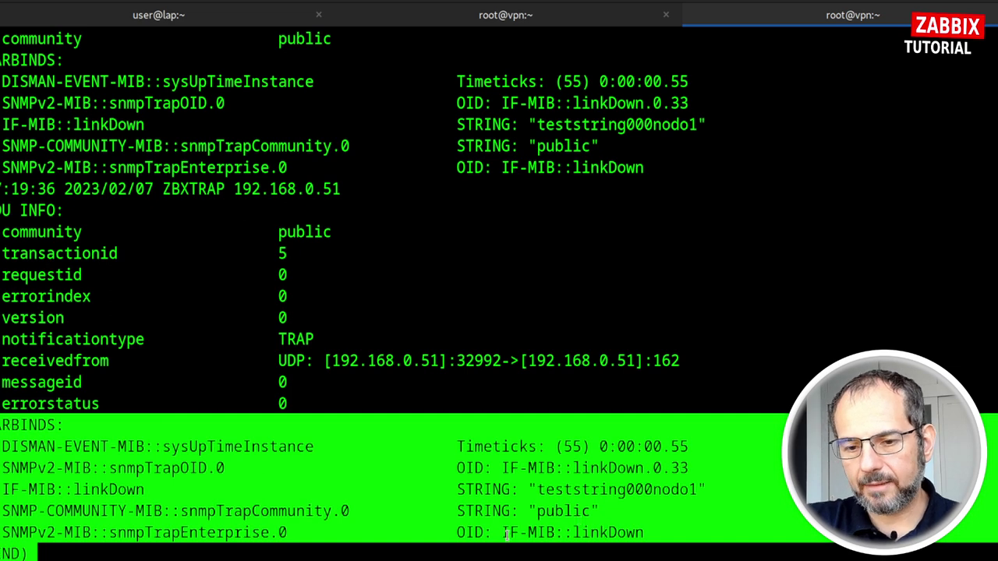
left_click_drag(503, 534, 643, 534)
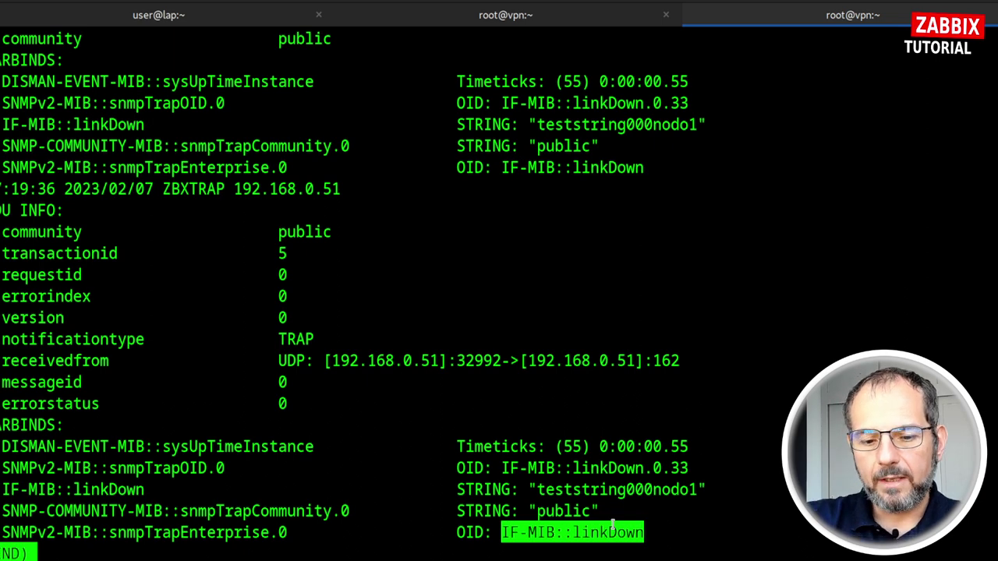
key("q")
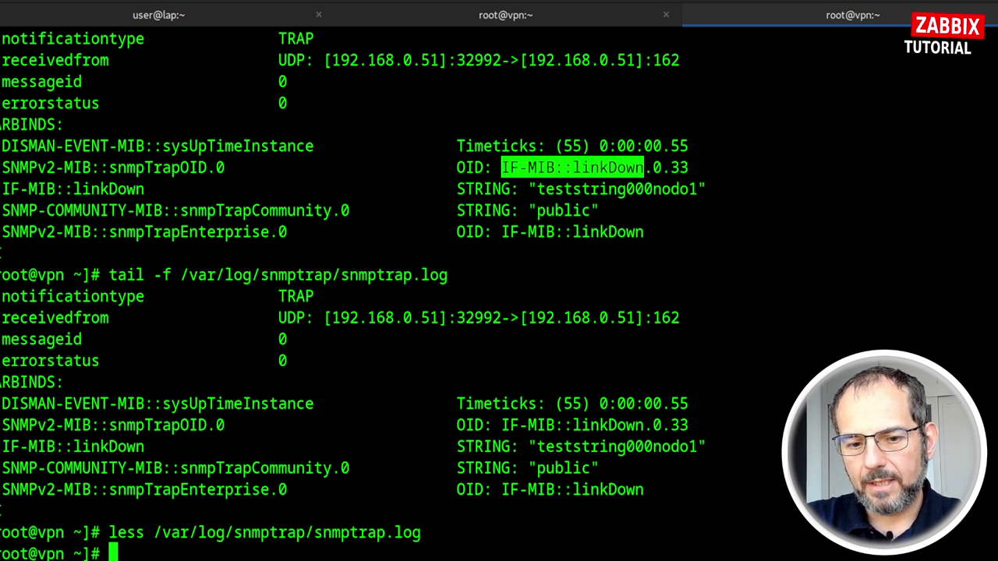
- Search this session's command history for earlier vi and trap commands
type("vi")
key("ctrl+c")
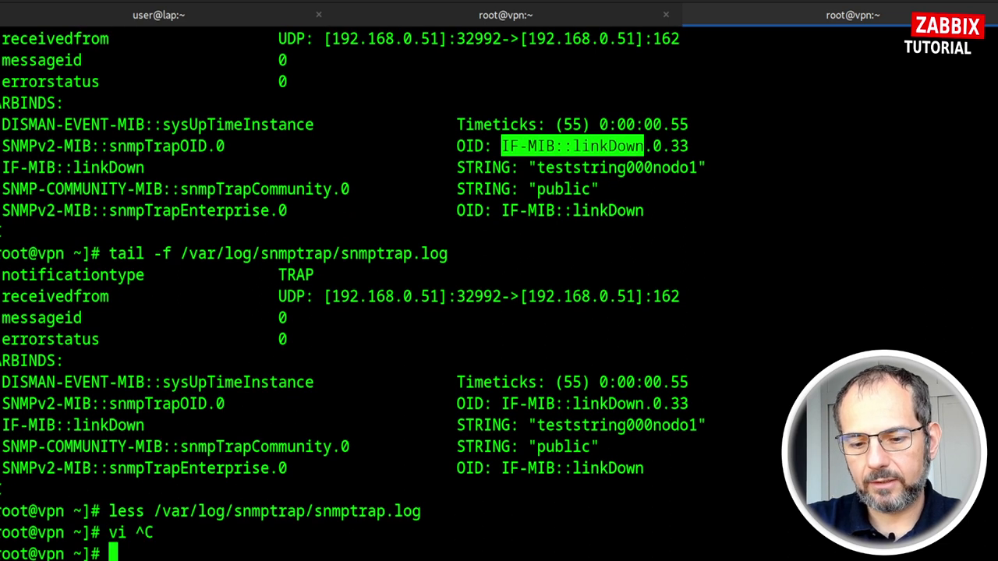
key("ctrl+r")
type("vi")
key("ctrl+r")
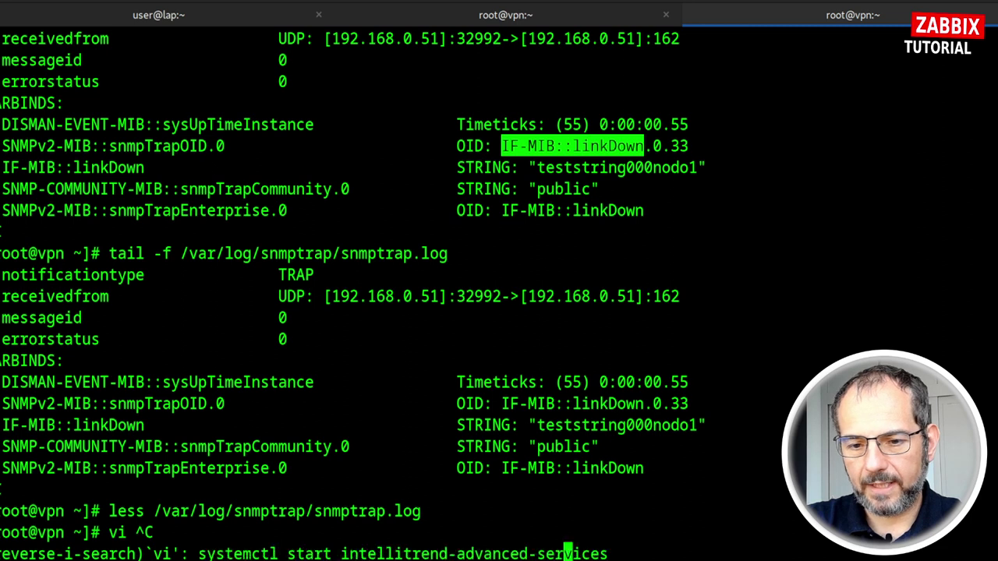
key("ctrl+r")
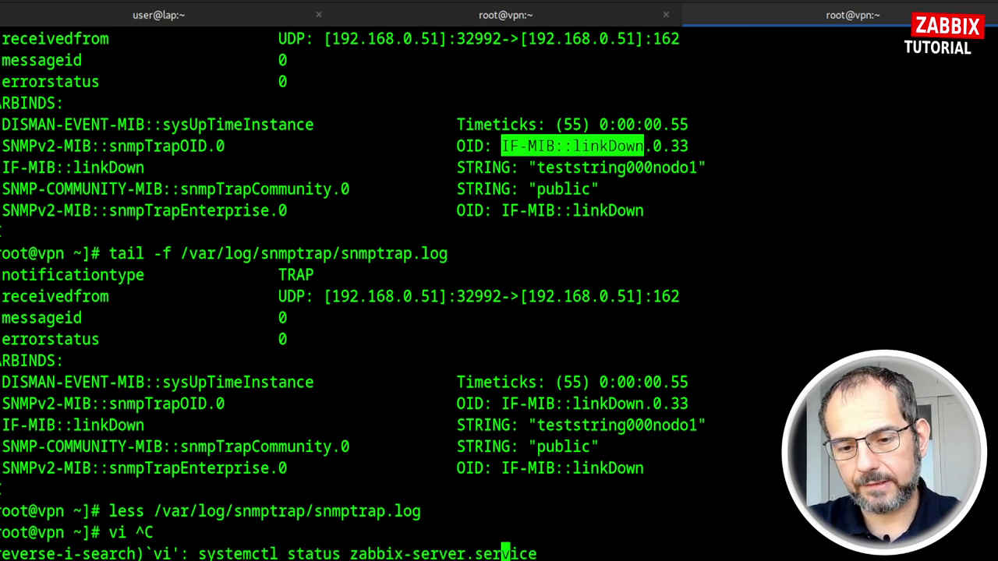
key("ctrl+r")
key("ctrl+r")
key("ctrl+r")
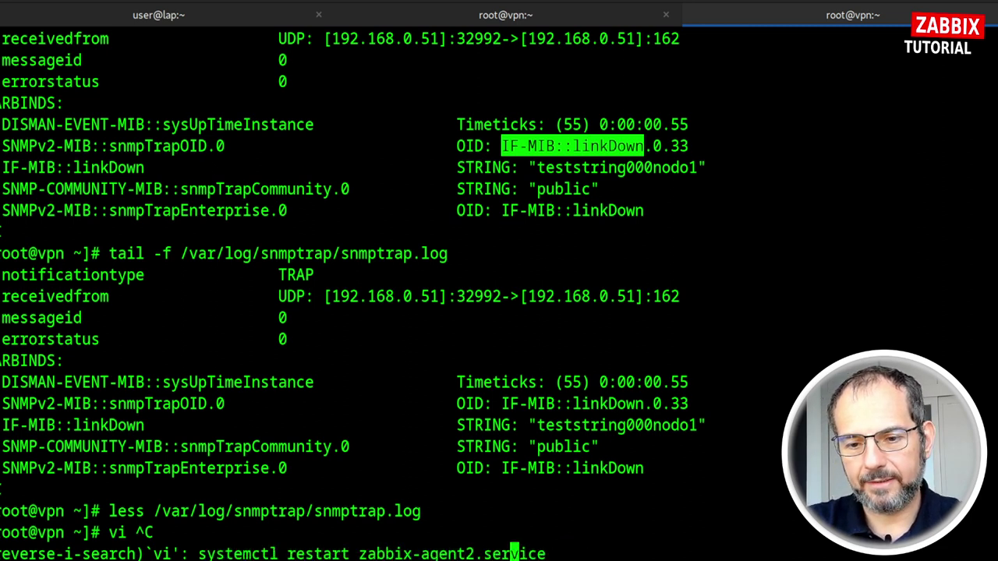
key("ctrl+s")
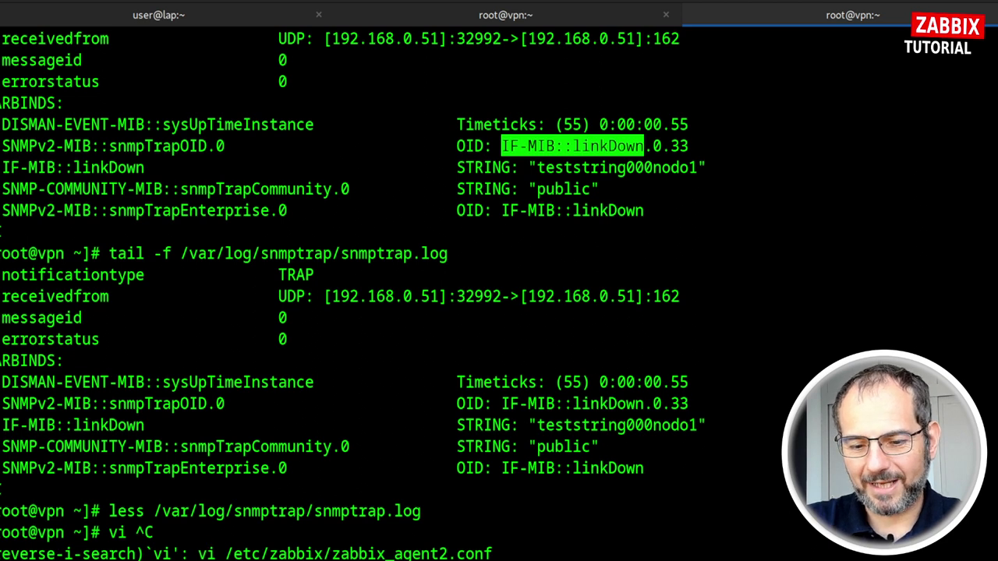
key("ctrl+c")
key("ctrl+r")
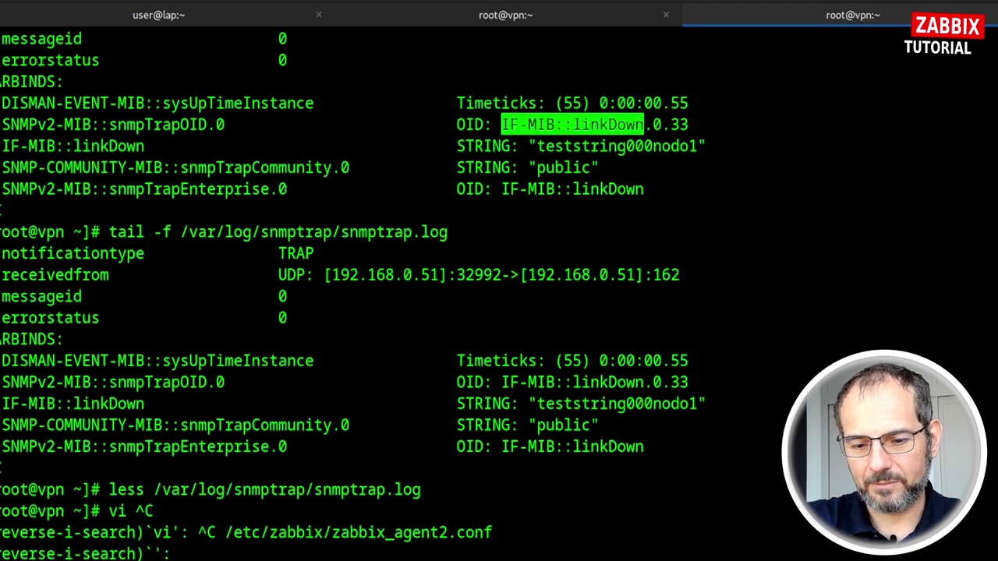
type("trap")
key("ctrl+r")
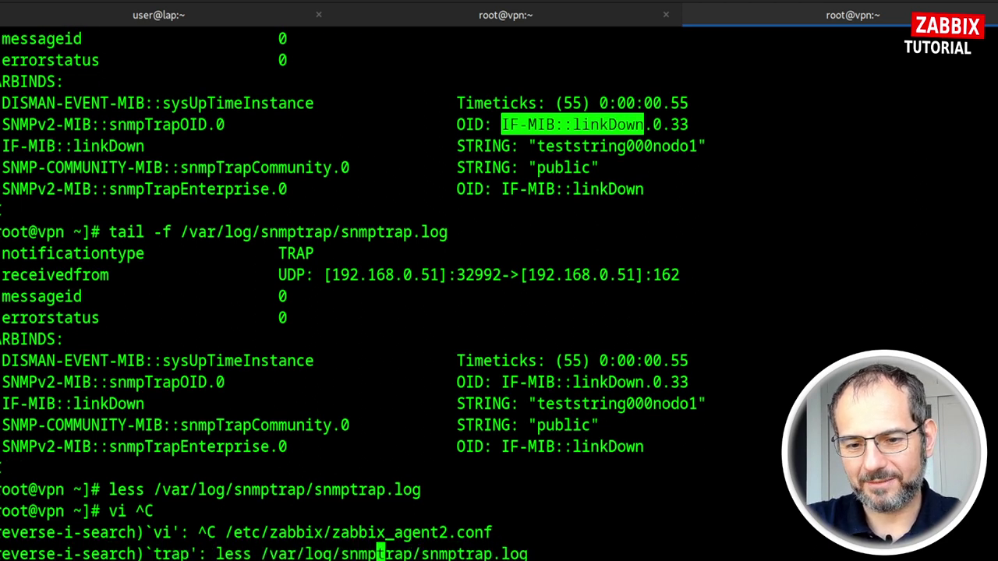
key("ctrl+r")
- In the other root@vpn session, recall and run vi /usr/local/bin/zabbix_trap_receiver.pl
left_click(491, 15)
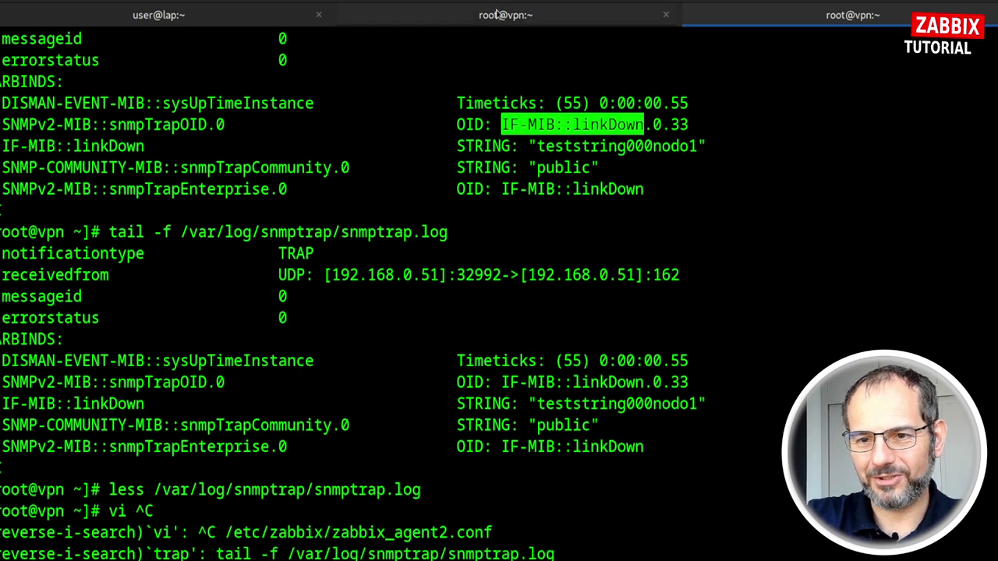
key("ctrl+r")
type("trap")
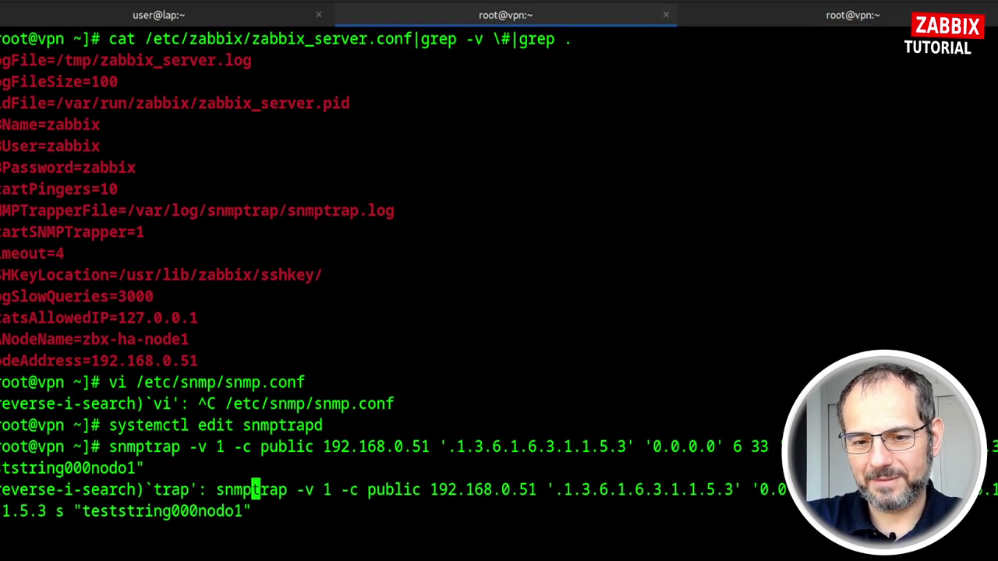
key("ctrl+r")
key("ctrl+r")
key("ctrl+r")
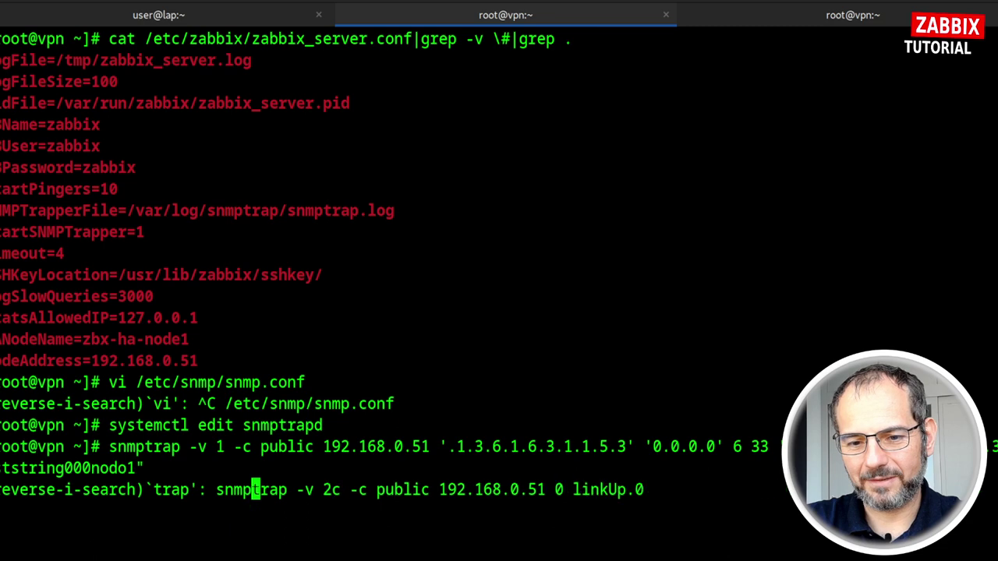
key("ctrl+r")
key("ctrl+r")
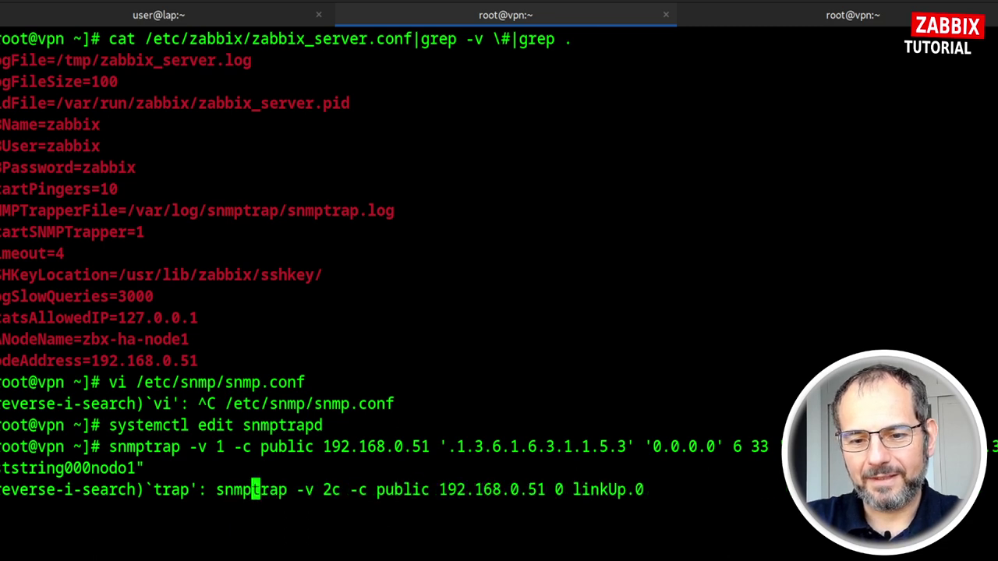
key("ctrl+r")
key("ctrl+r")
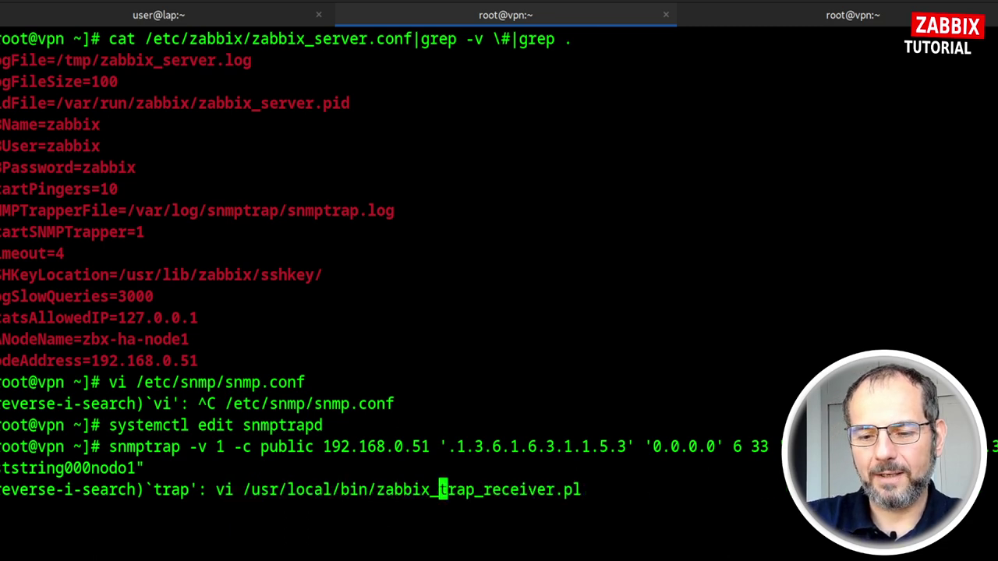
key("Return")
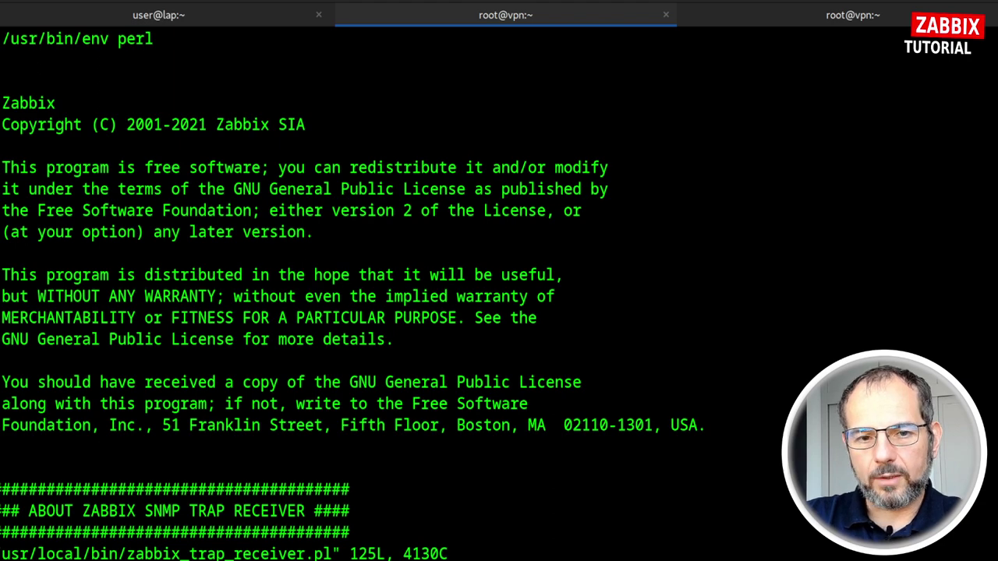
- Confirm SNMPTrapperFile is /var/log/snmptrap/snmptrap.log in the script, then quit vi with :q
scroll(389, 285, "down", 4)
scroll(389, 284, "down", 1)
scroll(389, 285, "down", 2)
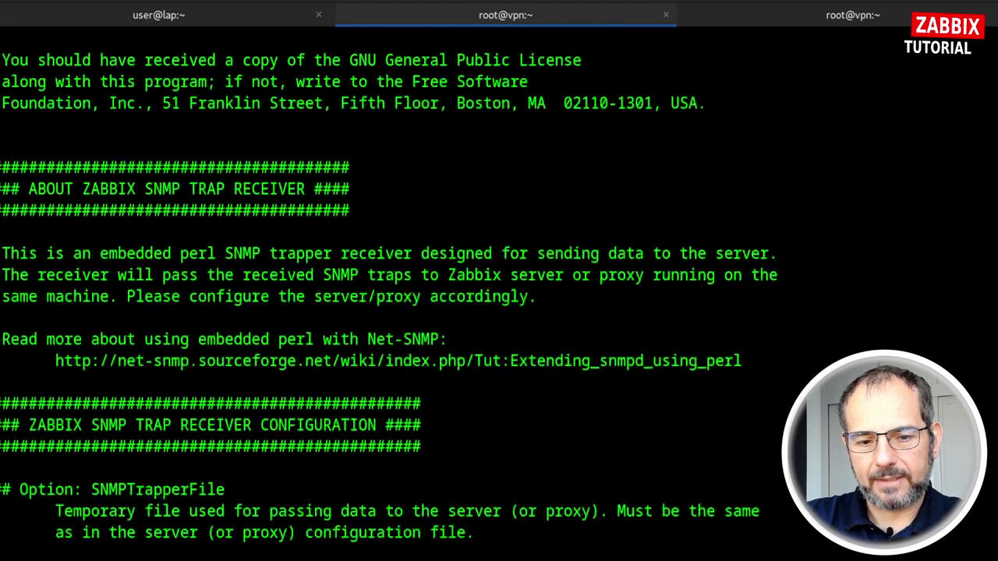
scroll(389, 284, "down", 2)
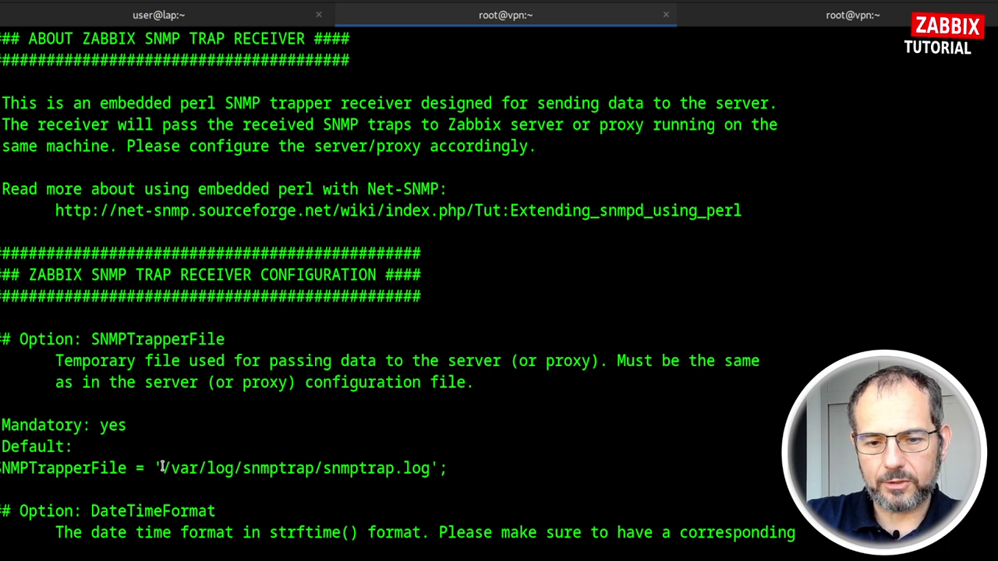
left_click_drag(161, 468, 428, 468)
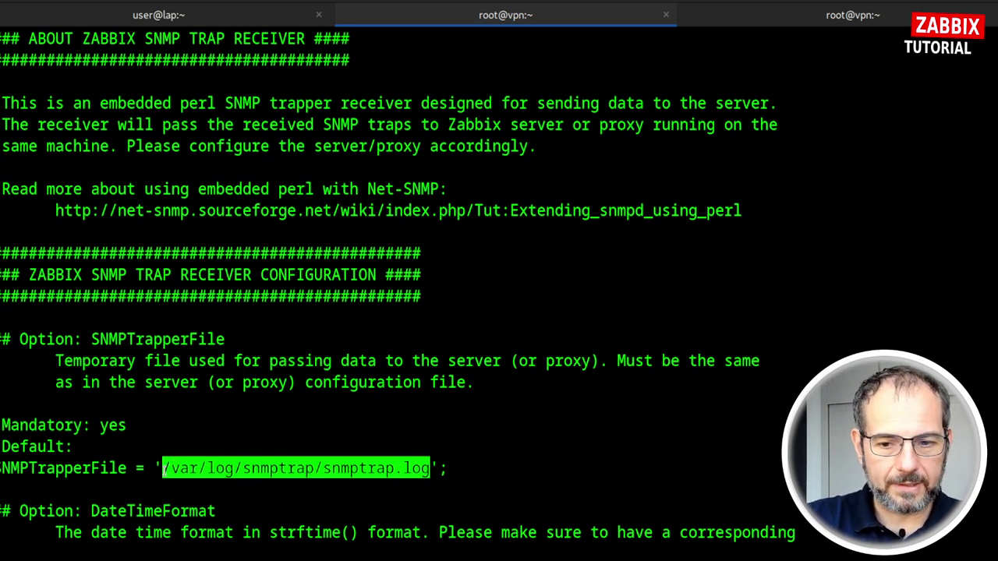
double_click(18, 467)
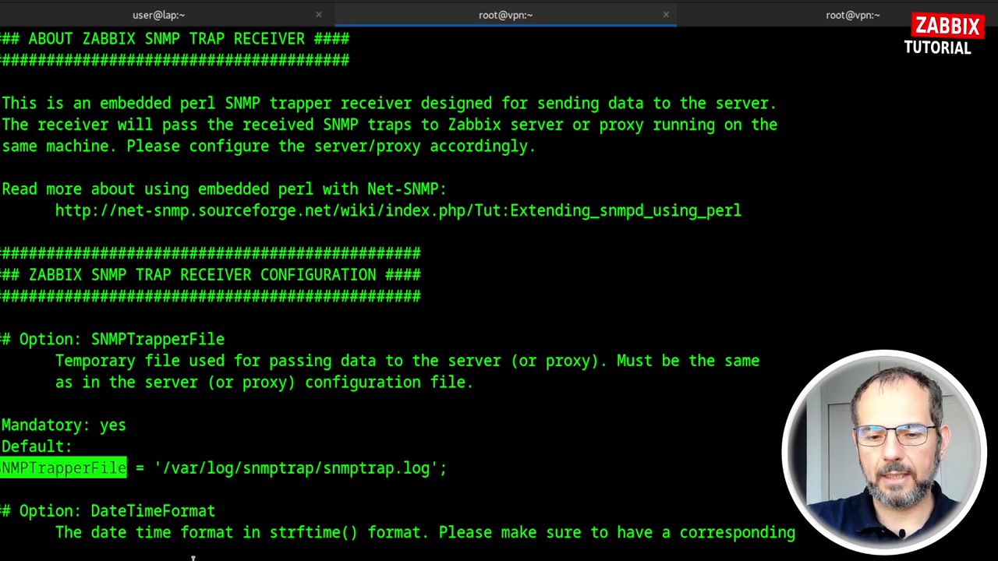
left_click_drag(162, 468, 430, 468)
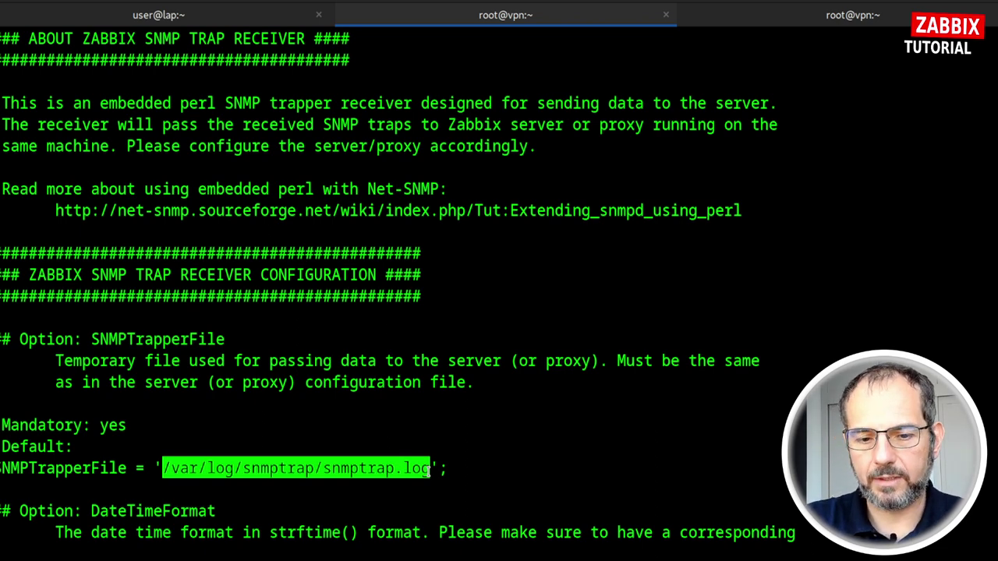
type(":q")
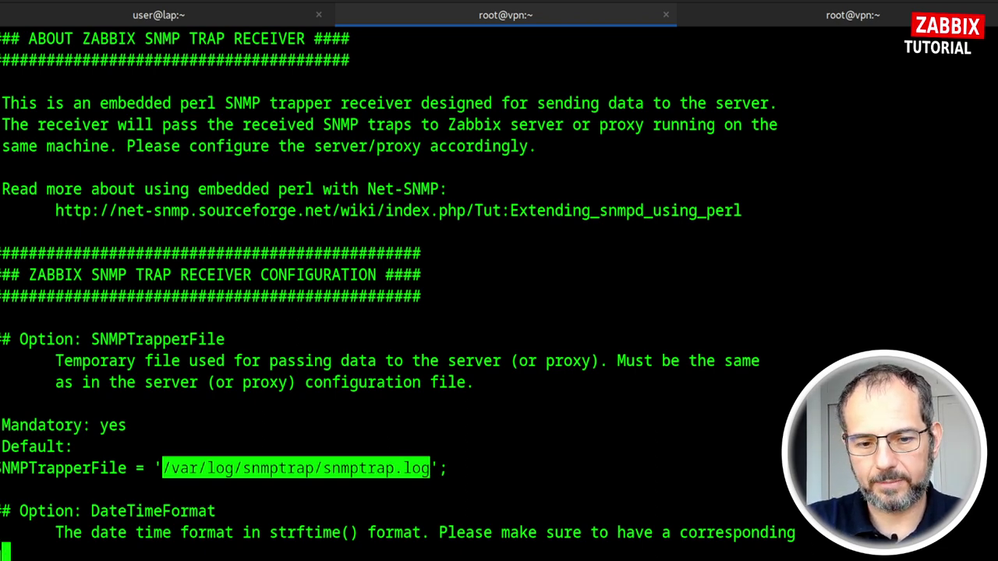
key("Return")
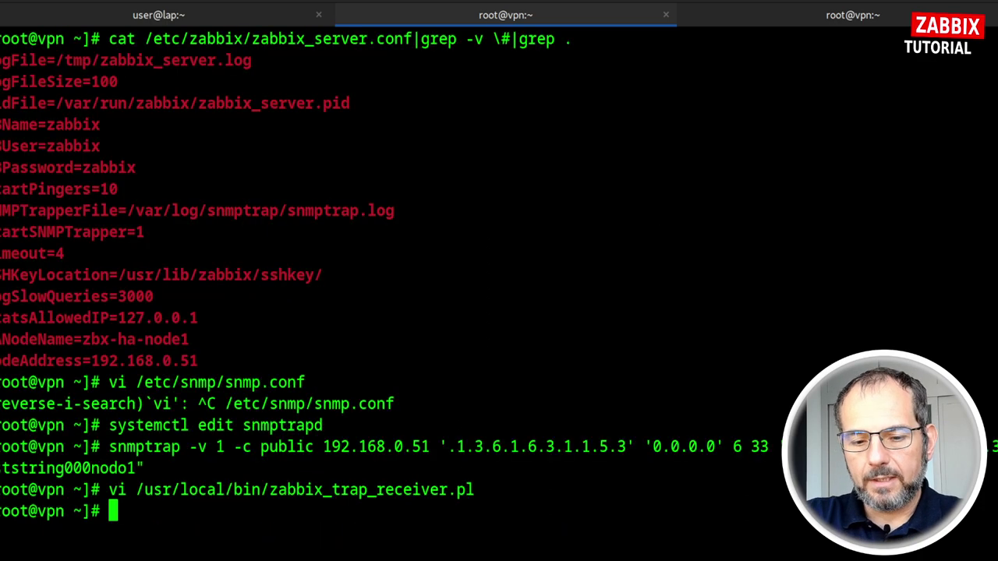
- Go from the terminal to the Zabbix Triggers page for HostTrap in the browser
key("alt+Tab")
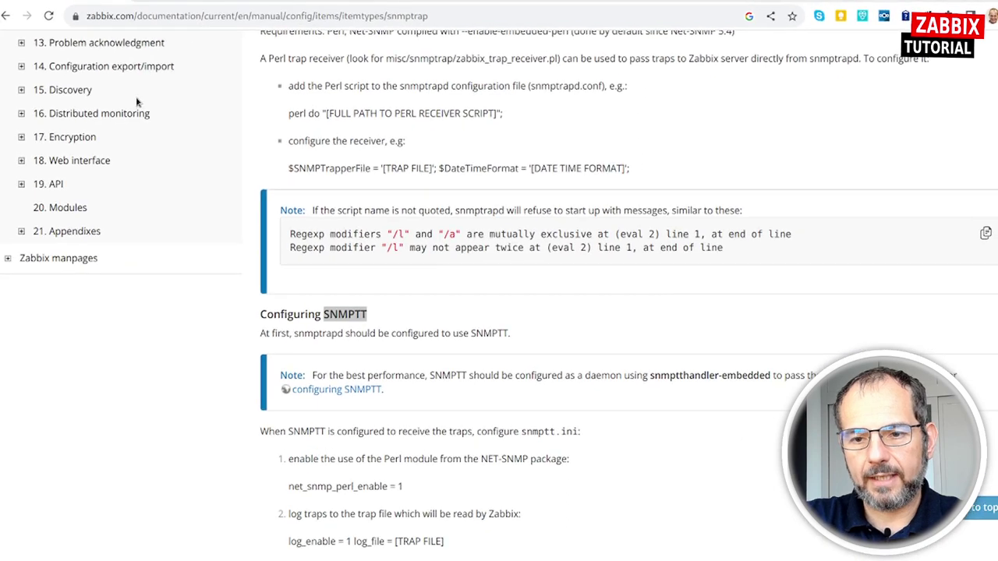
left_click(212, 4)
key("ctrl+Tab")
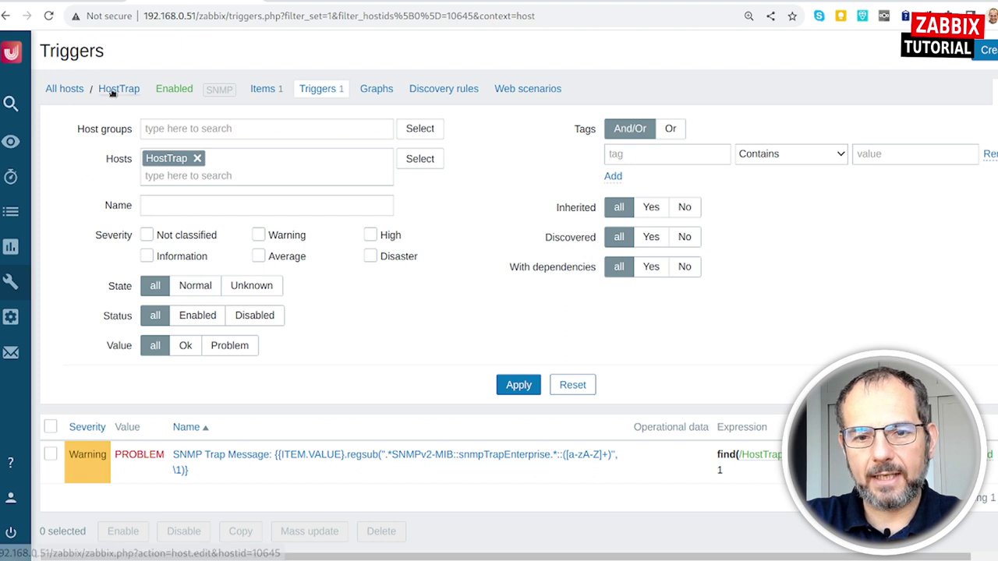
- Review HostTrap's SNMPv2 interface at 192.168.0.51 port 161, then close the host dialog
left_click(117, 91)
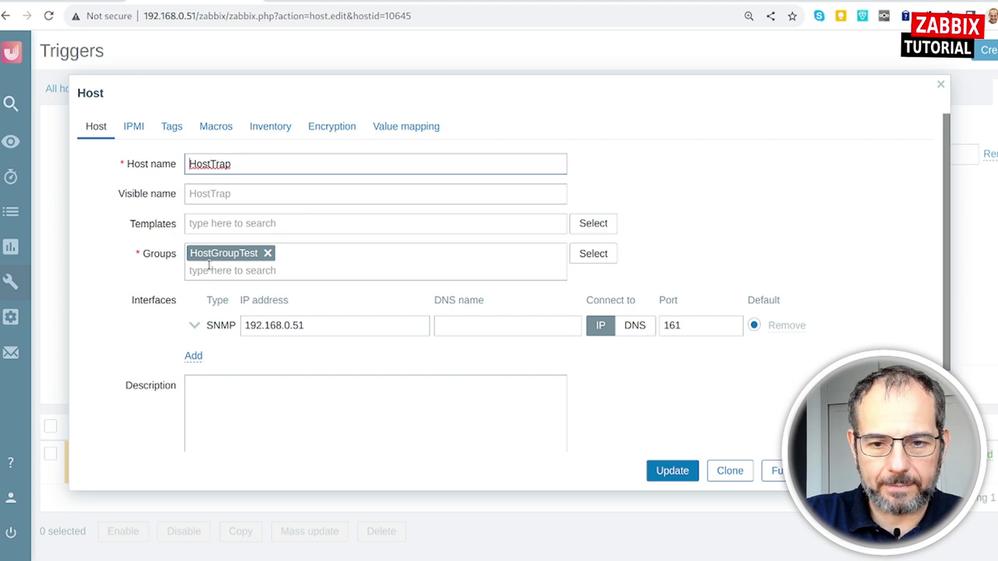
left_click(194, 358)
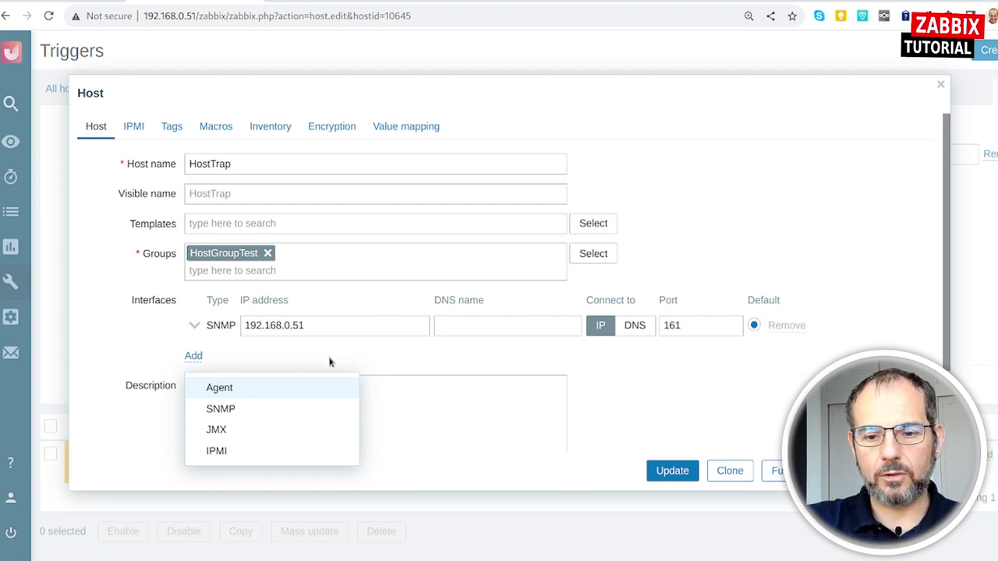
left_click(356, 329)
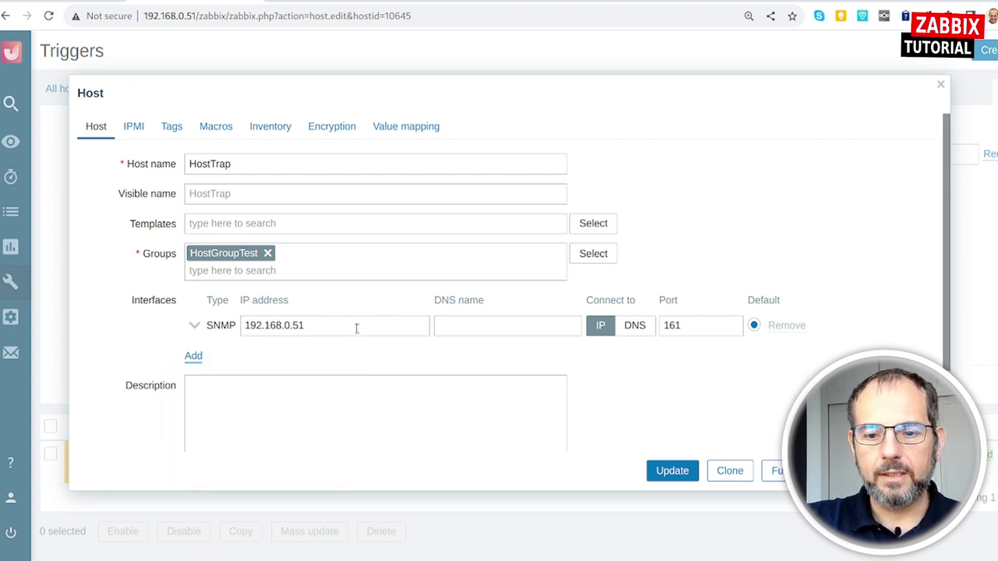
left_click(356, 328)
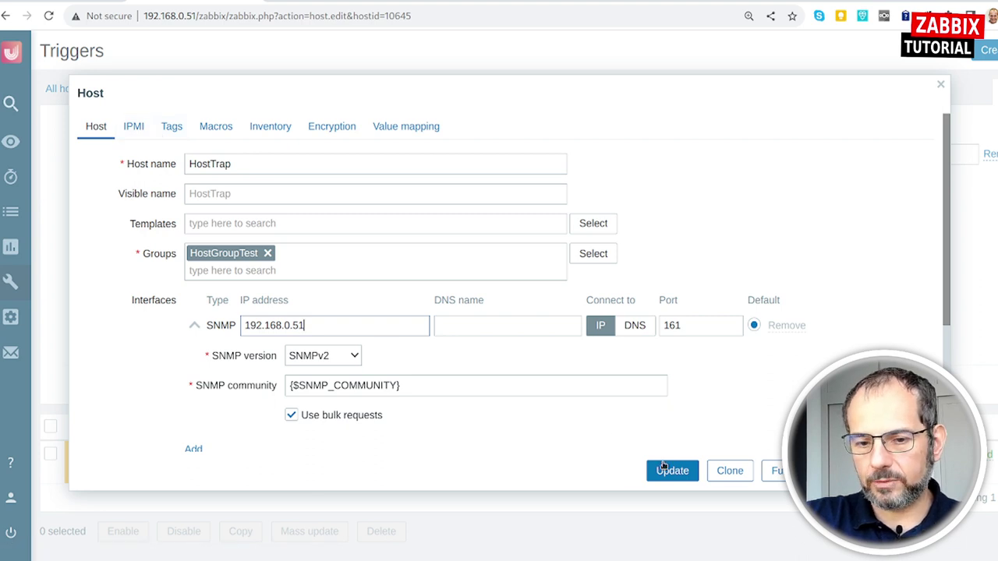
key("Escape")
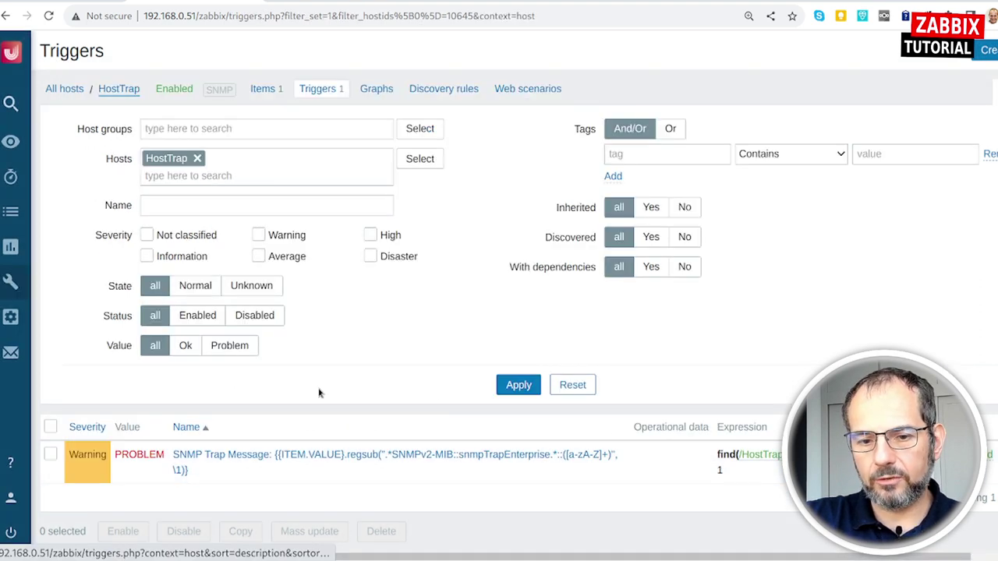
- Open HostTrap's 'SNMP Trap' item and inspect its name and key snmptrap[{HOST.IP}]
left_click(262, 90)
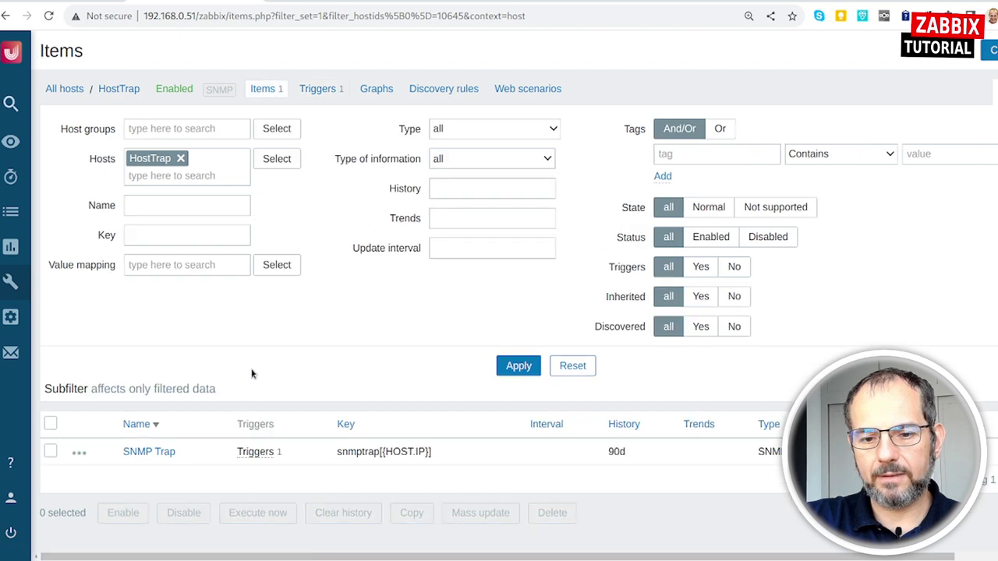
left_click(149, 451)
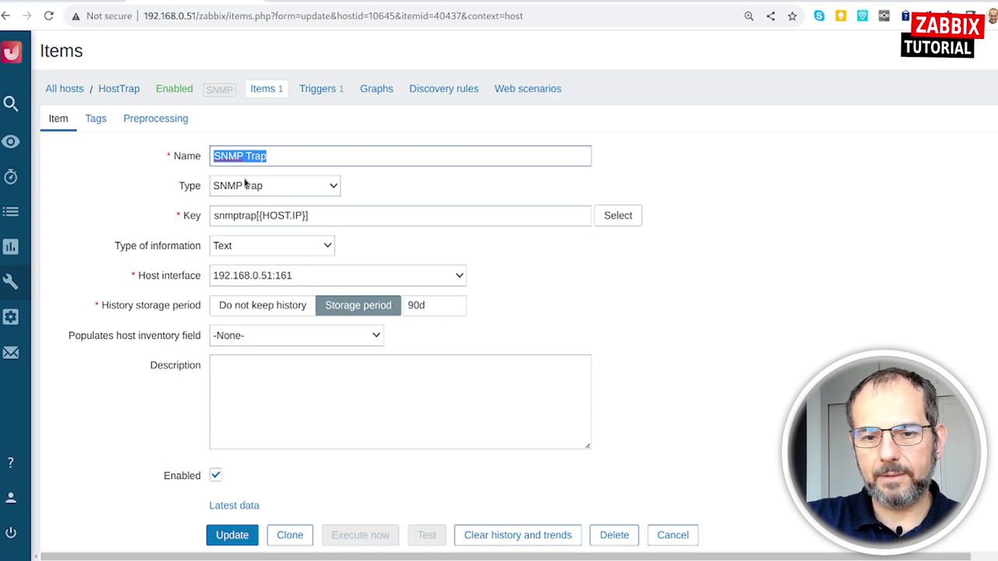
left_click(298, 157)
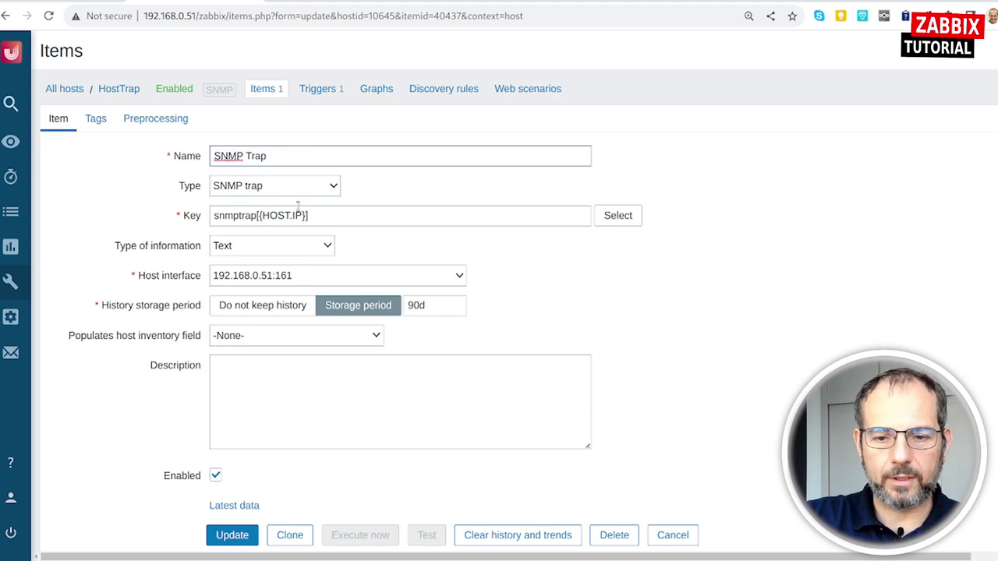
left_click(214, 216)
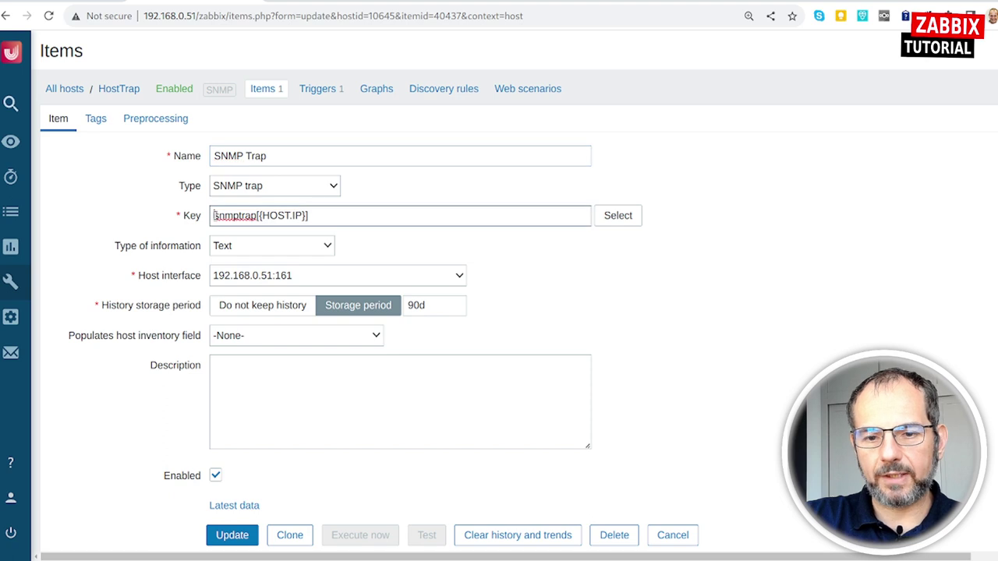
double_click(215, 216)
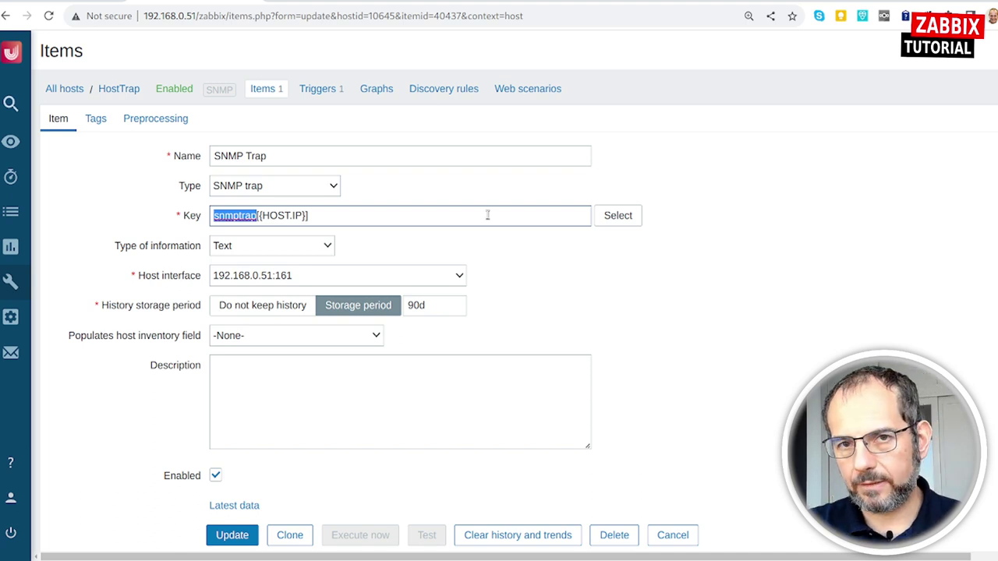
left_click(411, 217)
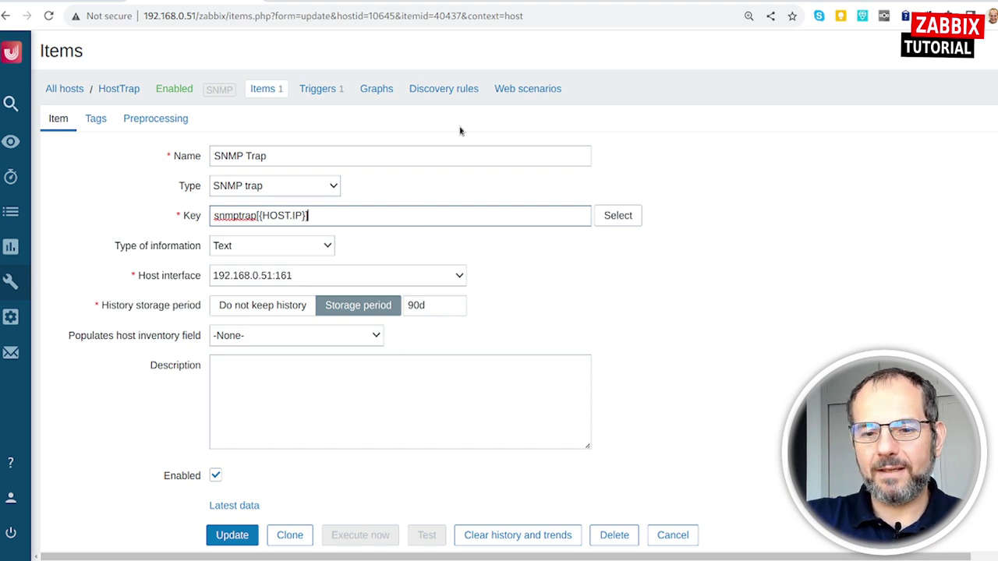
left_click_drag(258, 219, 306, 217)
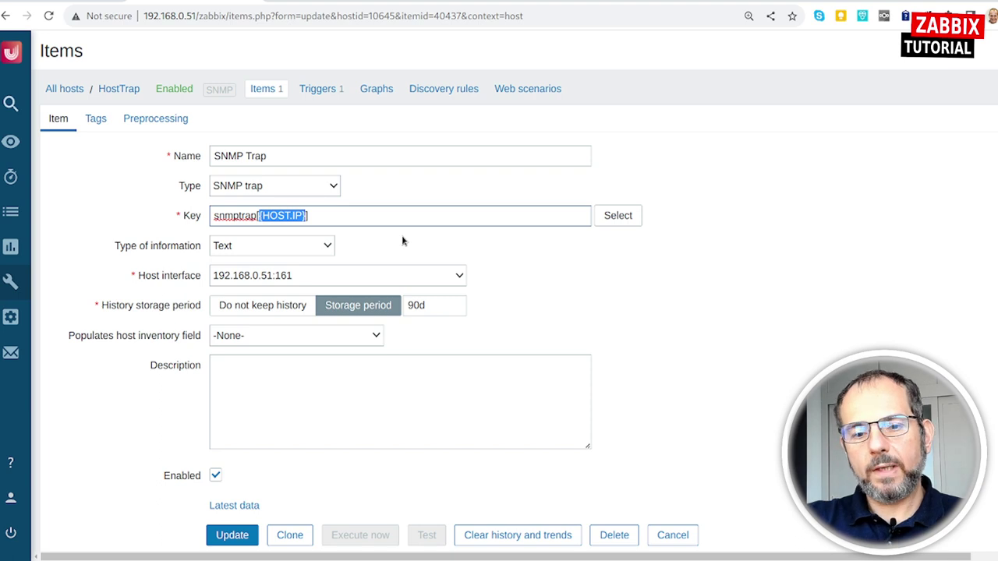
left_click(389, 216)
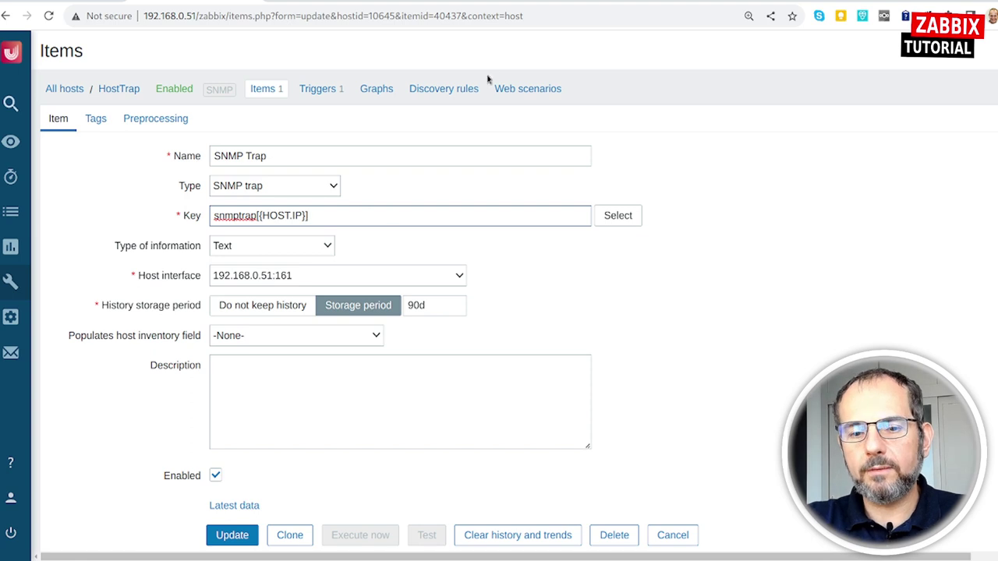
left_click_drag(258, 216, 308, 216)
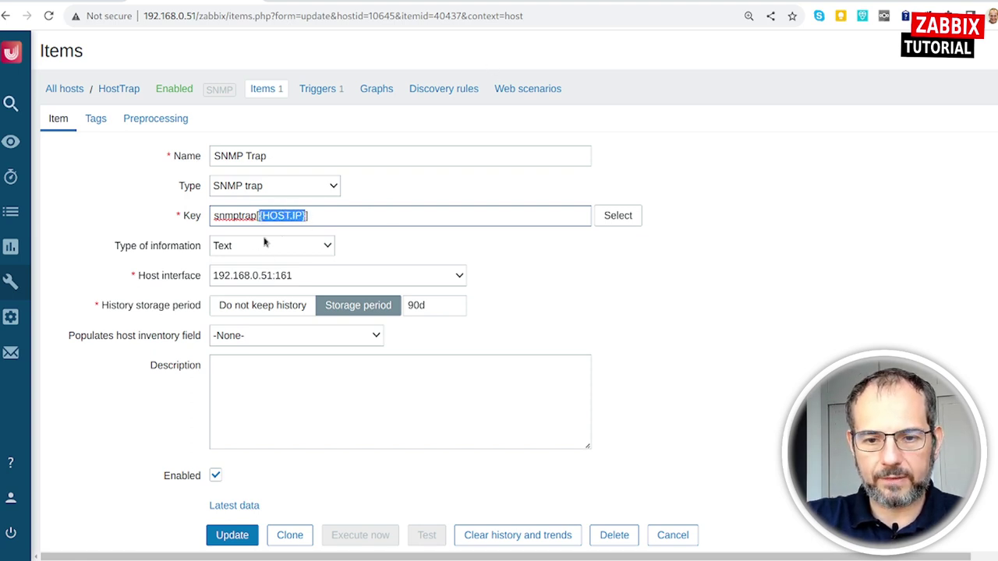
left_click(366, 216)
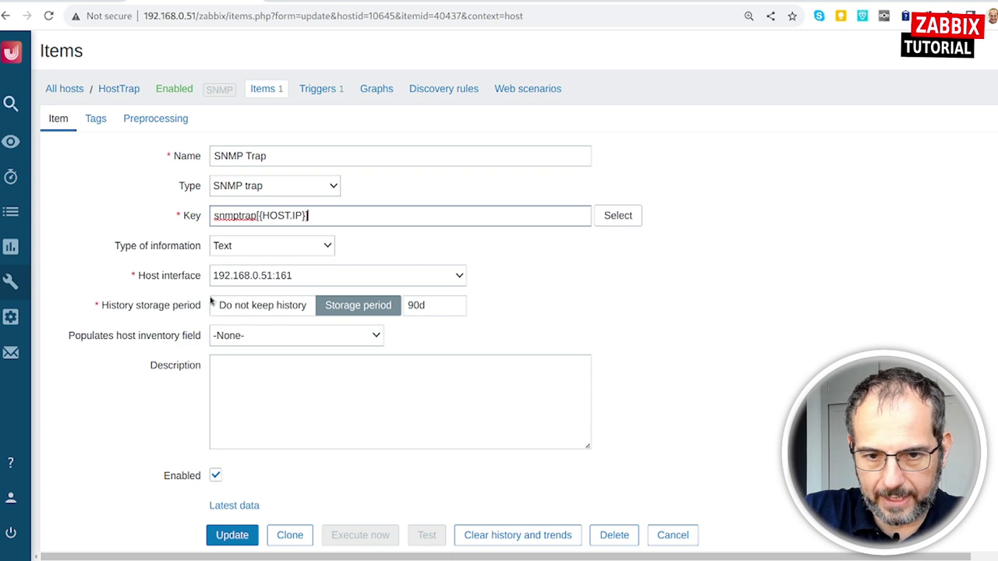
left_click(243, 282)
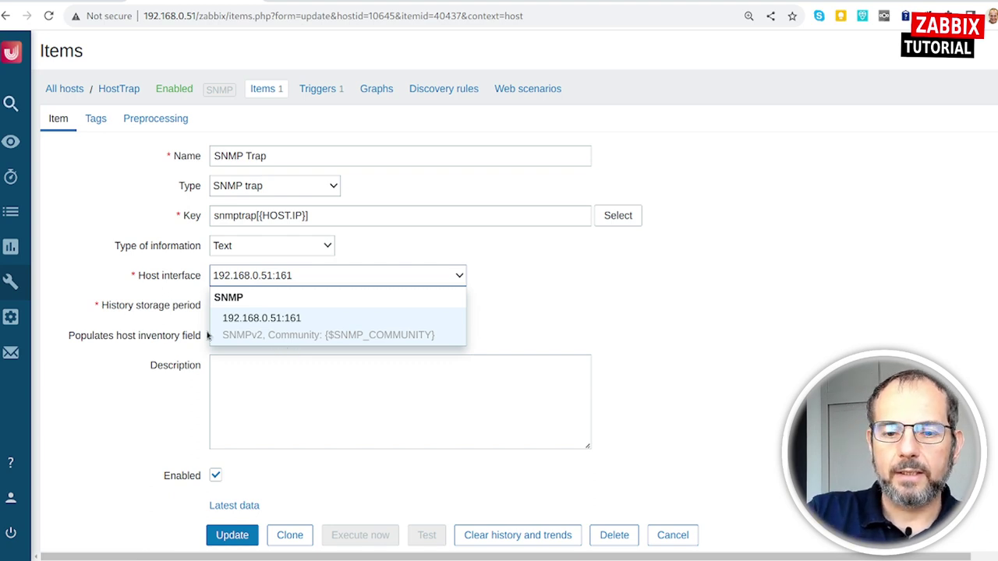
left_click(131, 306)
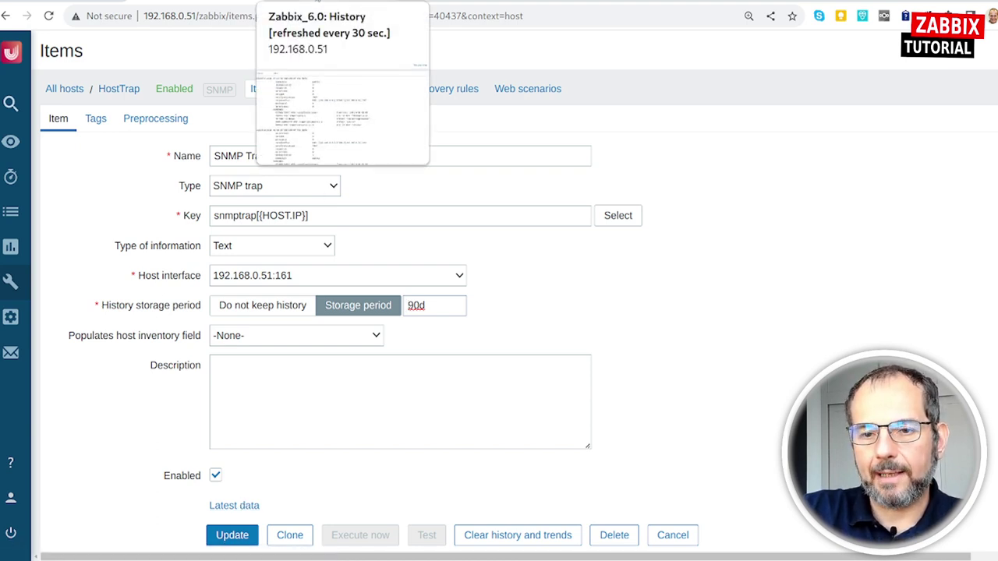
- Open Latest data for HostTrap and inspect the SNMP Trap history's first trap and VARBINDS
left_click(316, 2)
scroll(304, 342, "up", 3)
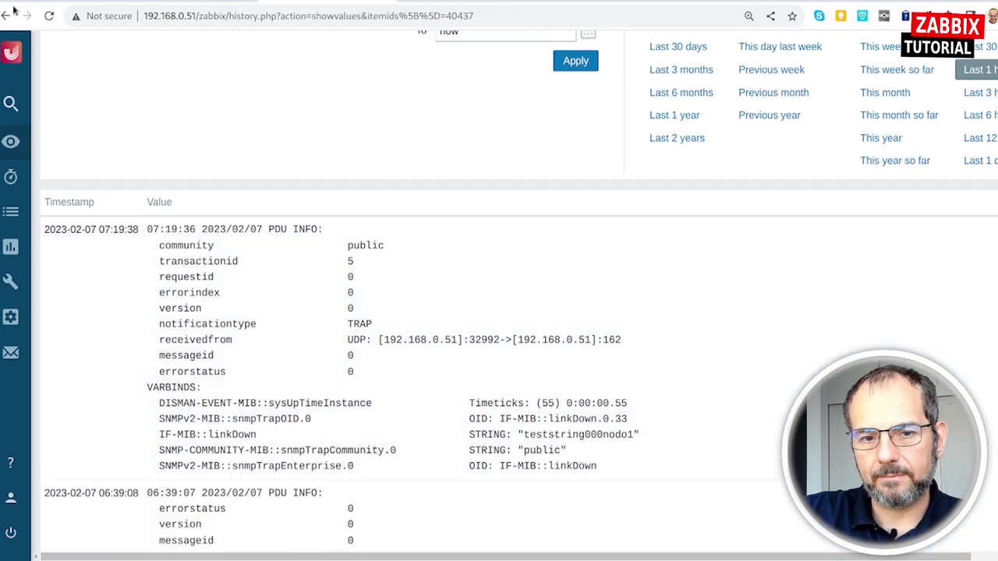
mouse_move(11, 142)
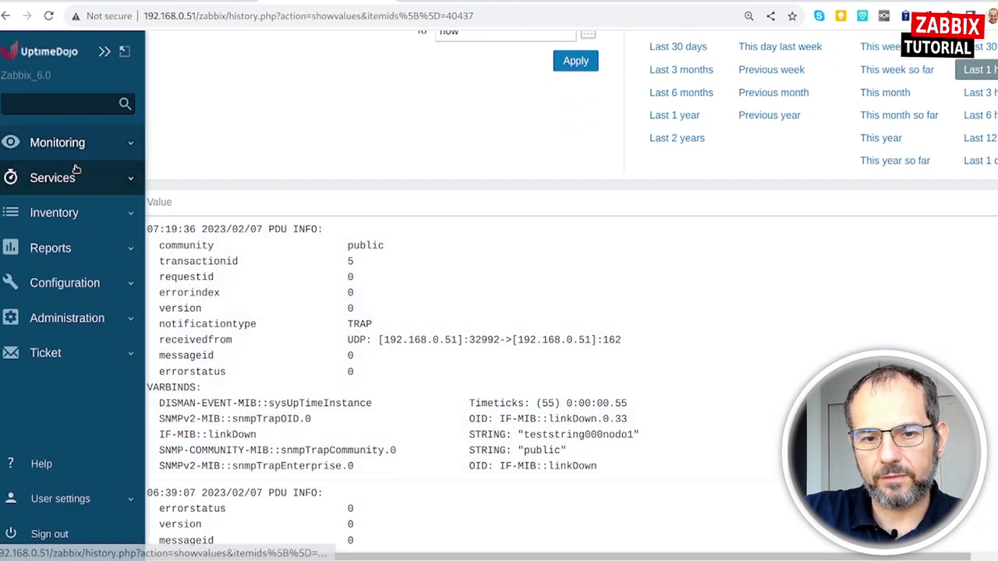
left_click(50, 191)
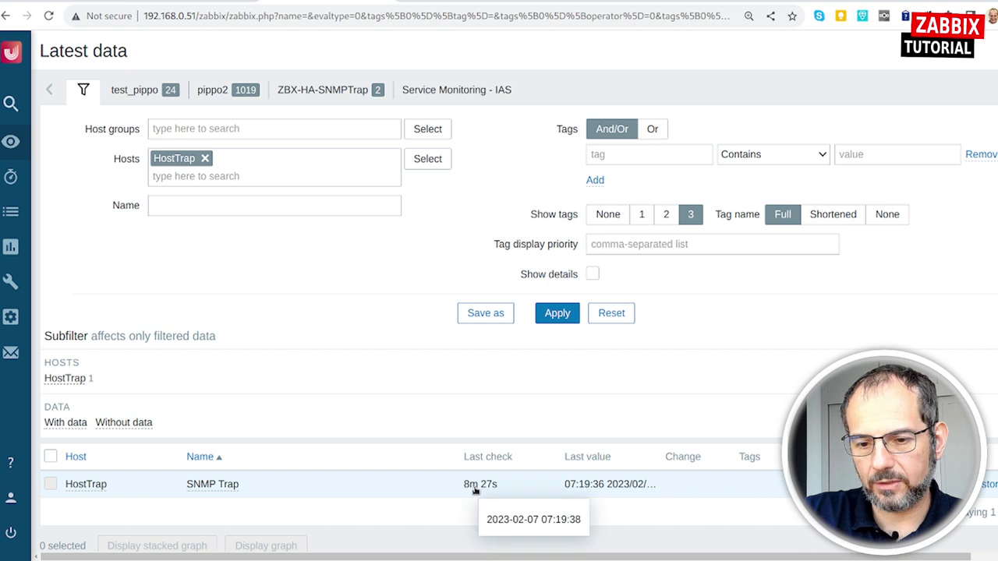
mouse_move(566, 486)
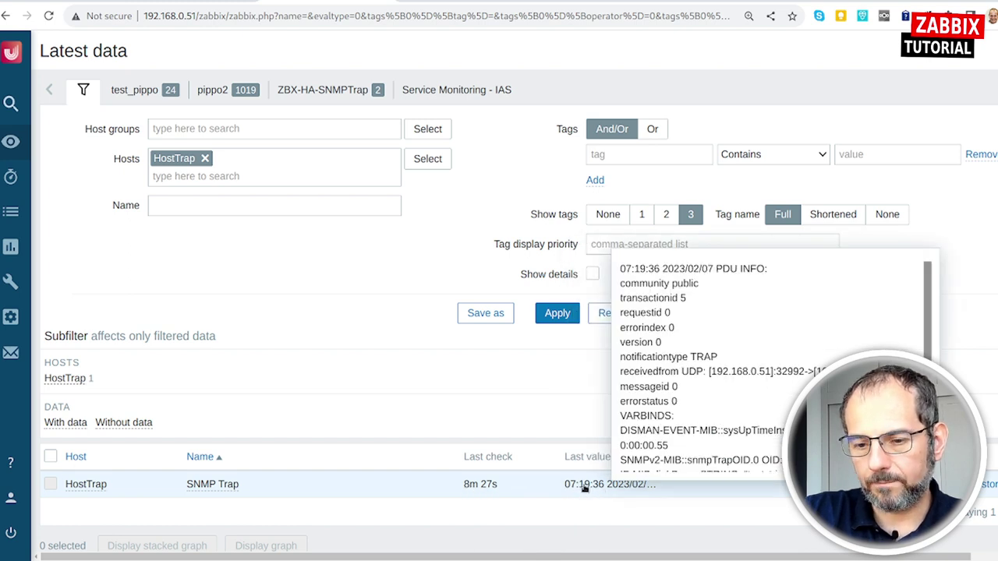
left_click(588, 486)
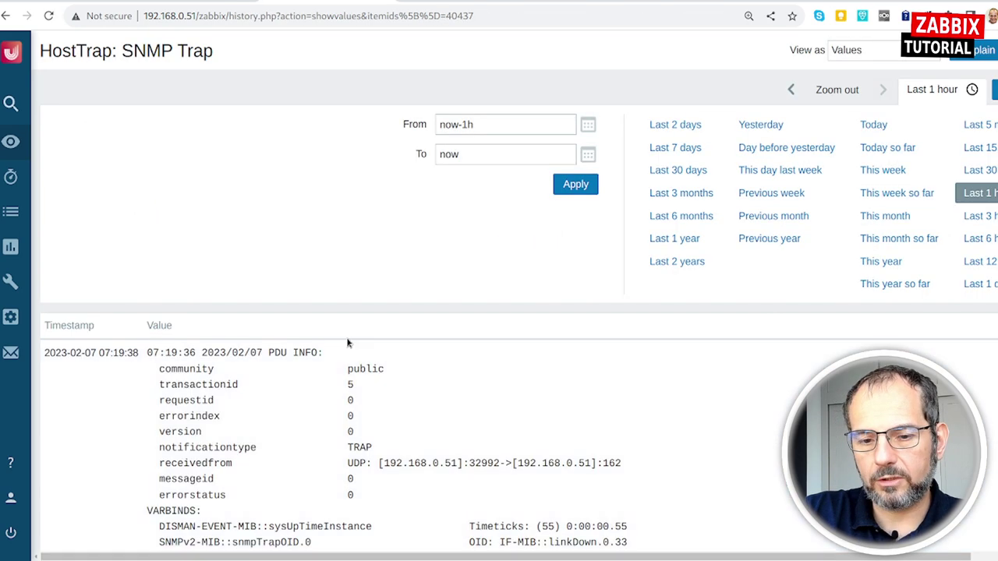
scroll(367, 351, "down", 3)
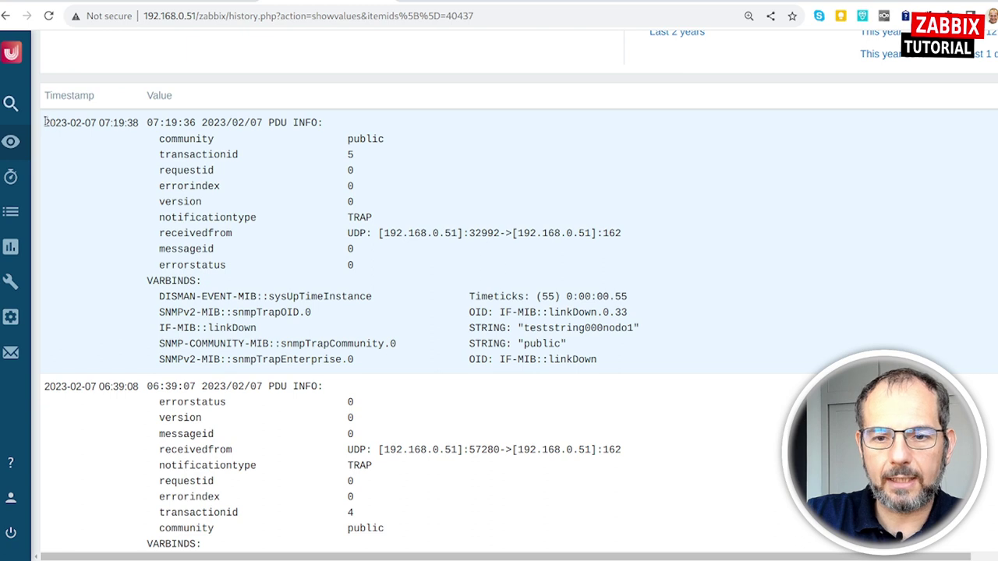
mouse_move(45, 123)
left_mouse_down()
mouse_move(626, 332)
mouse_move(631, 357)
left_mouse_up()
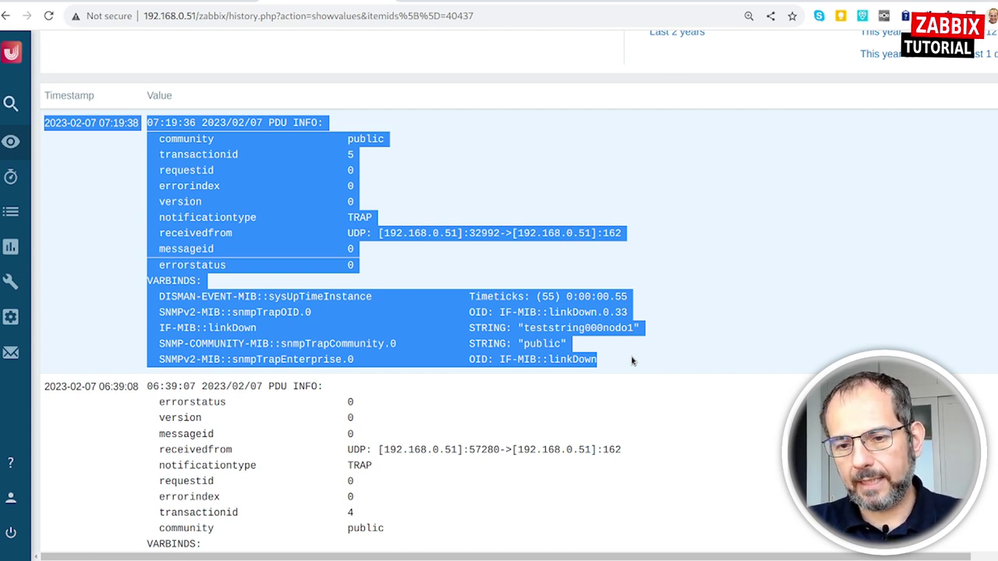
left_click(406, 313)
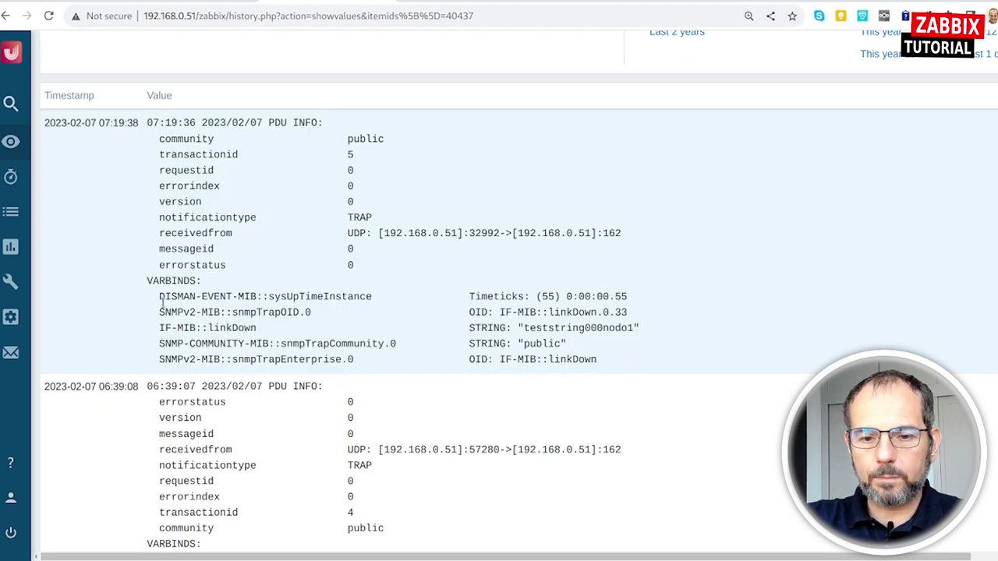
left_click_drag(157, 297, 590, 371)
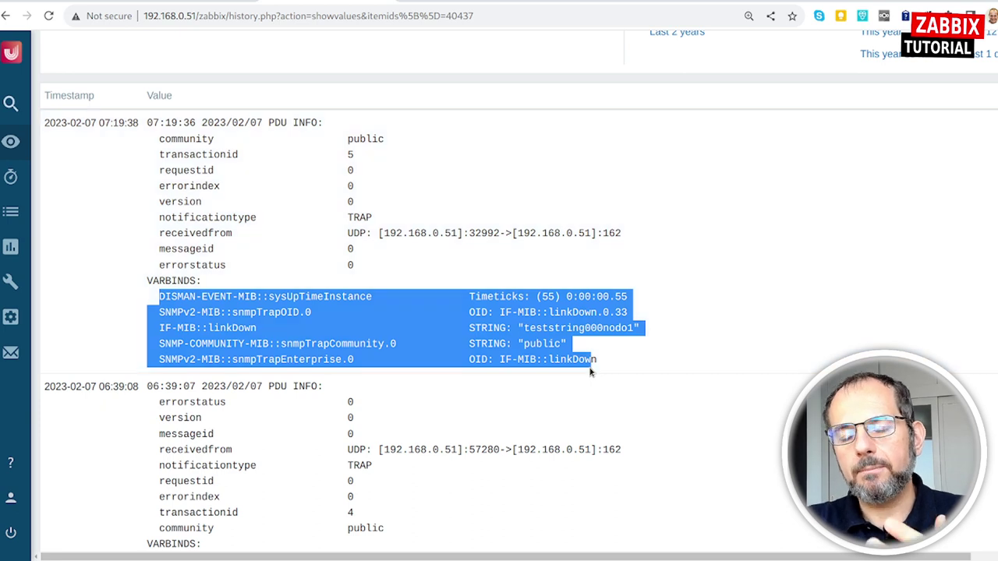
left_click(590, 372)
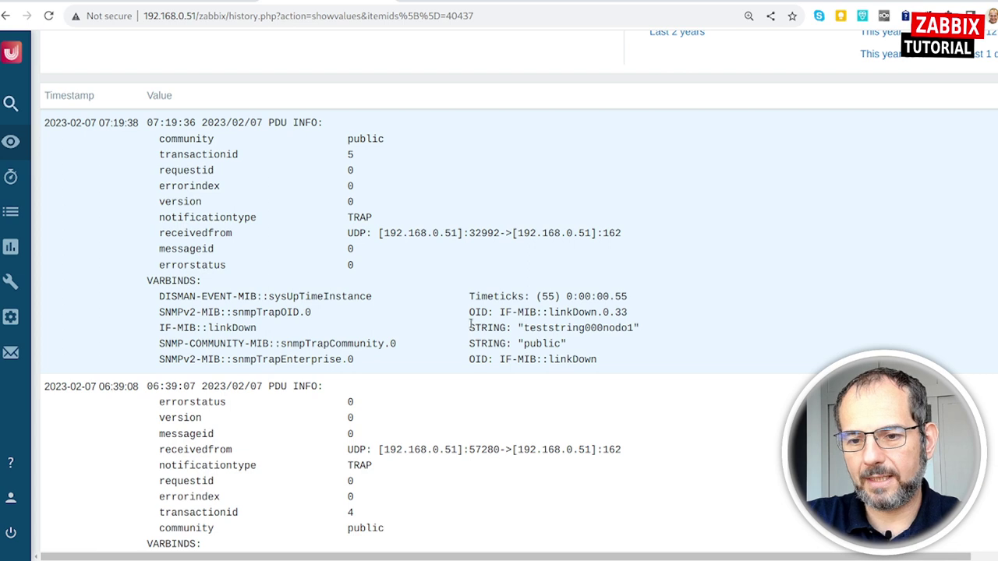
- Refresh the history to find the 07:29:13 'teststring000'test video' trap, then return to the item form
scroll(470, 322, "up", 3)
left_click(577, 136)
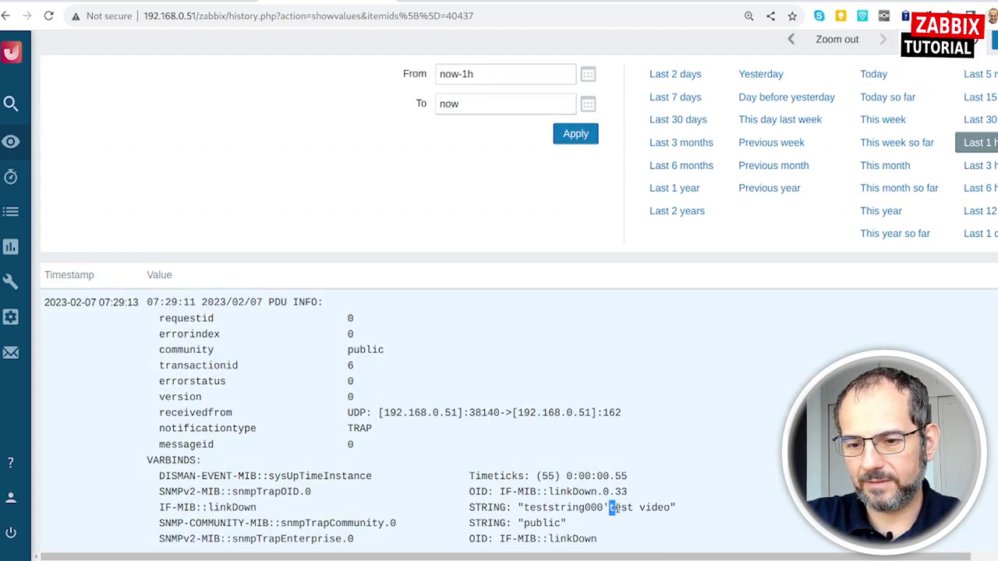
left_click_drag(609, 507, 676, 507)
mouse_move(100, 349)
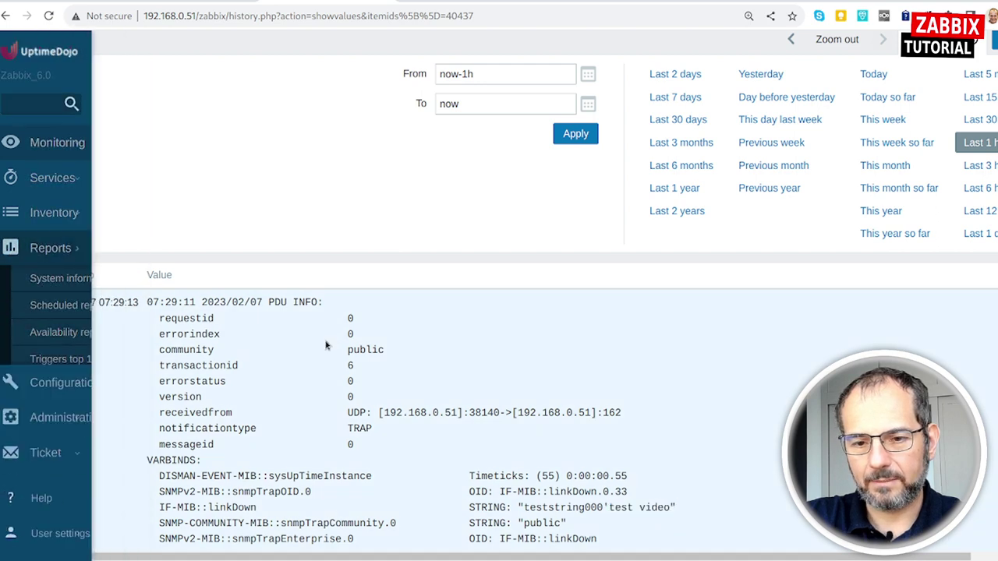
left_click_drag(99, 302, 154, 303)
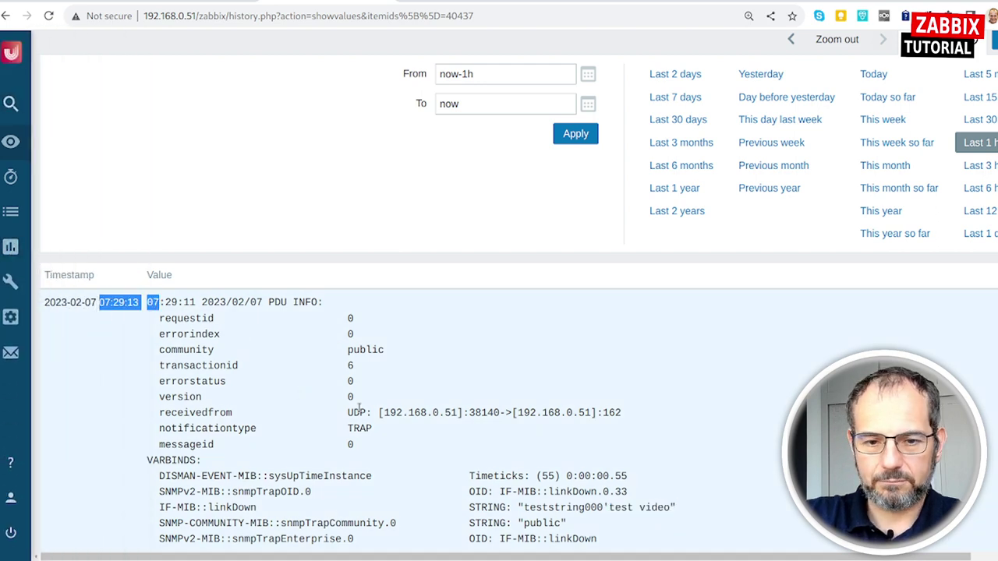
scroll(602, 413, "down", 2)
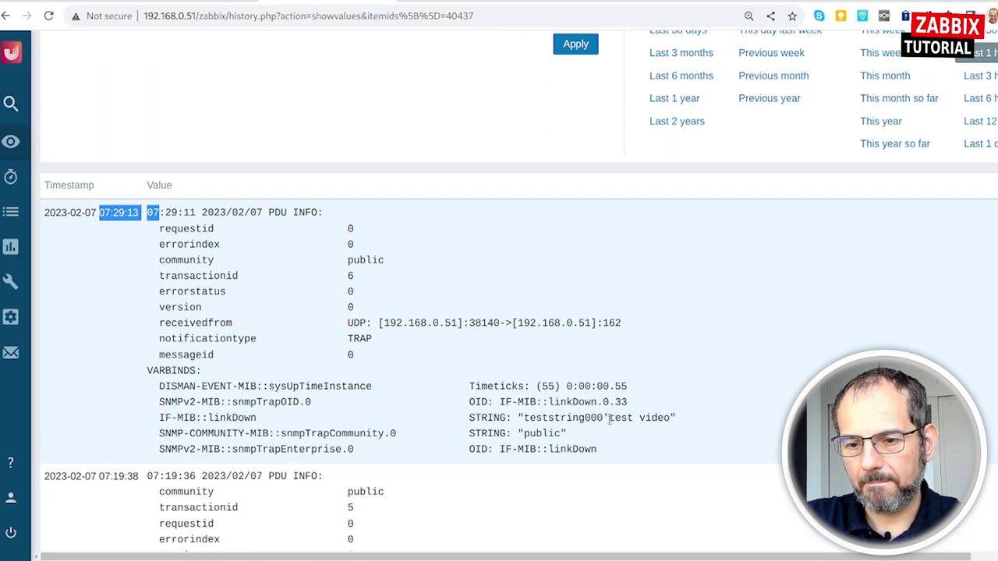
left_click_drag(609, 418, 615, 419)
left_click(738, 404)
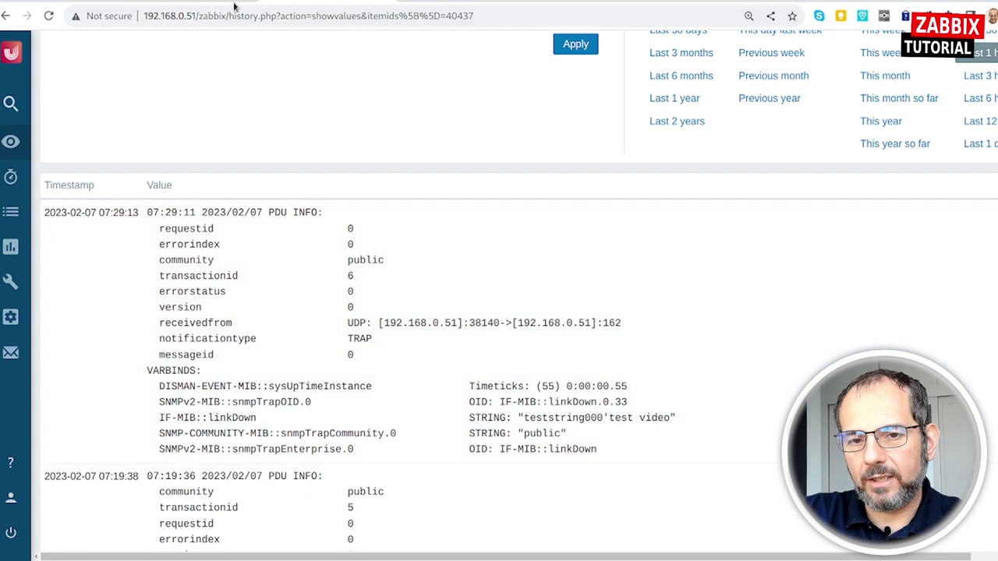
left_click(226, 3)
left_click(326, 89)
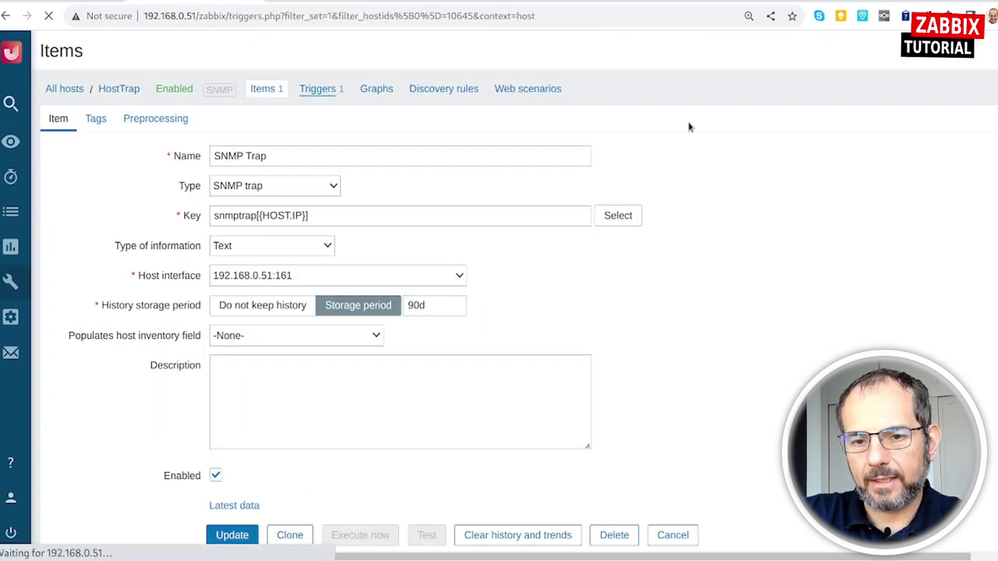
left_click(223, 455)
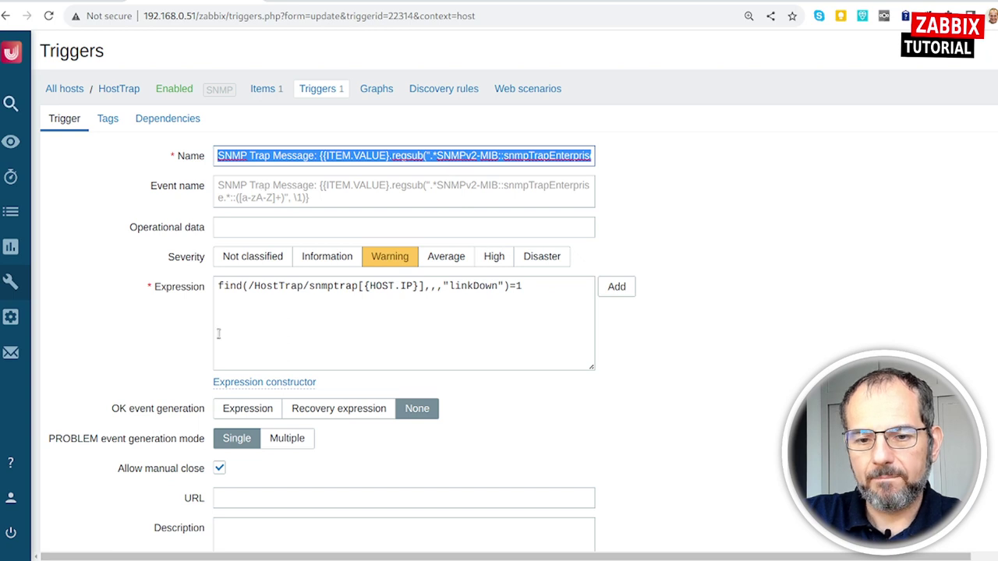
double_click(226, 287)
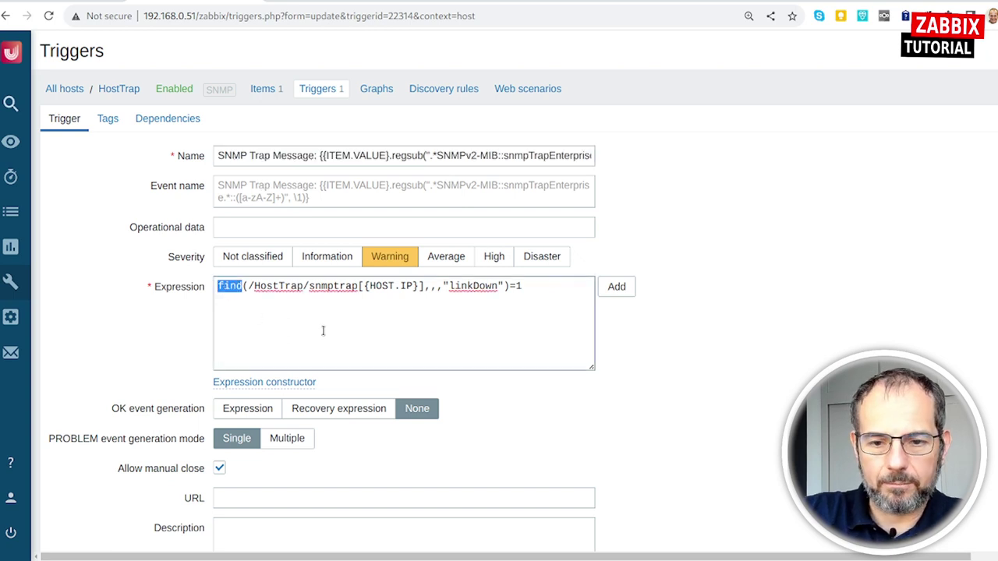
double_click(468, 286)
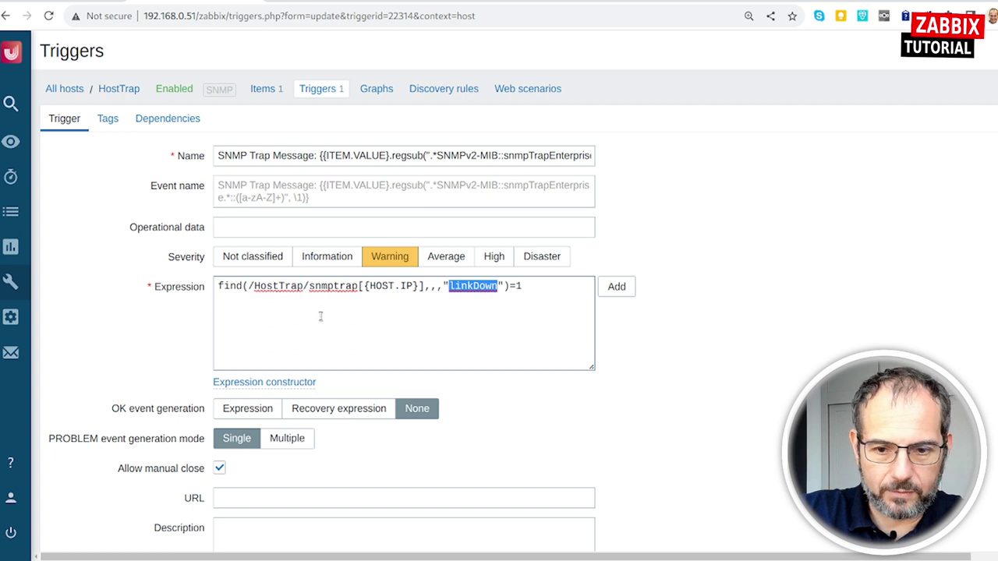
left_click(533, 290)
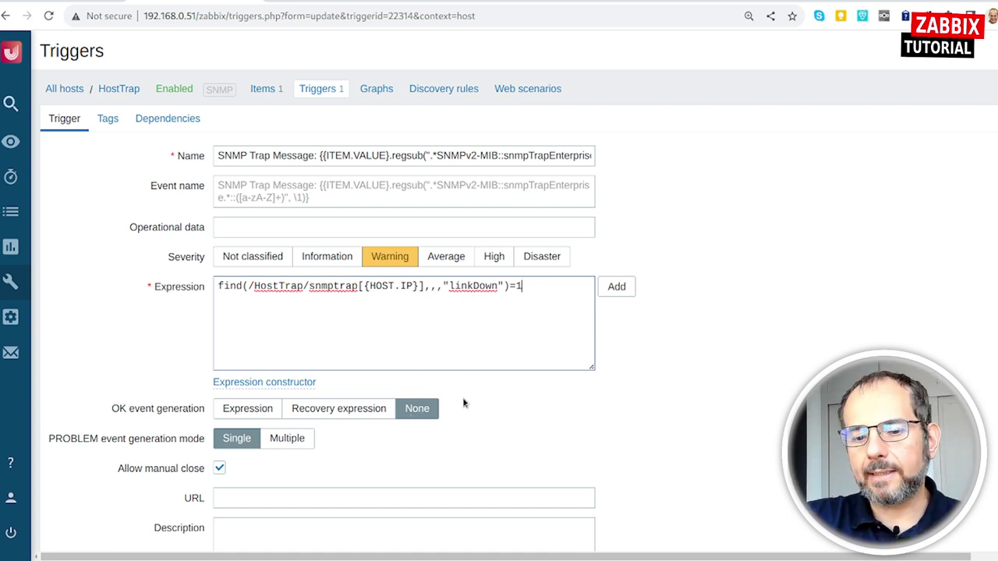
scroll(463, 403, "down", 2)
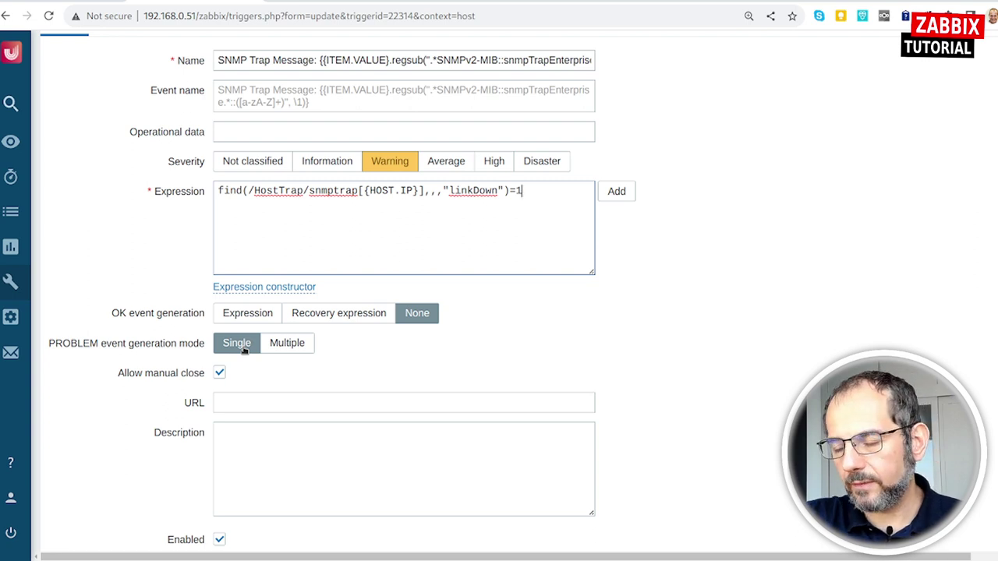
- Set PROBLEM event generation mode to Multiple and review the linkDown match in the expression
left_click(285, 350)
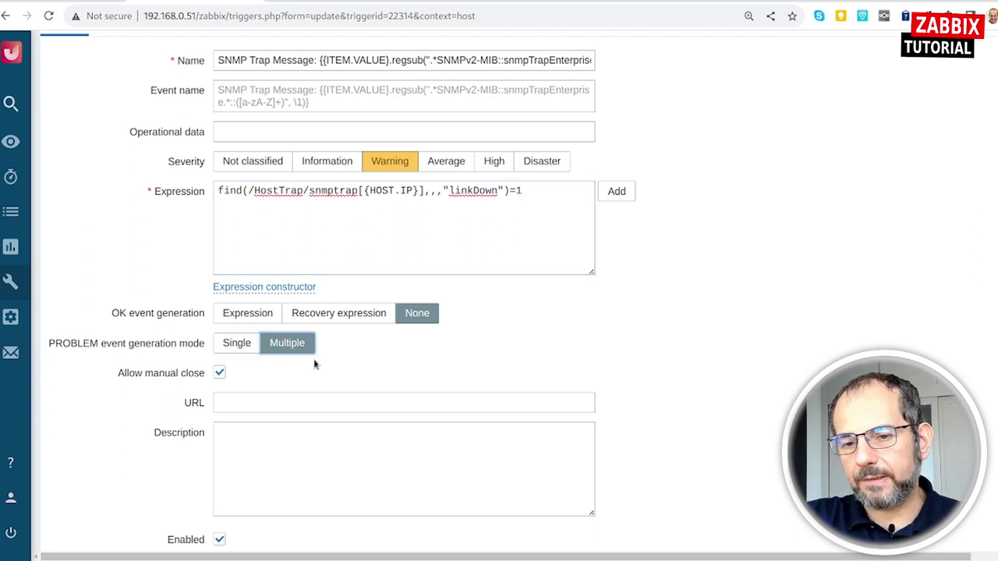
scroll(328, 367, "up", 2)
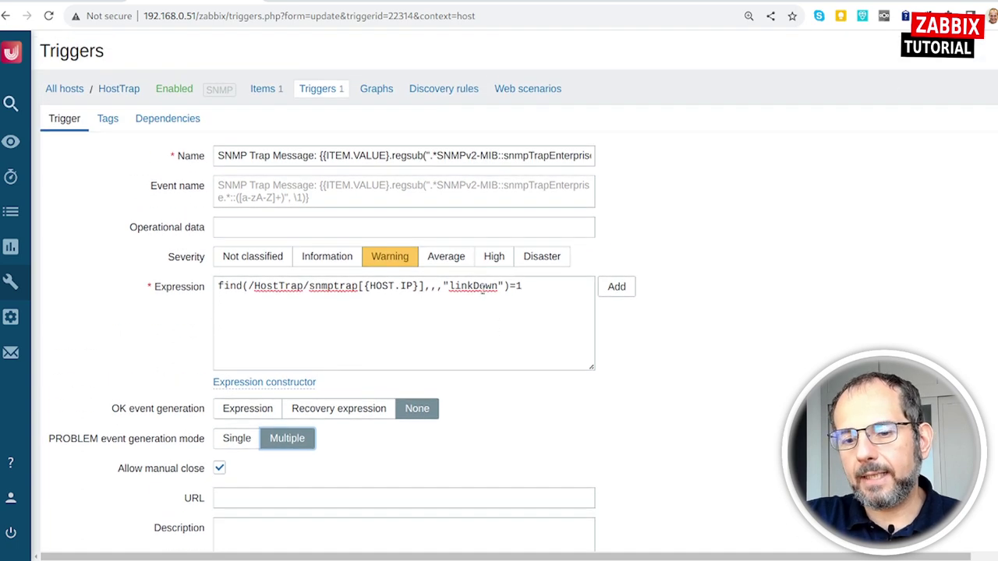
double_click(483, 287)
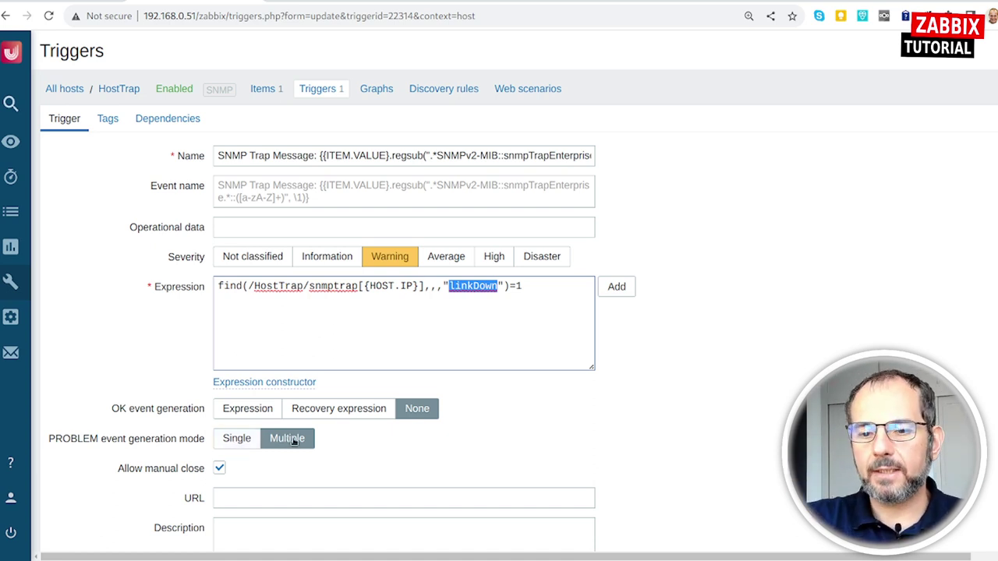
left_click_drag(236, 285, 506, 300)
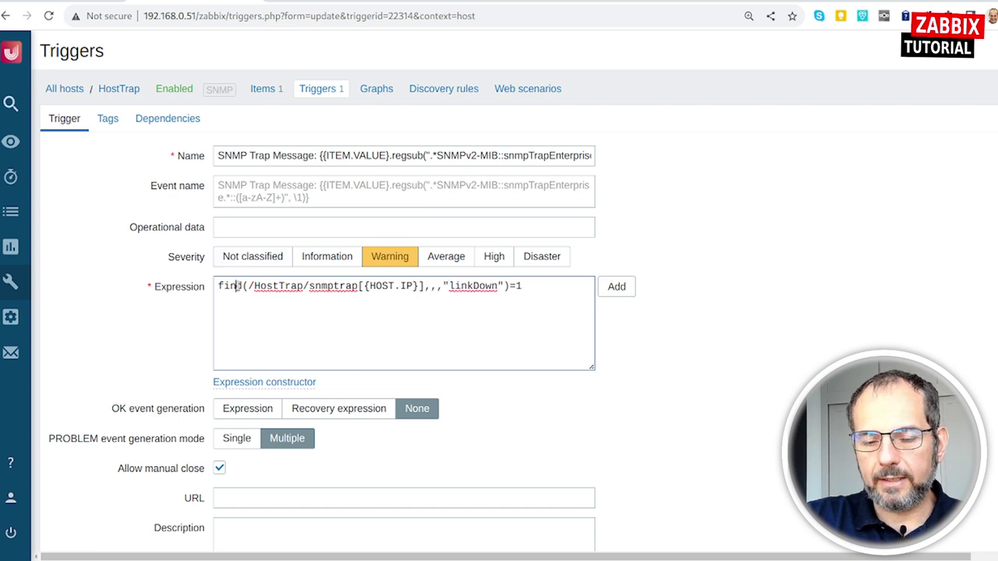
left_click(511, 300)
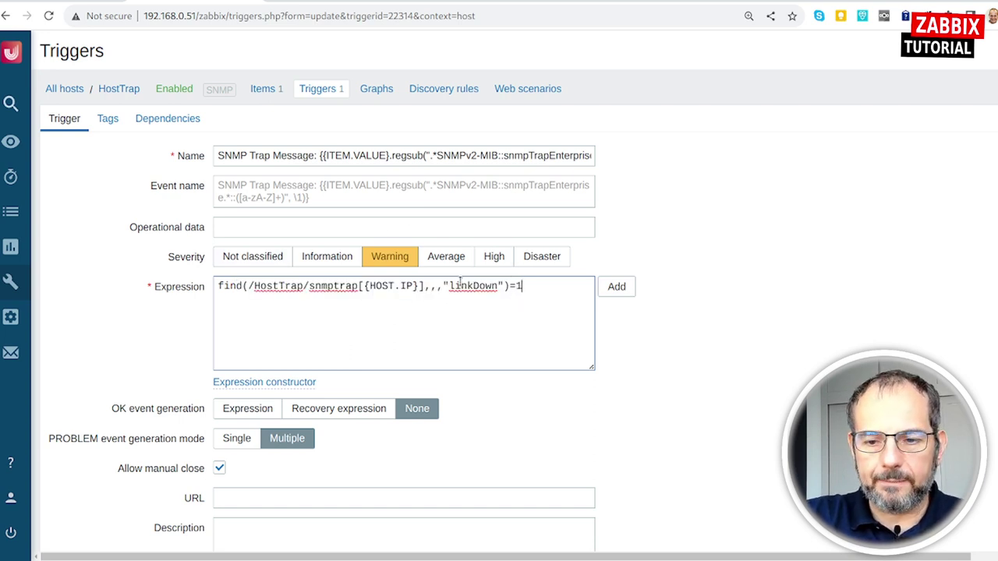
- Inspect the regsub function applied to {ITEM.VALUE} in the trigger name
left_click(320, 156)
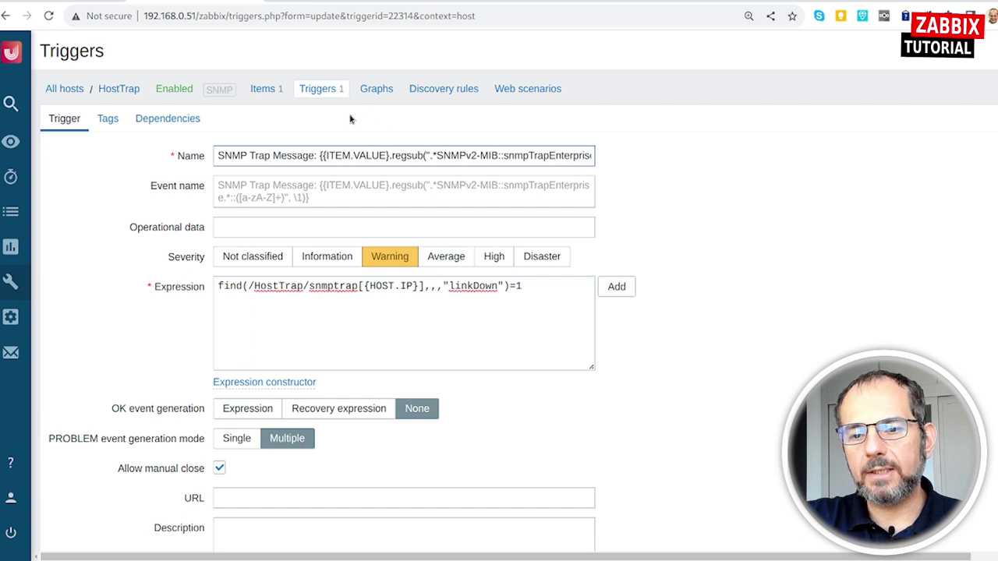
left_click(320, 157)
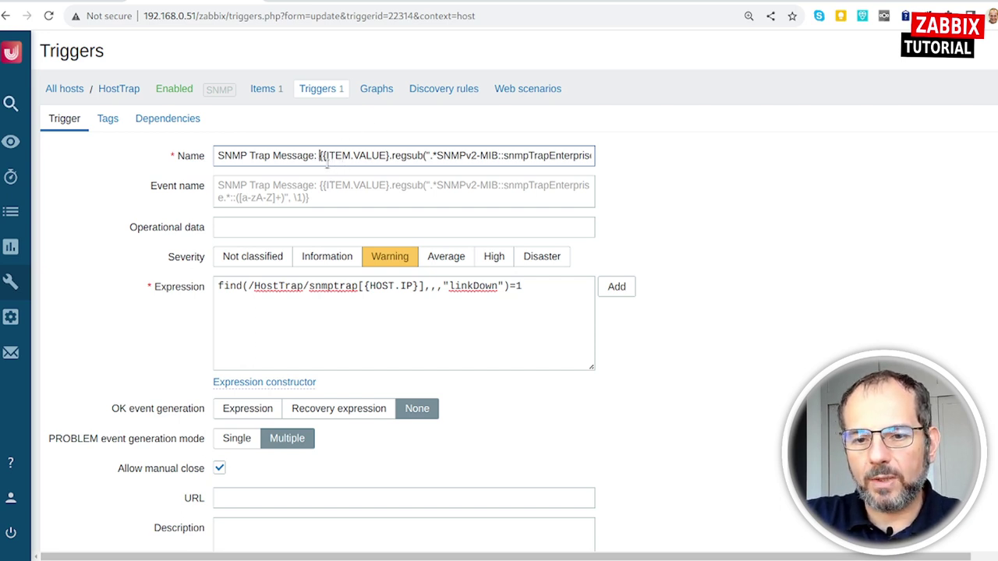
double_click(402, 156)
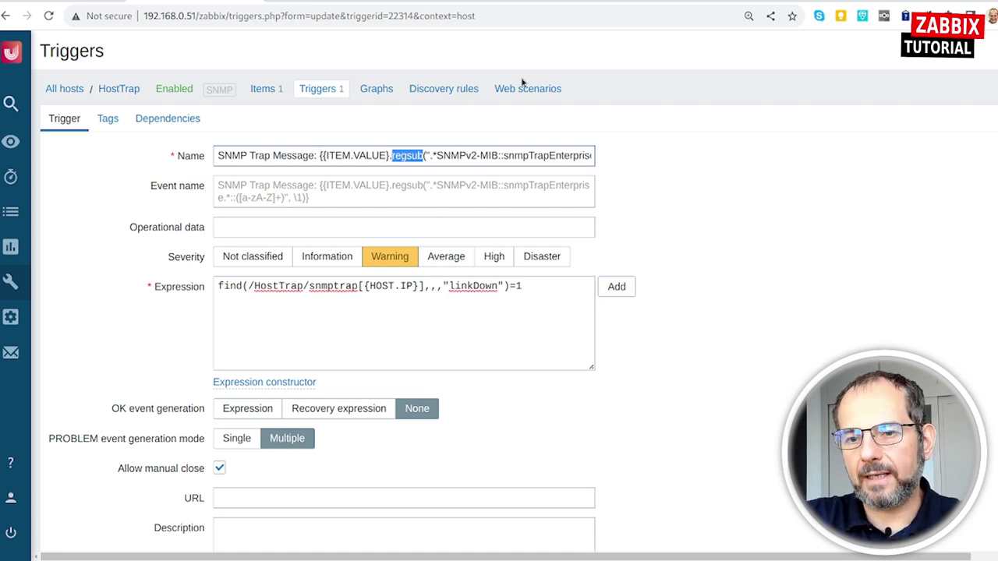
left_click(575, 2)
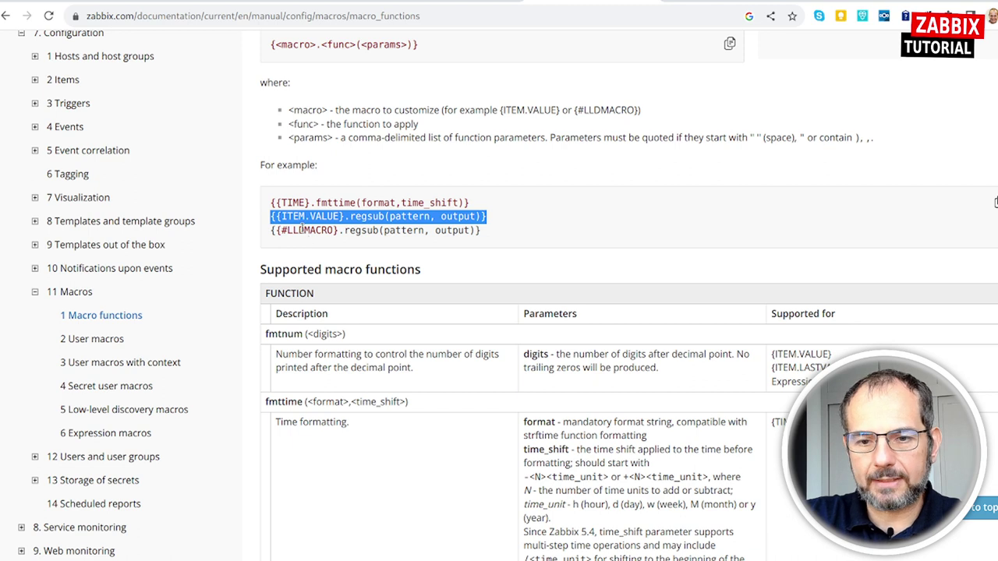
left_click(274, 230)
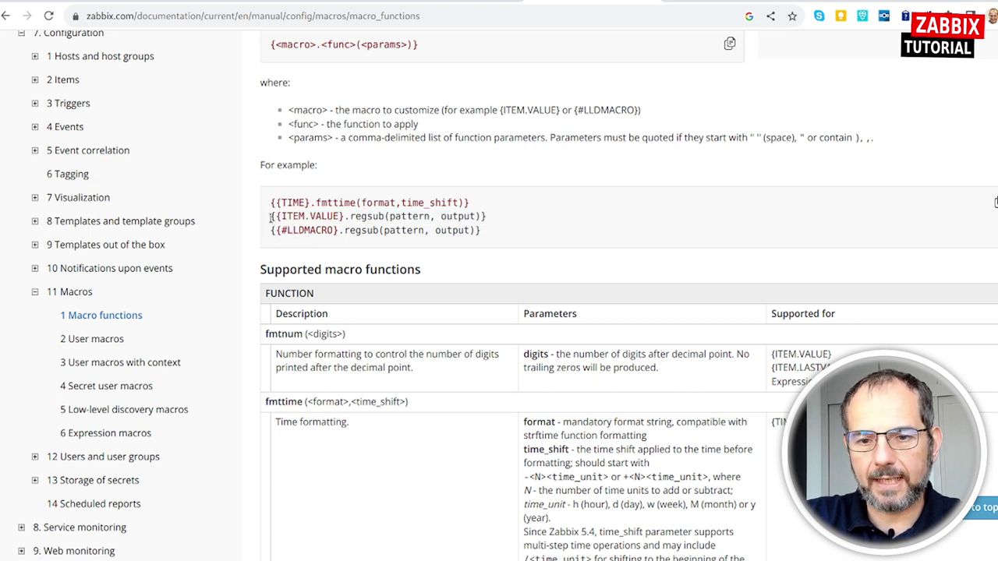
left_click_drag(271, 217, 333, 216)
left_click(262, 224)
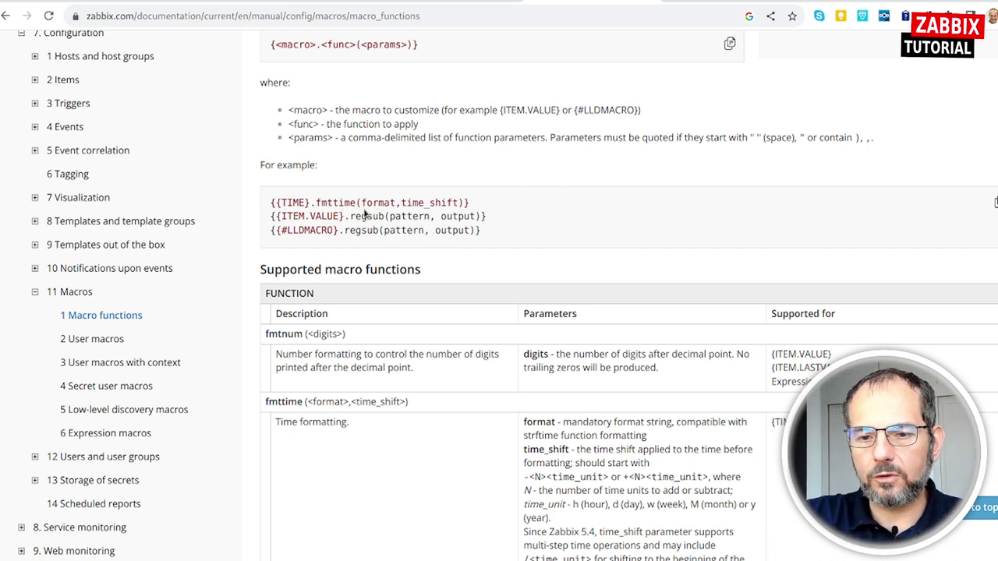
double_click(363, 217)
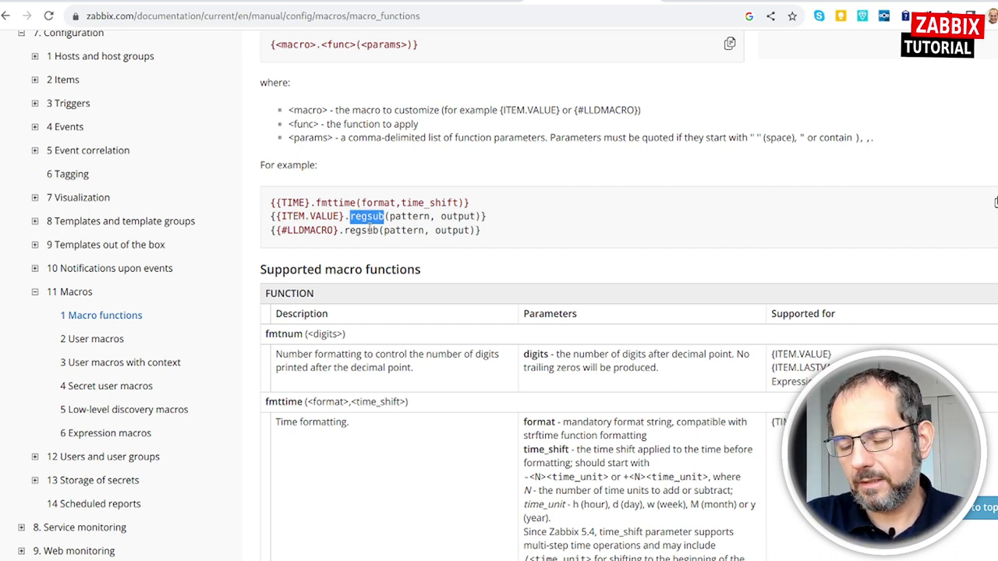
double_click(424, 218)
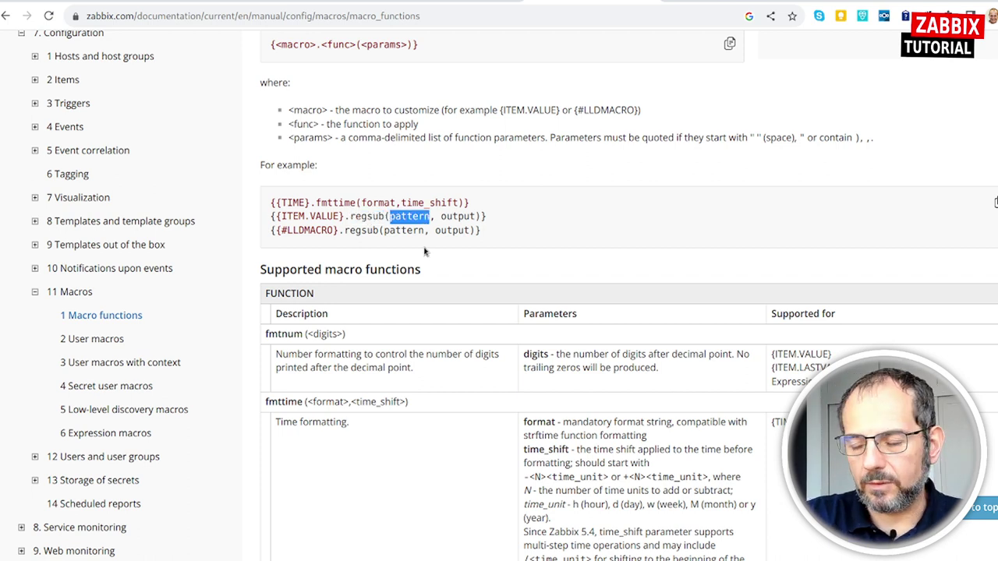
double_click(451, 217)
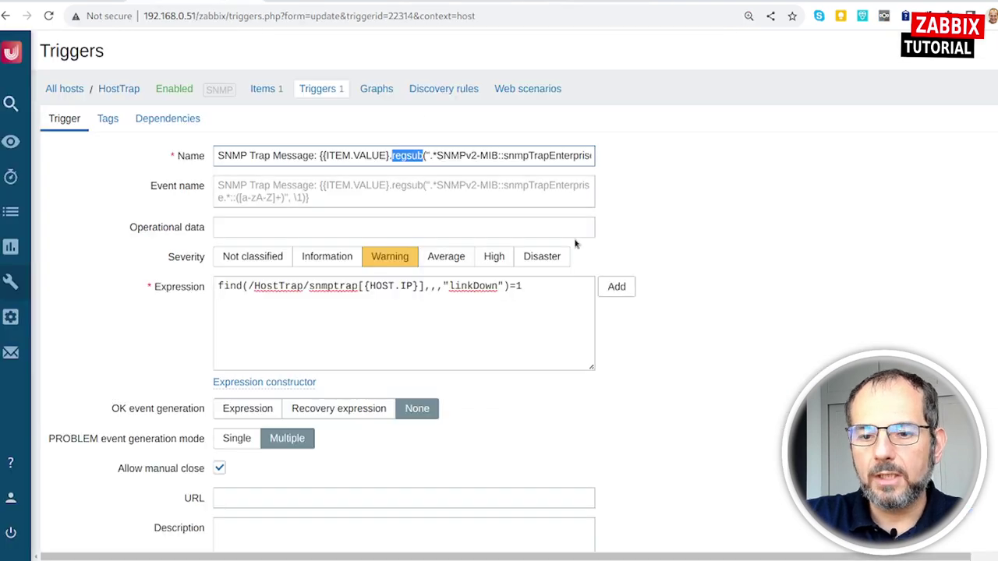
- Walk through the regsub capture pattern in the trigger's Name field by selecting its parts
left_click(424, 155)
type("(")
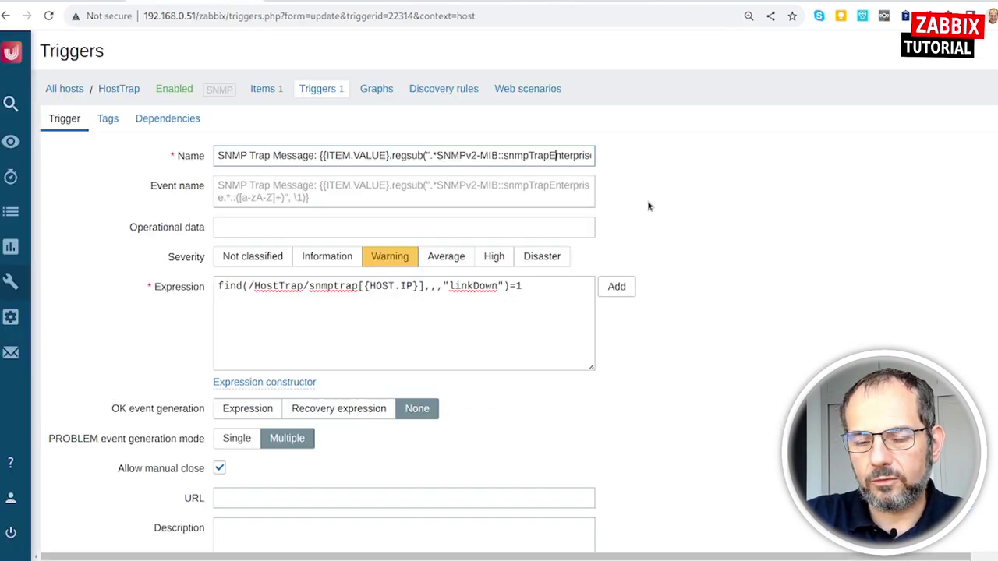
key("Right")
key("Right")
key("Right")
key("Right")
key("Right")
key("Right")
key("Right")
key("Right")
key("Right")
key("Right")
key("Right")
key("Right")
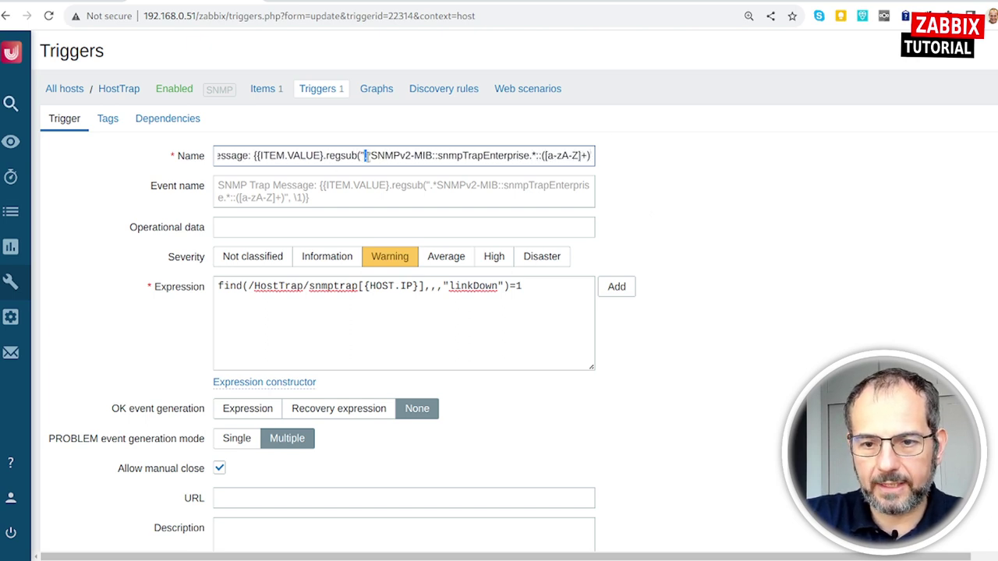
left_click_drag(365, 155, 539, 157)
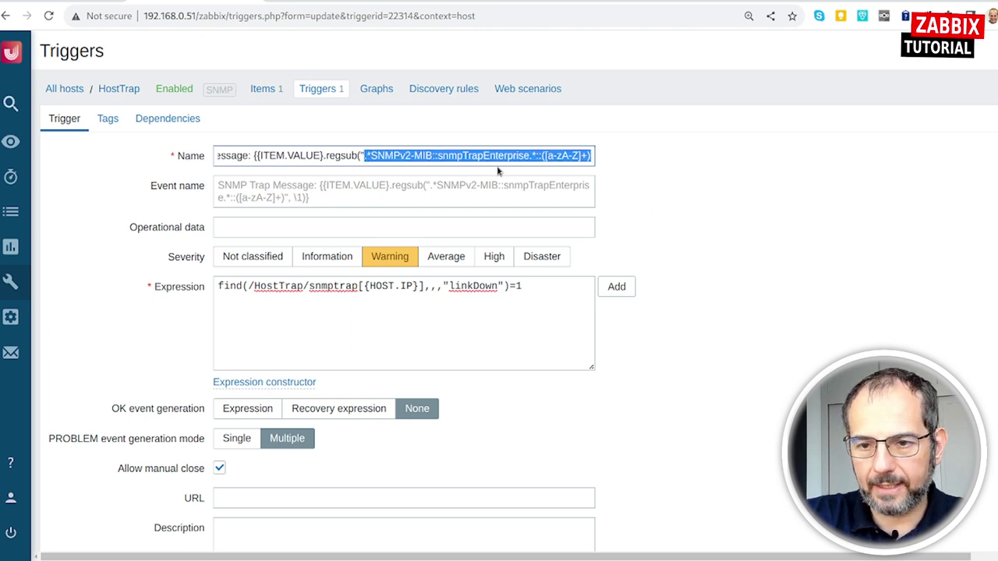
left_click(541, 156)
left_click_drag(562, 157, 576, 157)
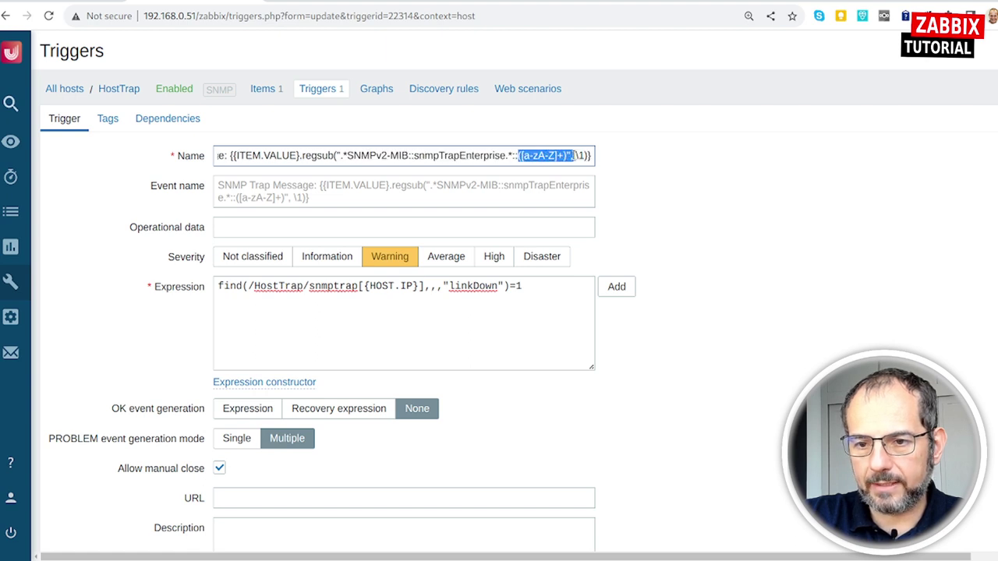
- Switch to the HostTrap Problems list showing the active and resolved 'SNMP Trap Message: linkDown' warnings
key("End")
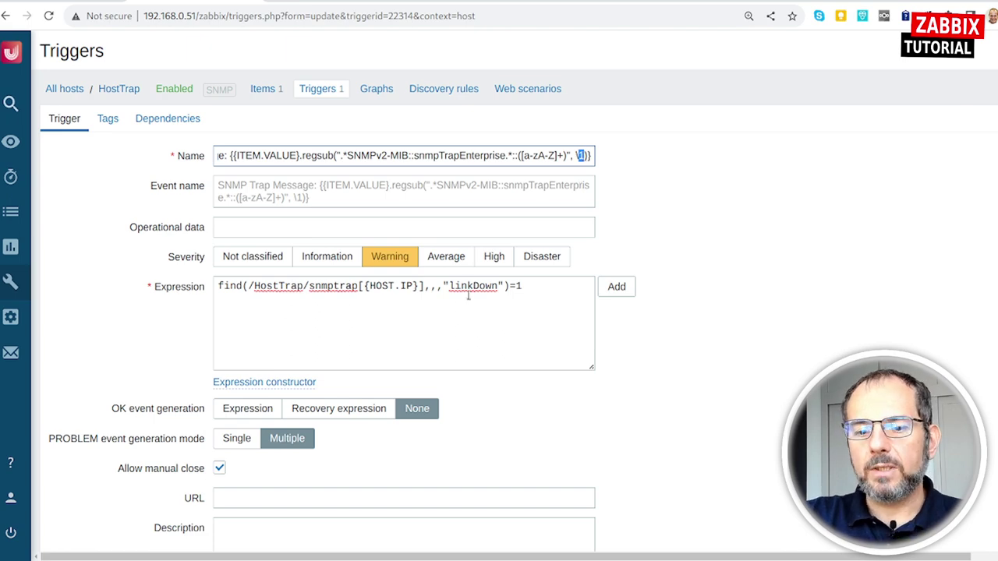
left_click(474, 2)
scroll(466, 177, "down", 2)
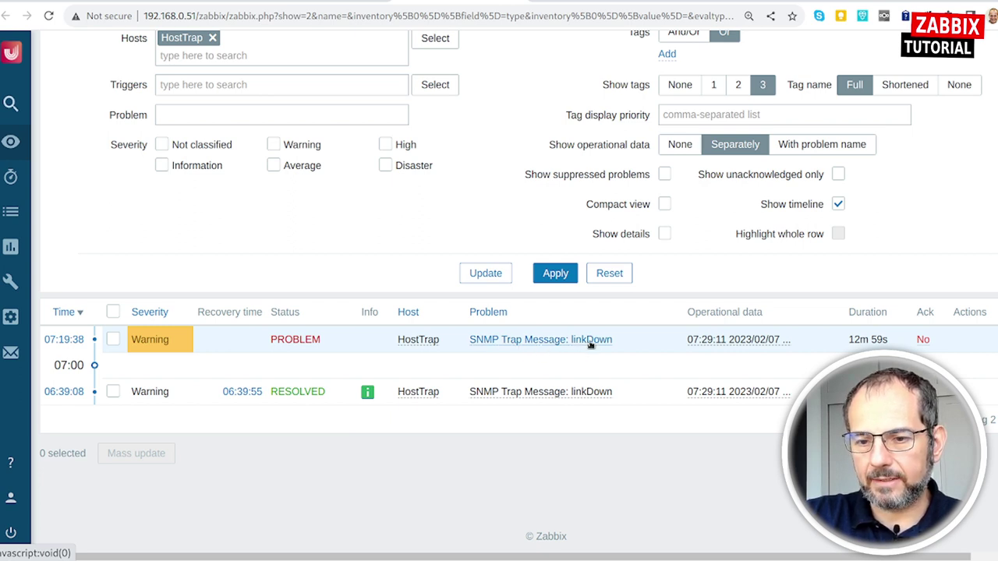
- Open the problem's SNMP Trap history and highlight the 07:29:13 trap's snmpTrapEnterprise.0 value, IF-MIB::linkDown
mouse_move(695, 343)
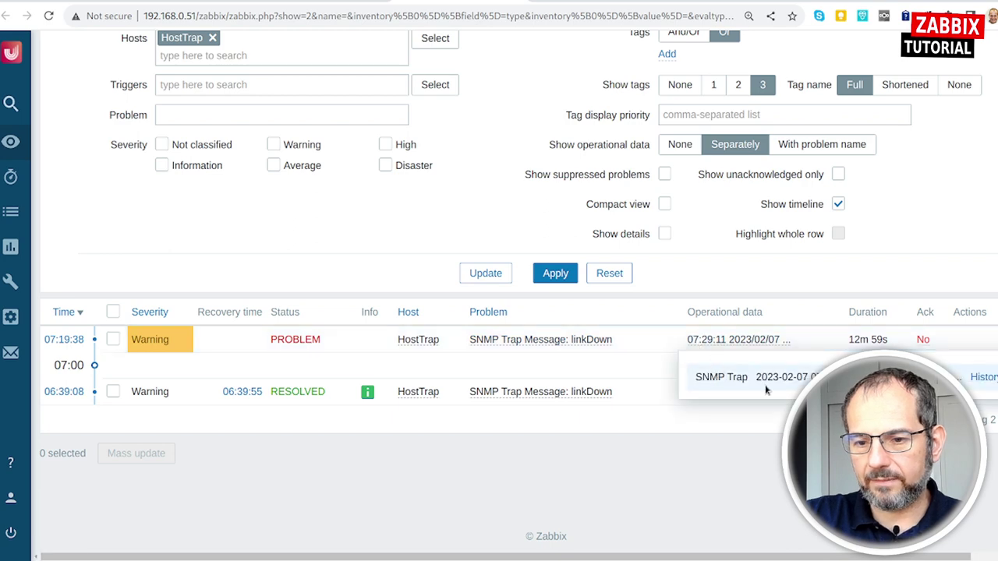
left_click(984, 377)
scroll(571, 248, "down", 5)
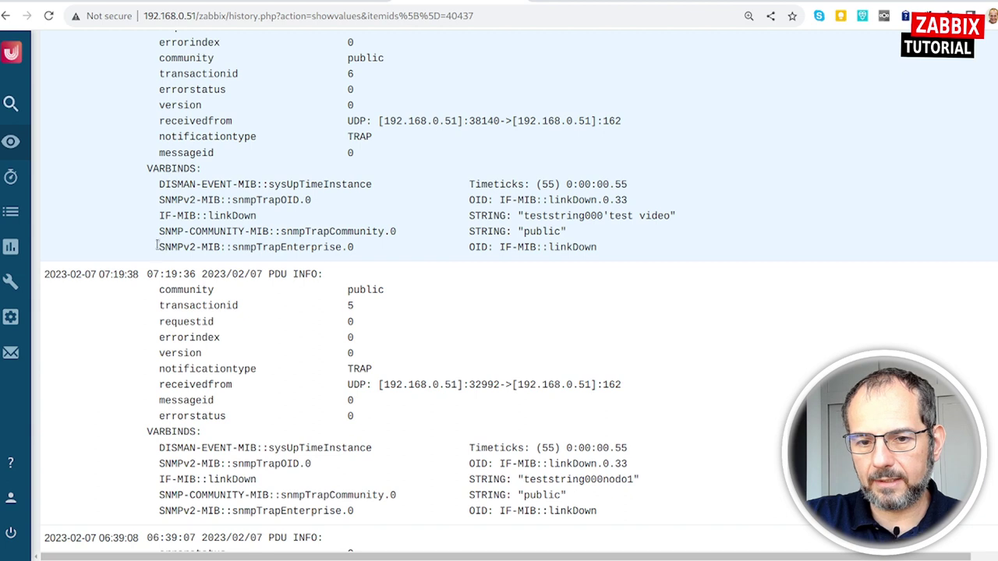
left_click_drag(156, 247, 545, 248)
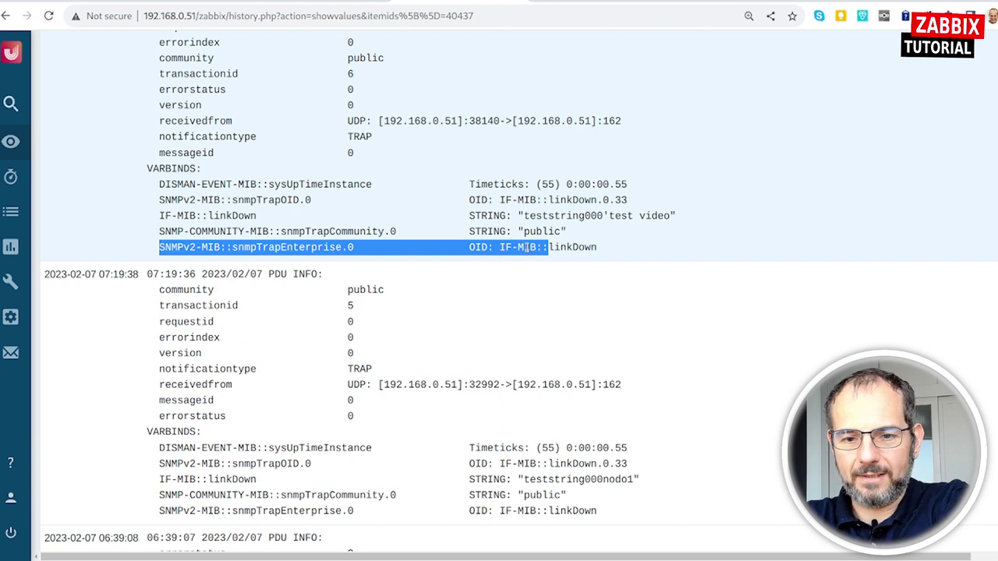
double_click(551, 247)
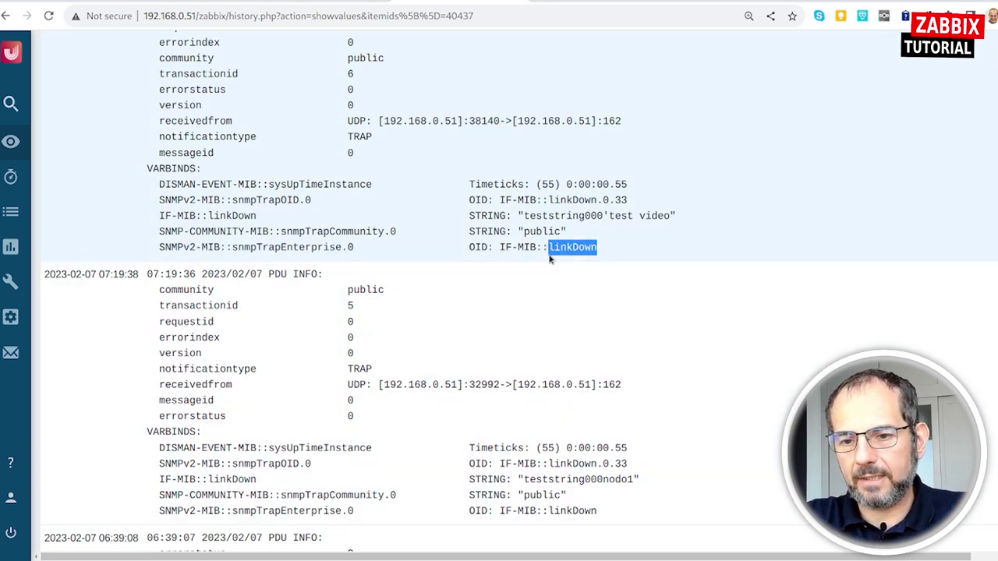